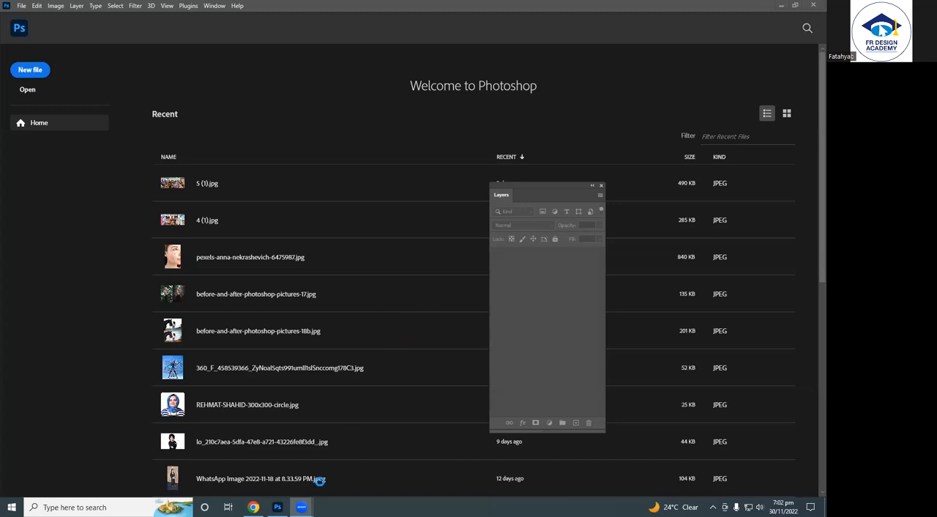
mouse_move(301, 505)
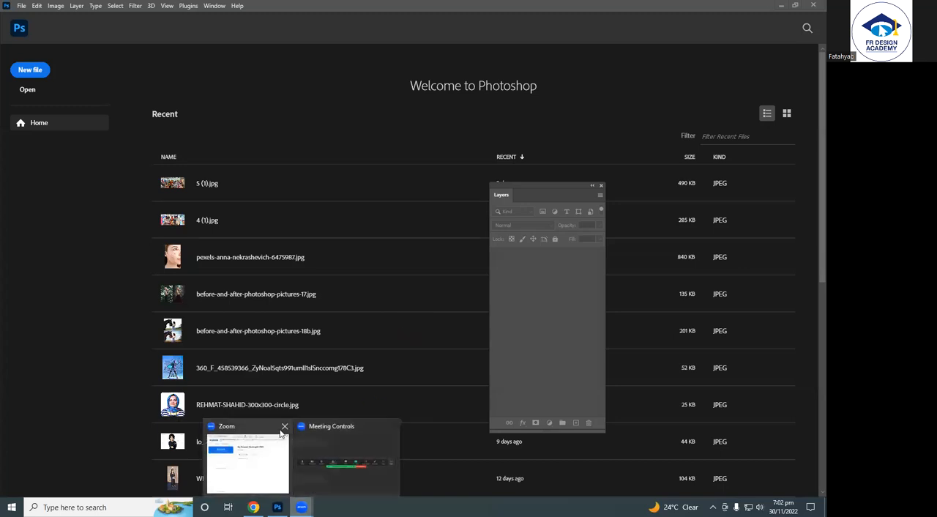
left_click(312, 489)
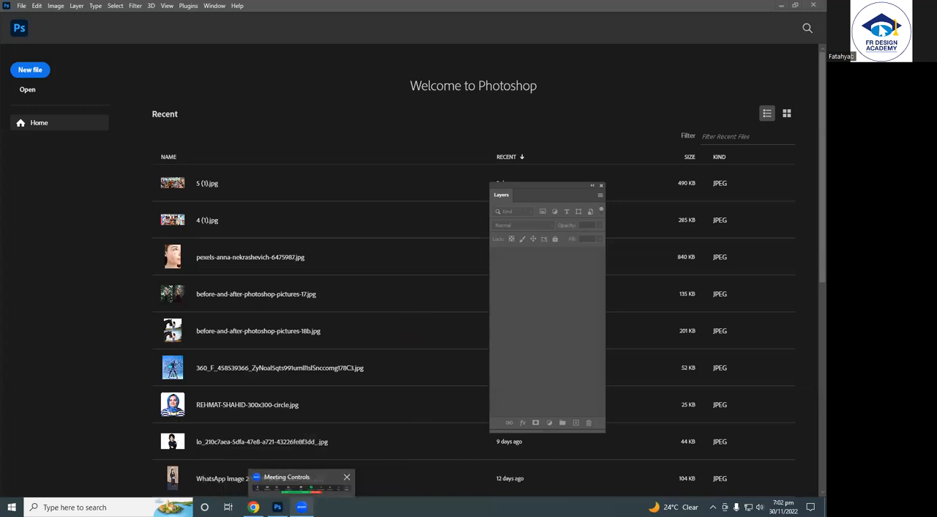
mouse_move(277, 507)
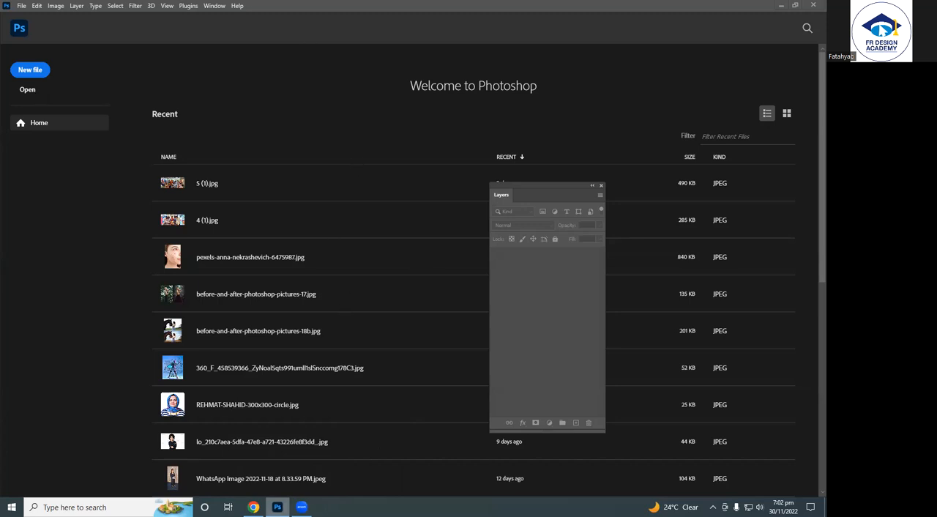
left_click(253, 507)
left_click(277, 507)
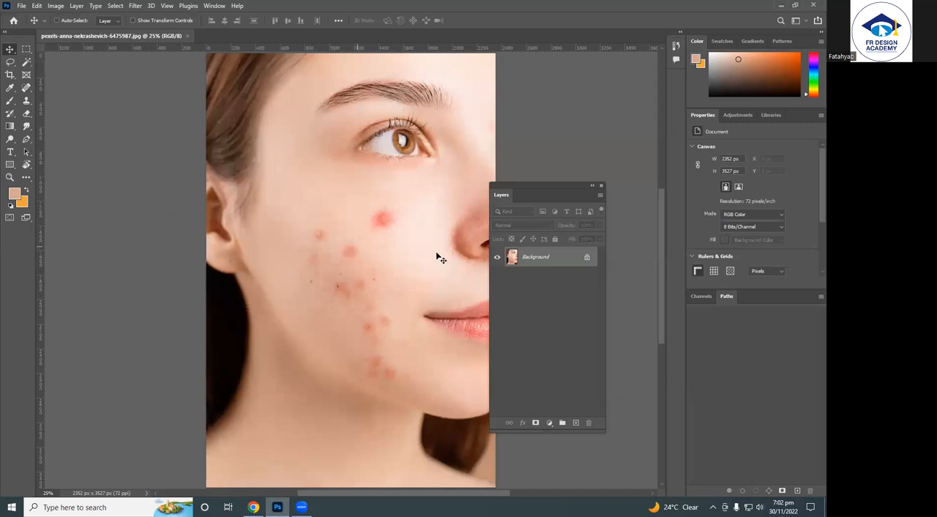
Unlock the portrait's Background layer and move the Layers panel slightly away from the face.
left_click(586, 257)
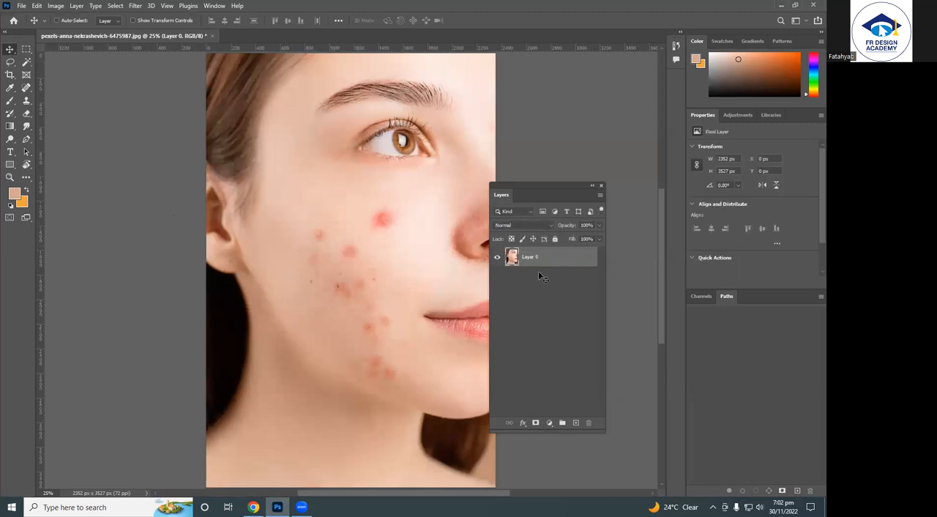
key("F7")
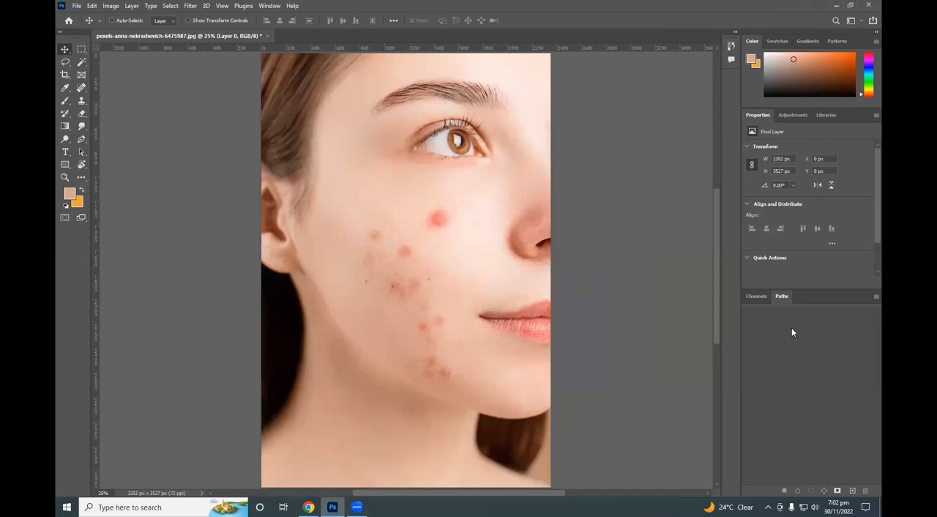
key("F7")
left_click_drag(610, 188, 642, 209)
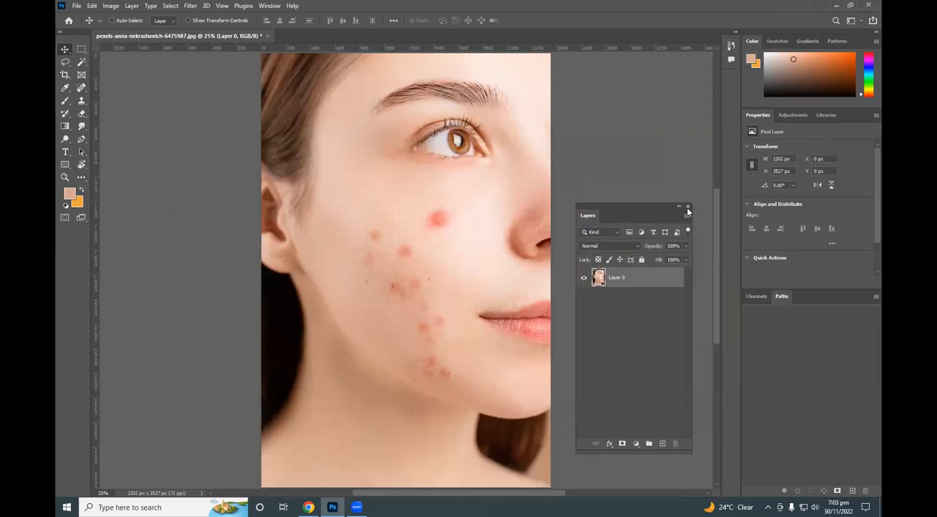
Hide the Layers panel and show it again.
key("F7")
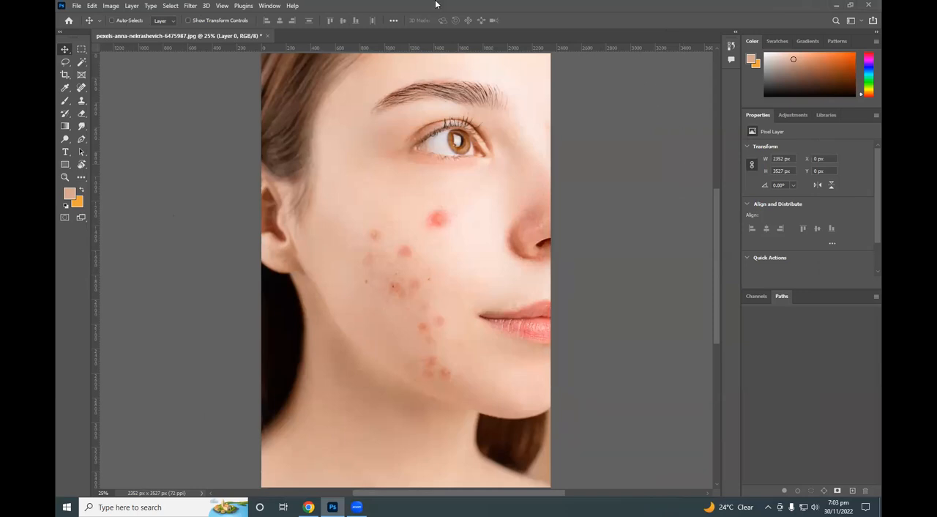
left_click(270, 5)
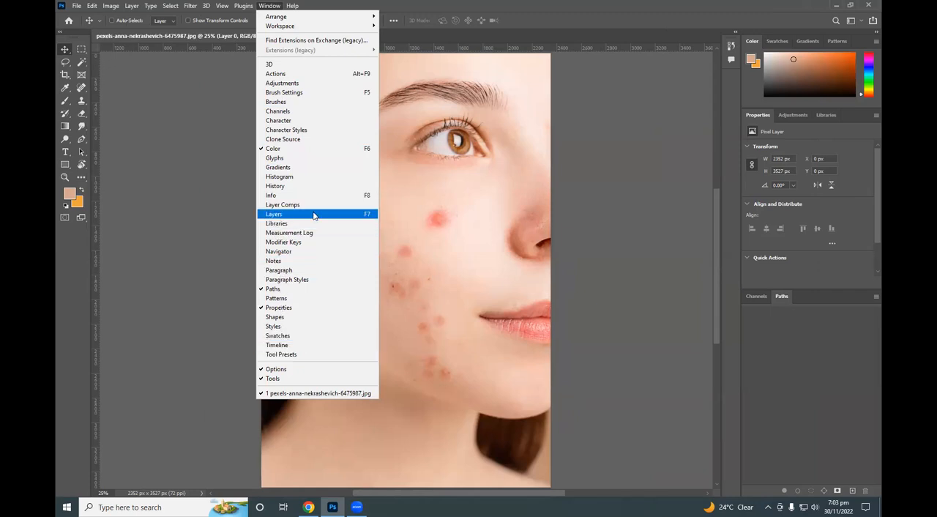
left_click(357, 215)
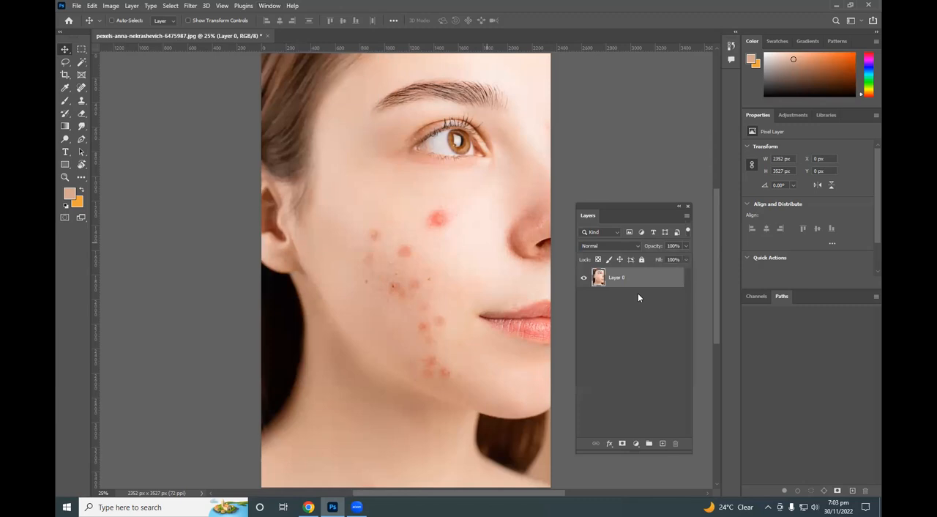
Choose the Healing Brush tool and duplicate Layer 0.
left_click(81, 88)
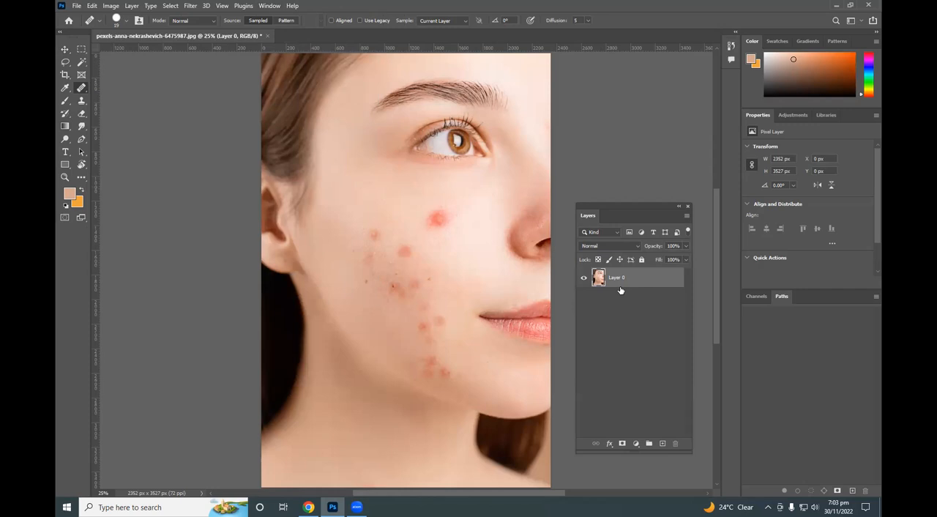
key("ctrl+j")
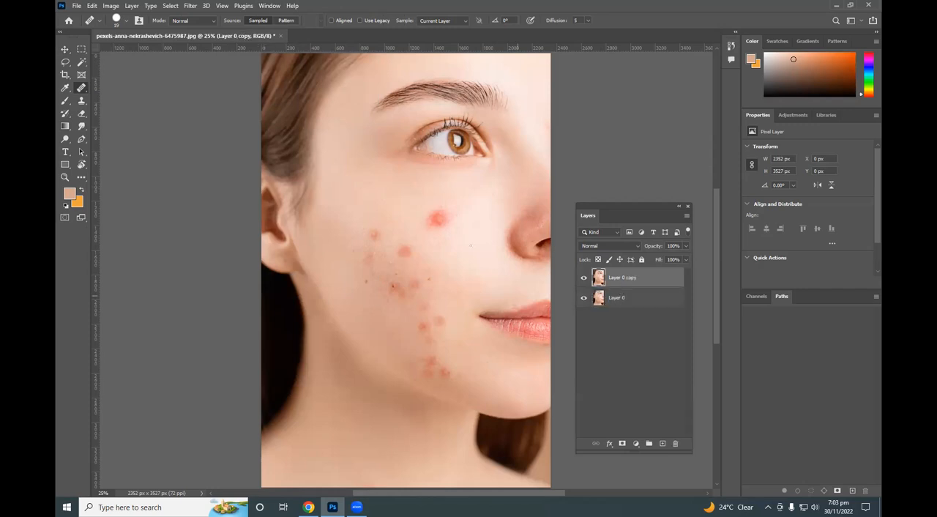
Try to heal the large red blemish on the cheek with an enlarged Healing Brush.
key("bracketright")
key("bracketright")
key("bracketright")
key("bracketright")
key("bracketright")
key("bracketright")
key("bracketright")
key("bracketright")
key("bracketright")
key("bracketright")
left_click(440, 217)
left_click(451, 188)
left_click(83, 102)
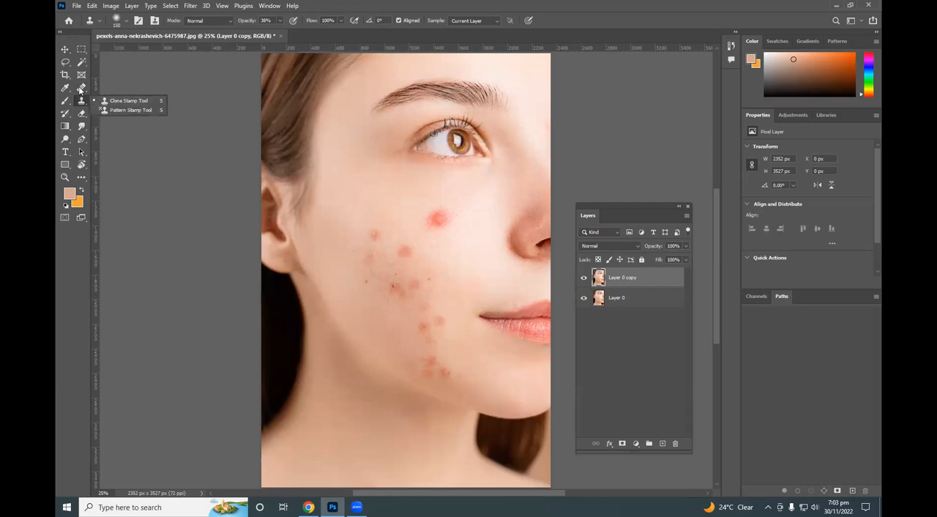
Remove the large red blemish below the eye with the Spot Healing Brush on the duplicated layer.
right_click(80, 88)
left_click(126, 88)
mouse_move(440, 221)
left_mouse_down()
mouse_move(430, 226)
mouse_move(446, 229)
mouse_move(429, 235)
mouse_move(431, 249)
mouse_move(427, 217)
mouse_move(427, 231)
left_mouse_up()
Enlarge the Spot Healing Brush to 175 and remove the remaining blemishes across the cheek and jaw.
key("bracketright")
key("bracketright")
key("bracketright")
key("bracketright")
key("bracketright")
left_click(407, 256)
left_click(372, 253)
left_click(397, 244)
left_click(390, 283)
left_click(374, 280)
left_click(414, 285)
left_click(424, 280)
left_click(427, 320)
left_click(429, 305)
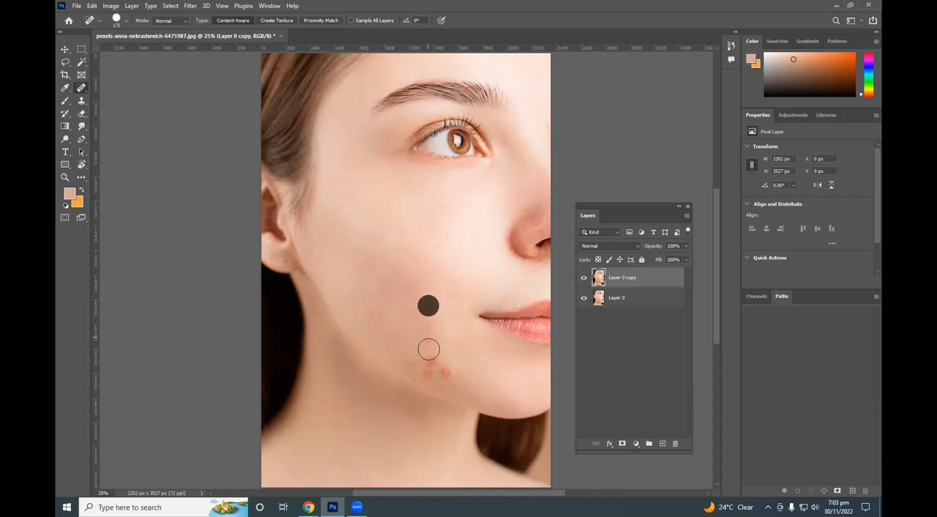
left_click(429, 369)
left_click(444, 372)
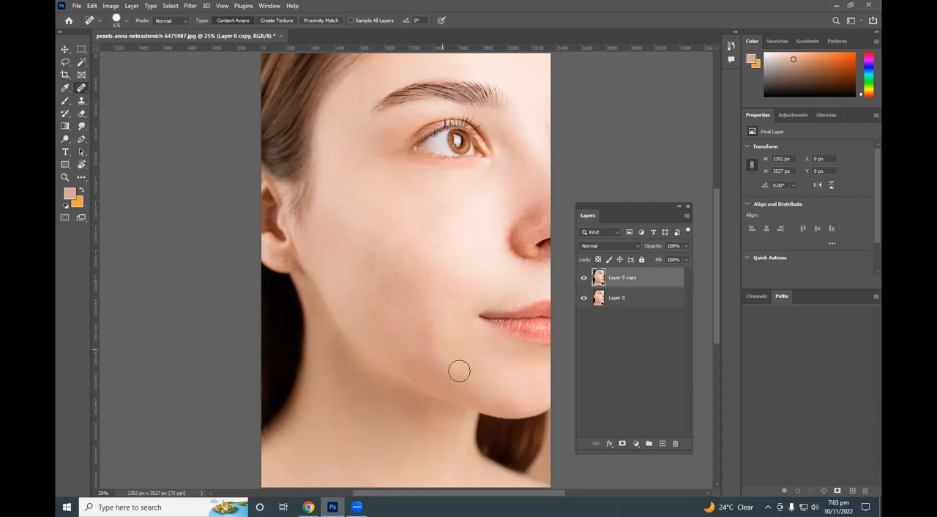
Switch to the Move tool and close the retouched portrait without saving the changes.
key("v")
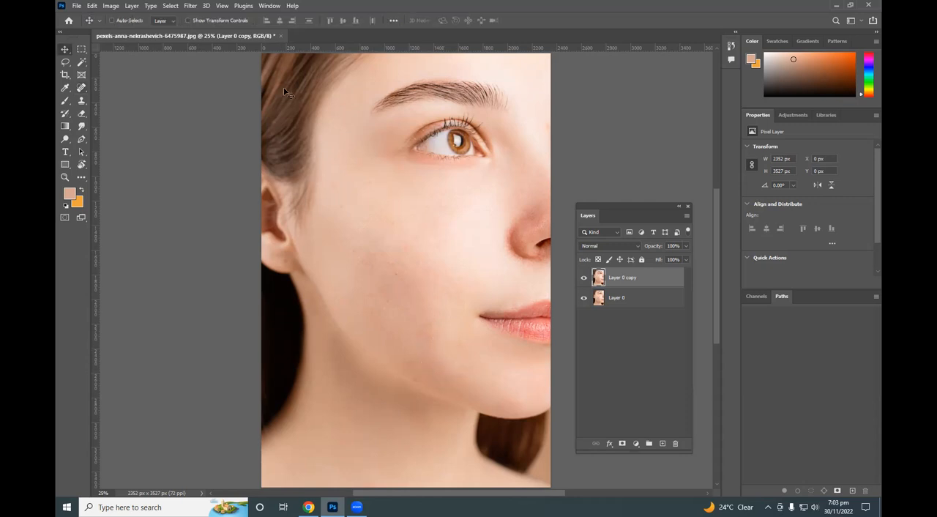
left_click(279, 35)
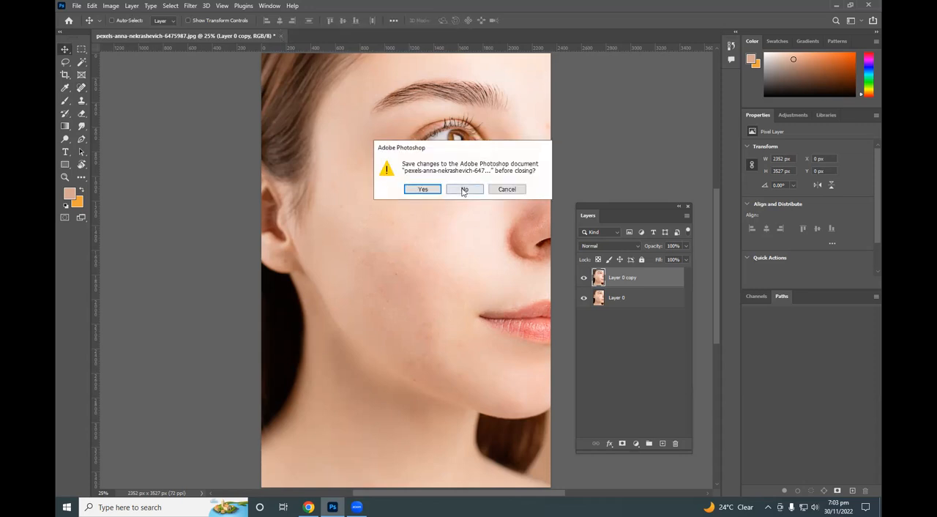
left_click(464, 188)
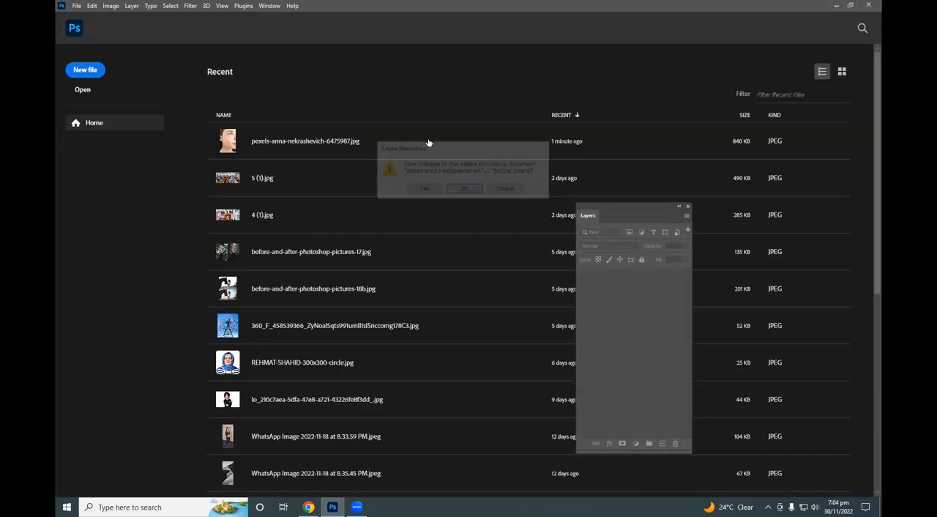
left_click(85, 91)
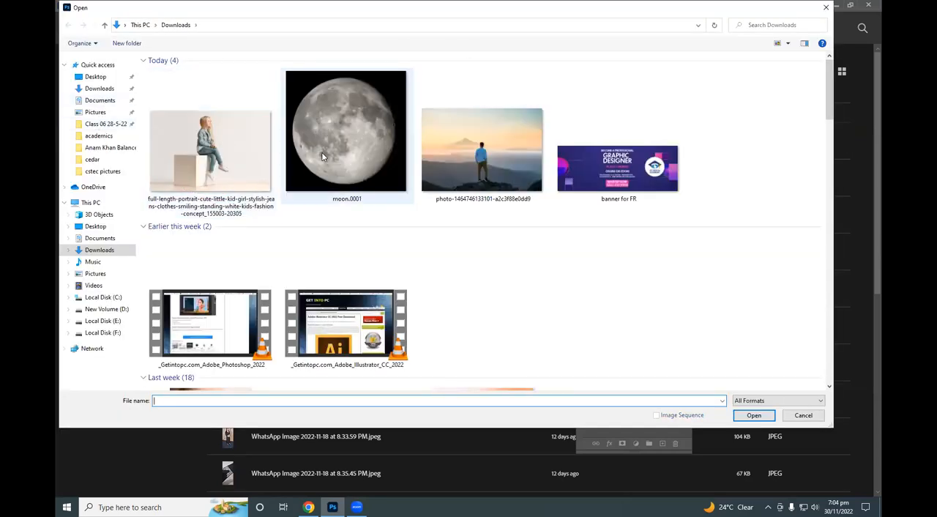
left_click(461, 154)
left_click(355, 156, "ctrl")
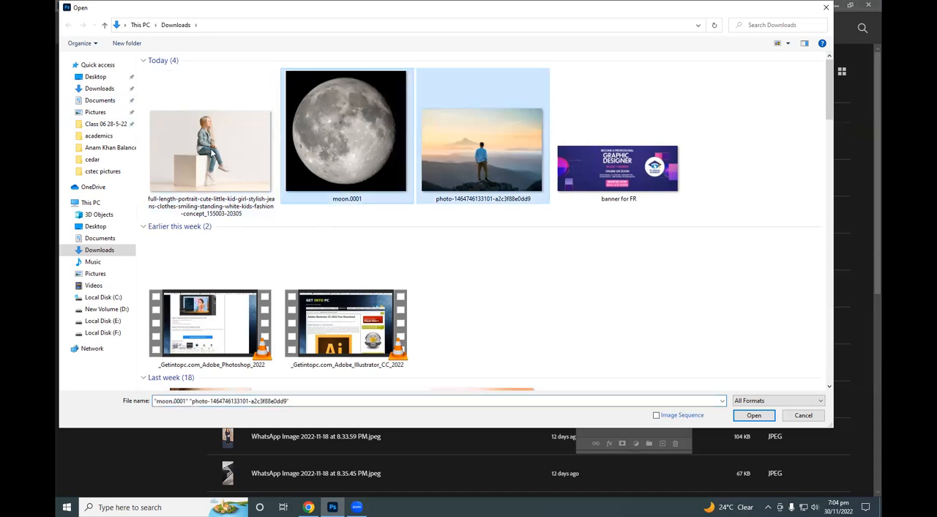
left_click(207, 154, "ctrl")
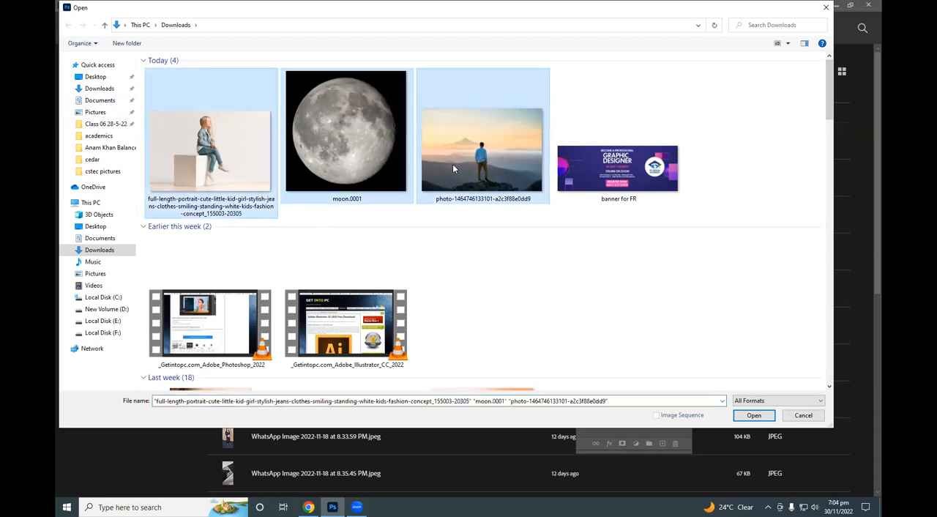
left_click(455, 195)
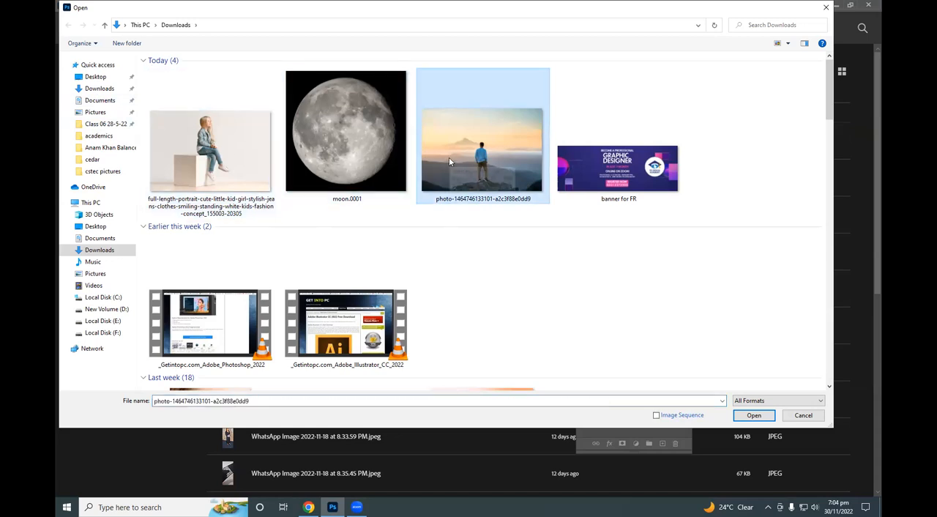
left_click(359, 159, "ctrl")
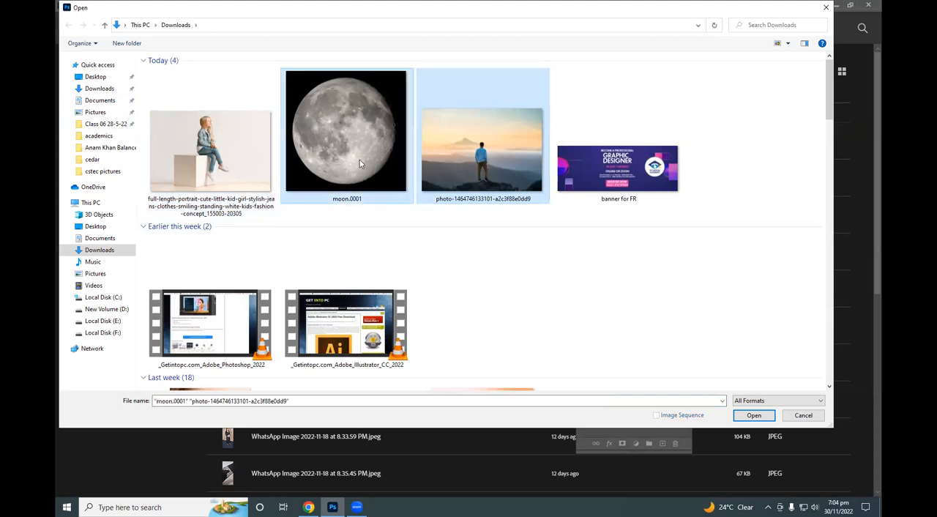
left_click(234, 156, "ctrl")
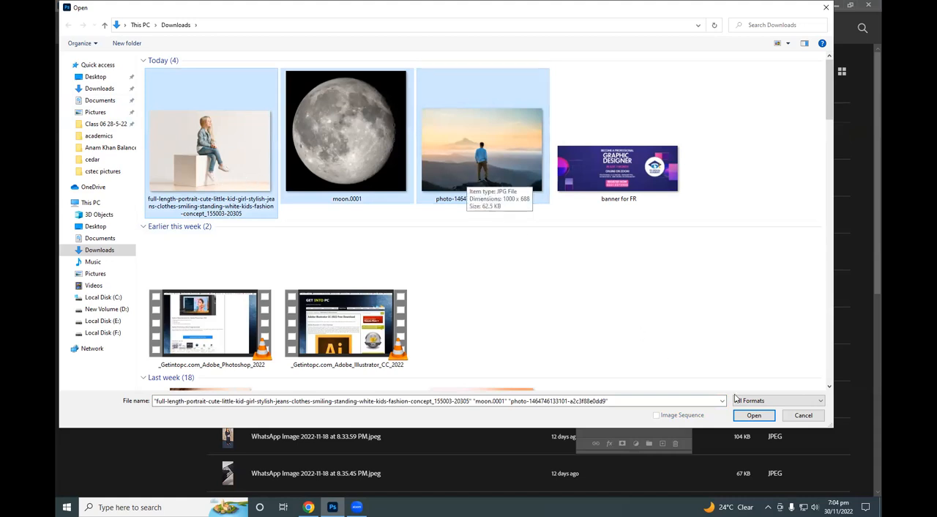
left_click(753, 415)
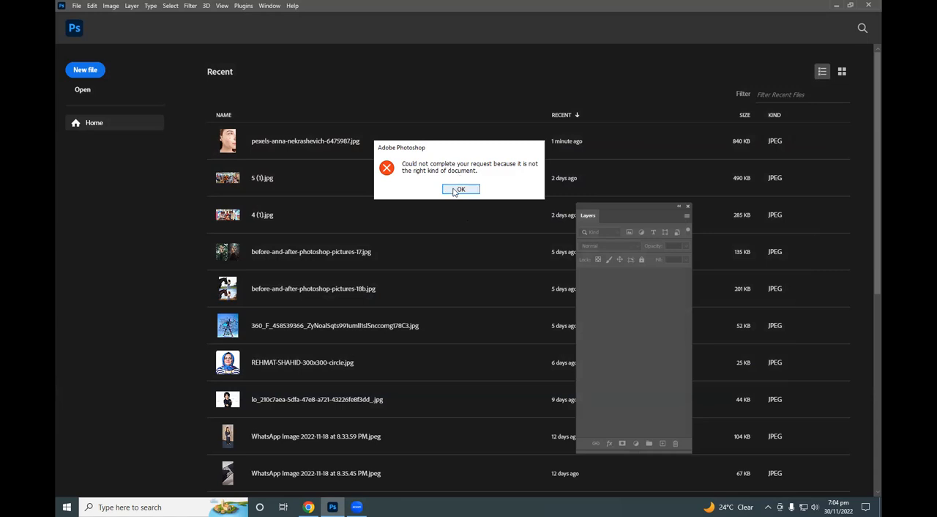
left_click(460, 189)
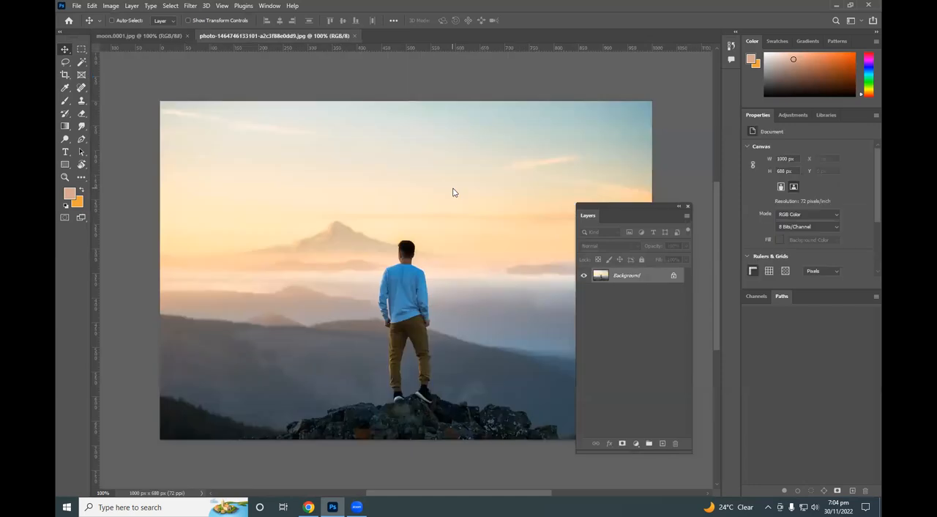
left_click(155, 36)
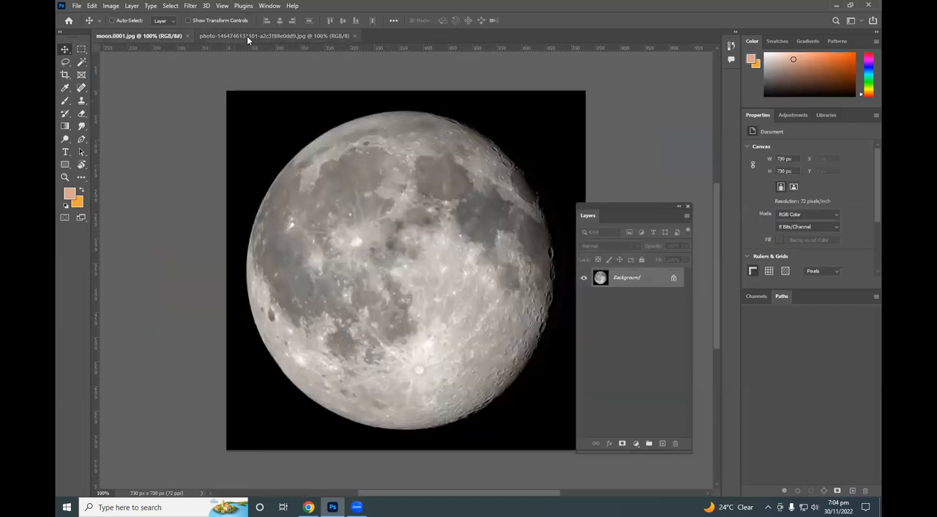
left_click(246, 36)
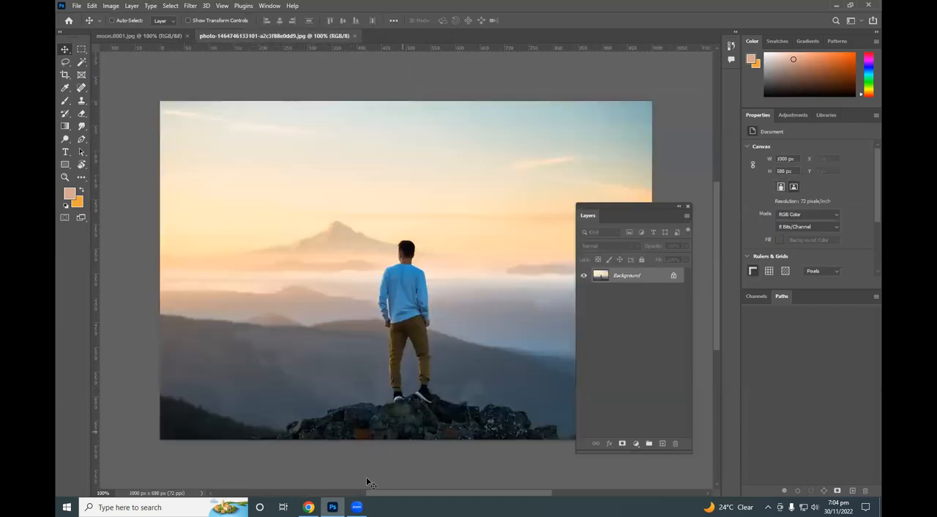
Preview the sitting girl portrait from the Downloads folder in File Explorer and return to the folder.
key("super+d")
double_click(79, 67)
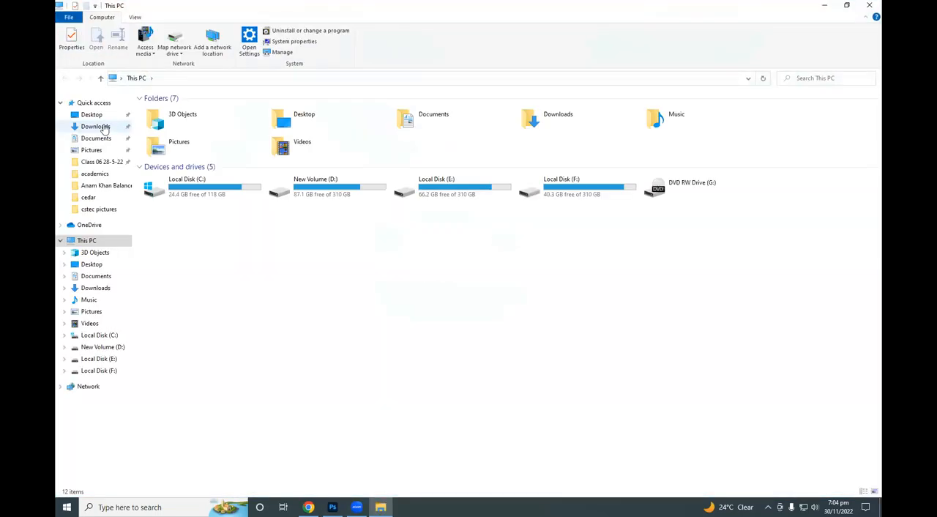
left_click(96, 126)
double_click(208, 163)
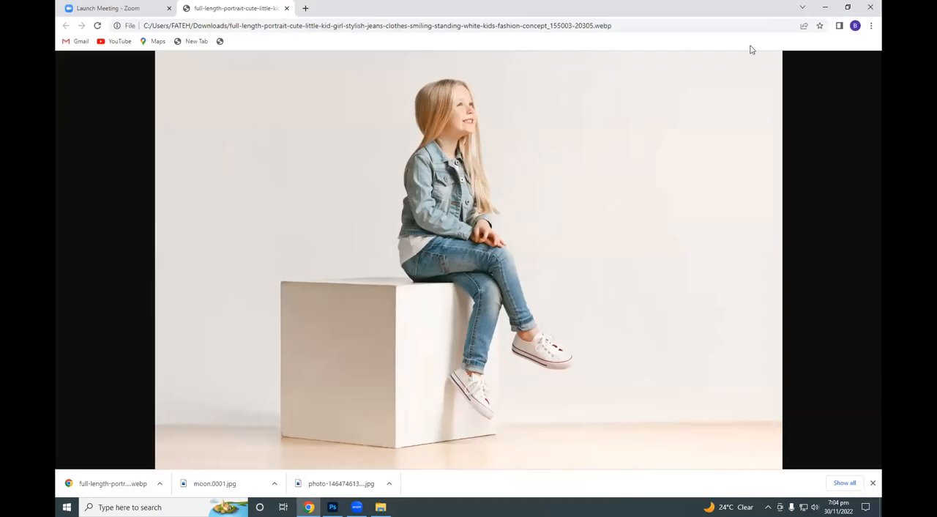
key("alt+Tab")
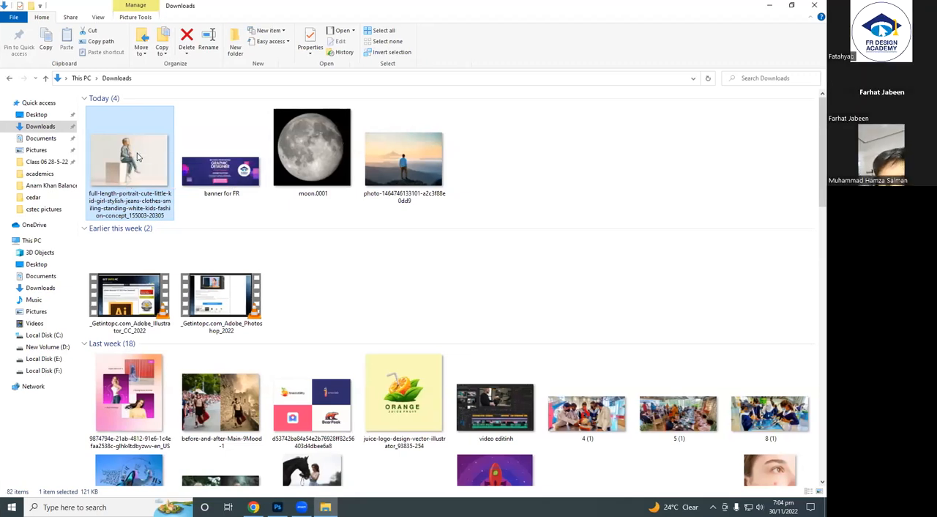
Open the sitting girl portrait from Downloads in Paint and maximize its window.
right_click(137, 157)
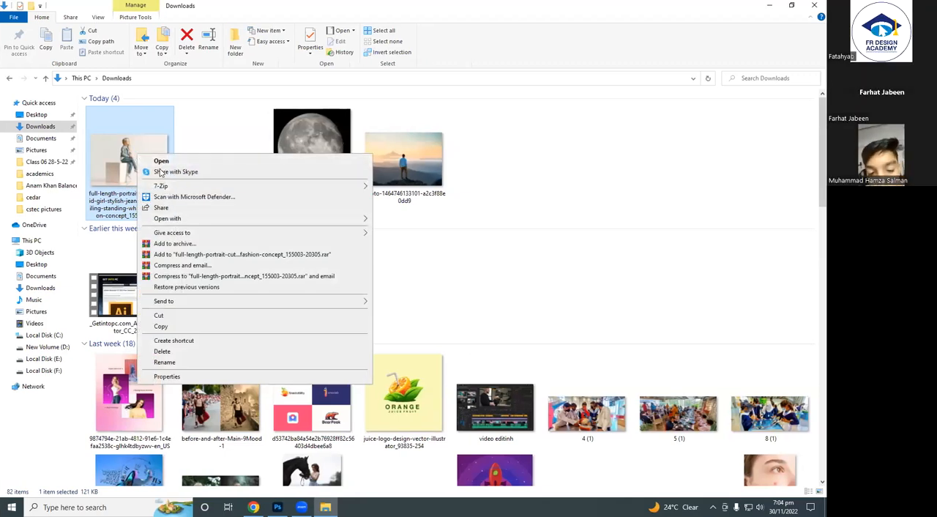
mouse_move(347, 216)
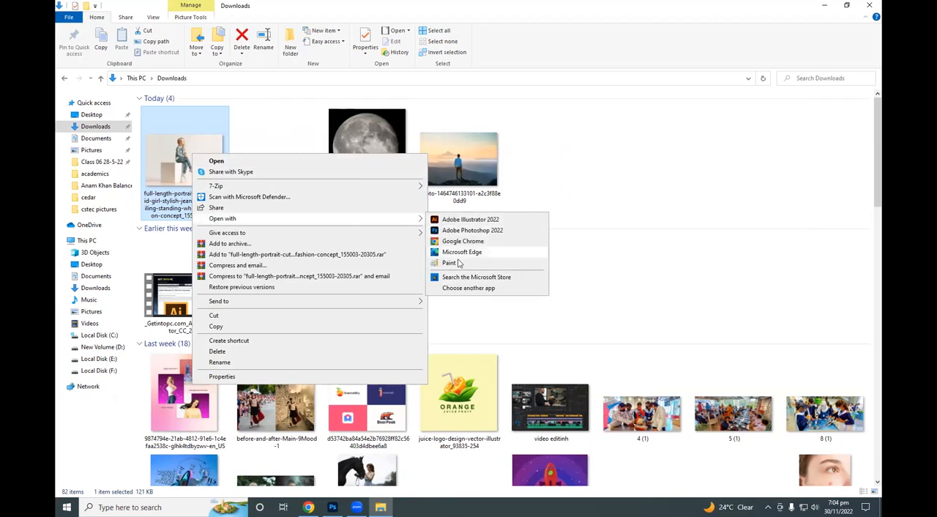
left_click(449, 263)
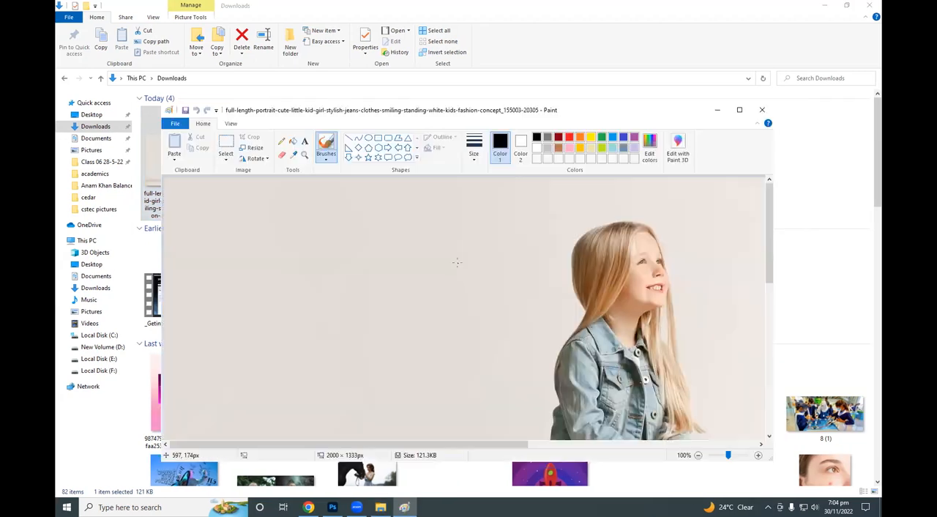
left_click(739, 109)
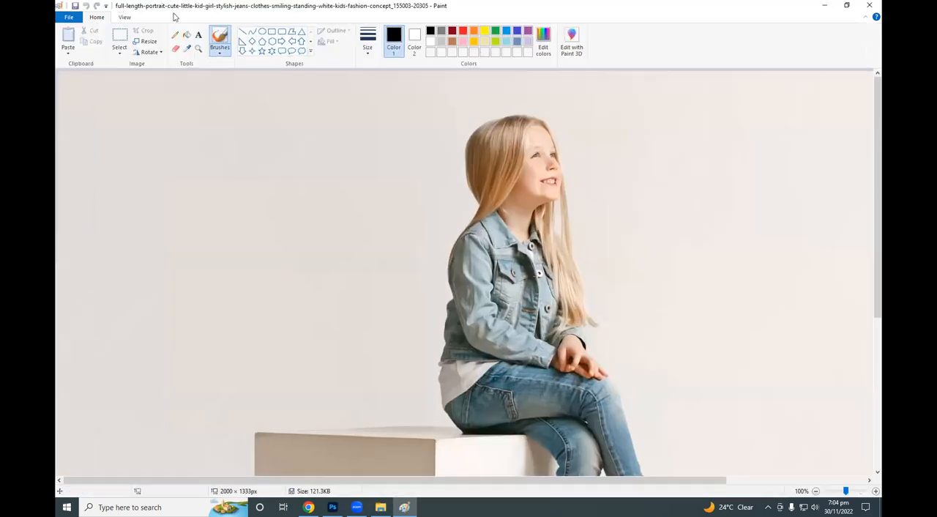
Save the girl portrait in Downloads as a JPEG named kid, accept losing transparency, and close Paint.
left_click(77, 18)
mouse_move(128, 99)
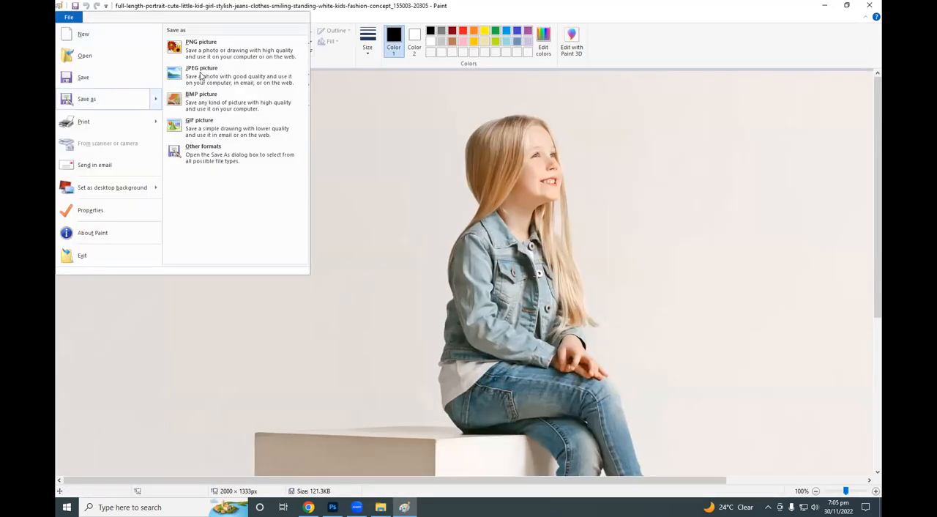
left_click(202, 76)
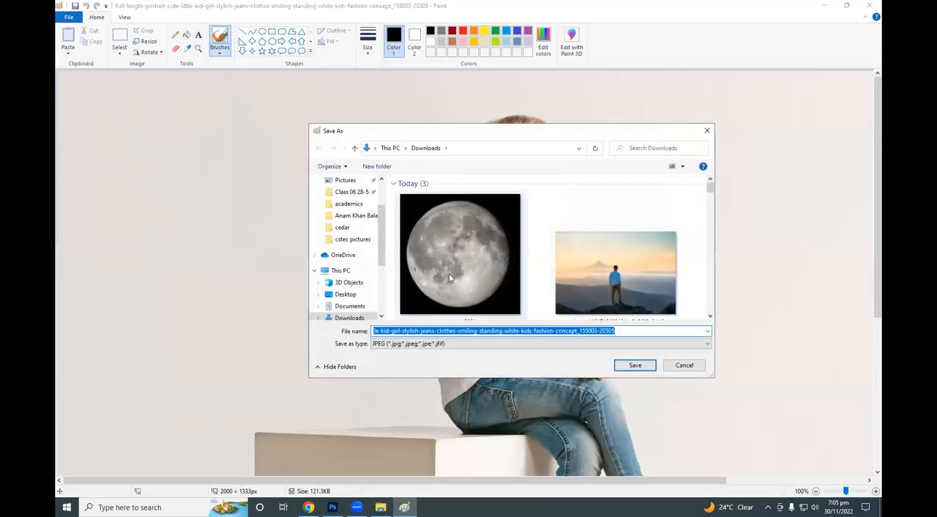
type("kid")
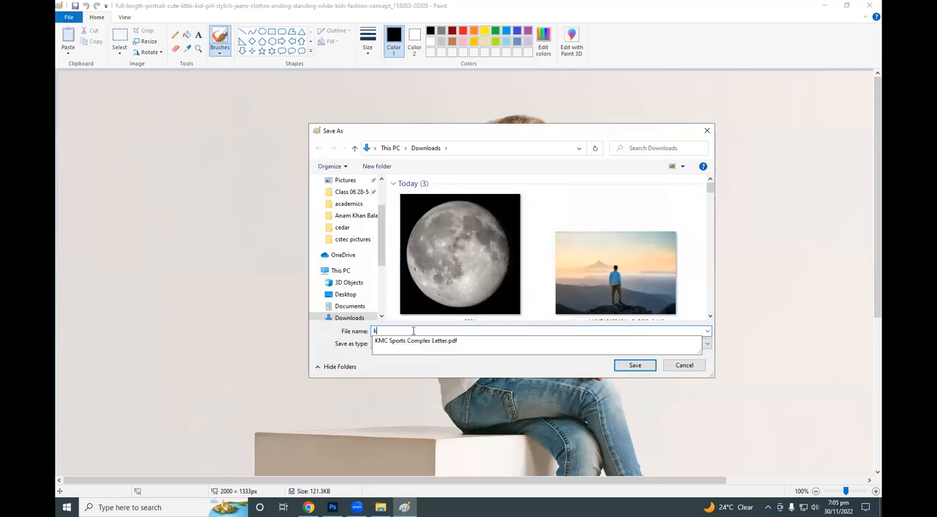
left_click(641, 369)
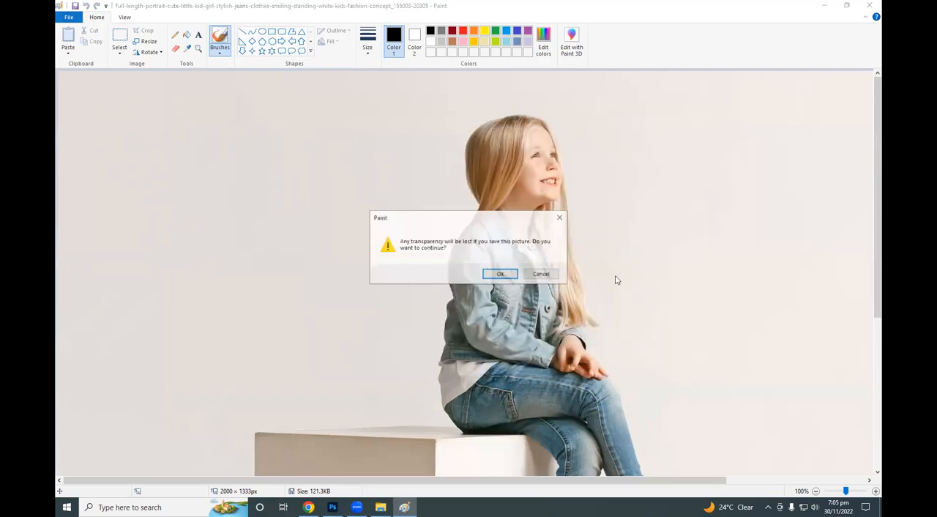
left_click(507, 277)
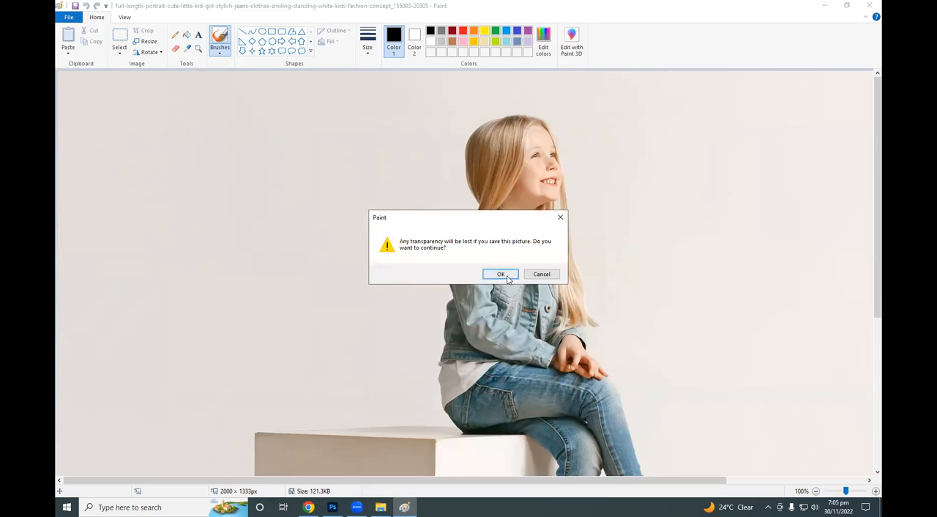
left_click(869, 5)
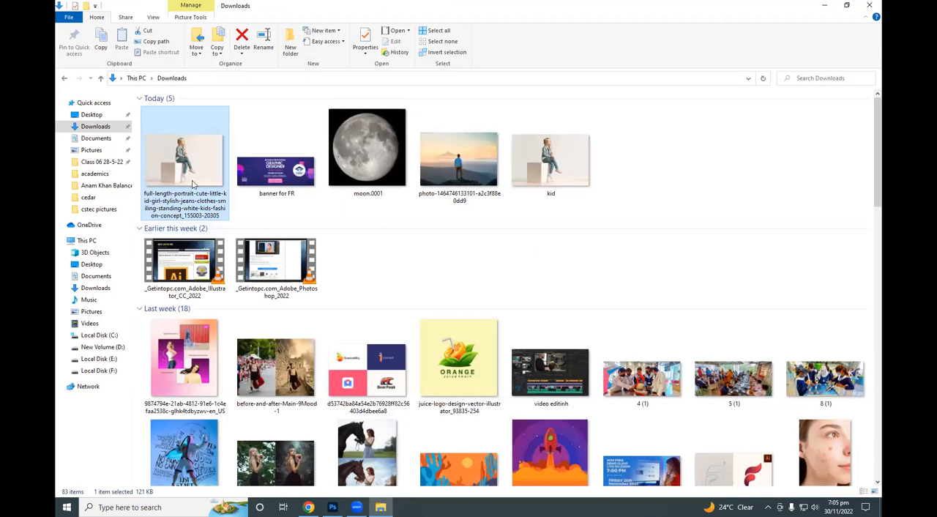
Try to place the original webp girl portrait from Downloads into Photoshop, then return to the Downloads folder.
left_click_drag(205, 181, 400, 254)
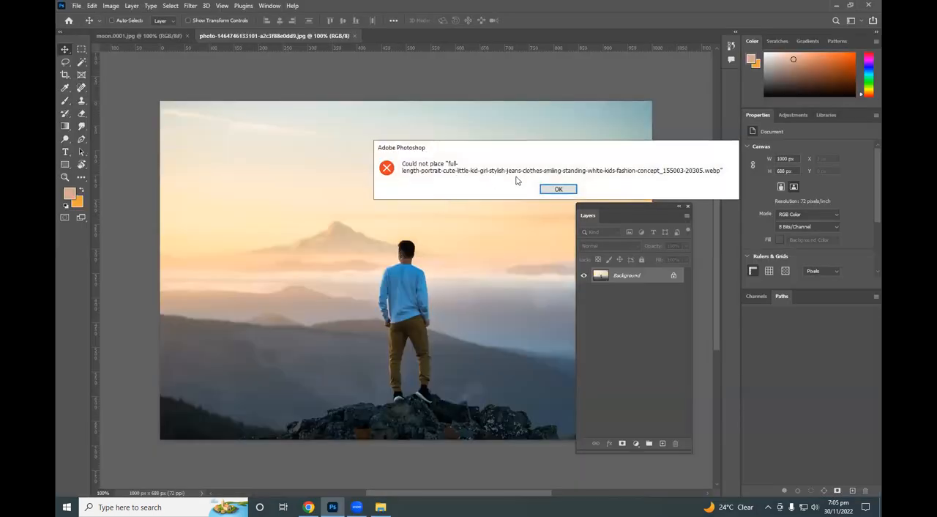
left_click(558, 190)
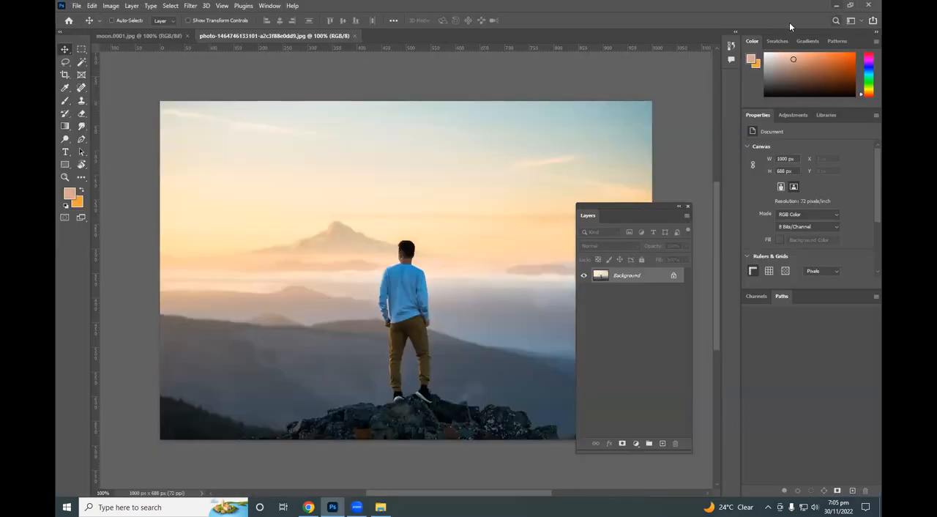
left_click(834, 6)
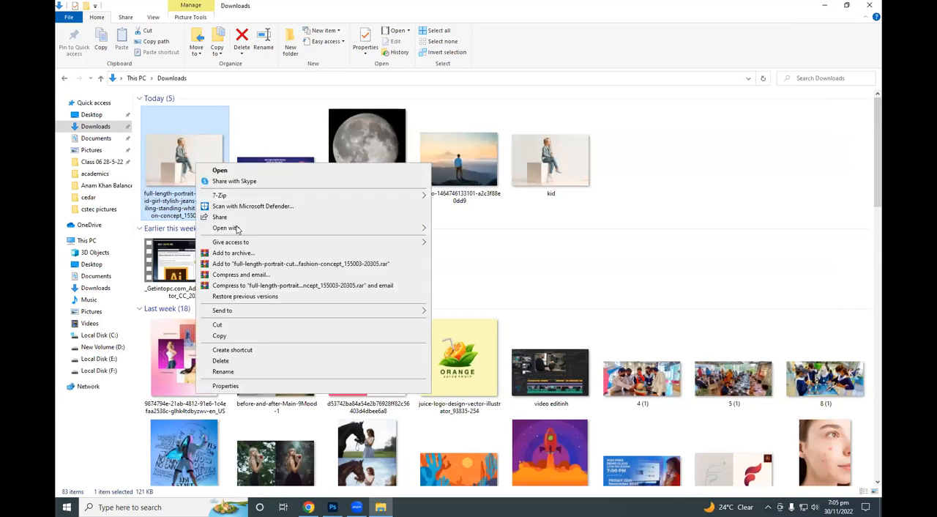
Reopen the original girl portrait in Paint, review the available Save as picture formats, and close Paint without saving.
mouse_move(395, 227)
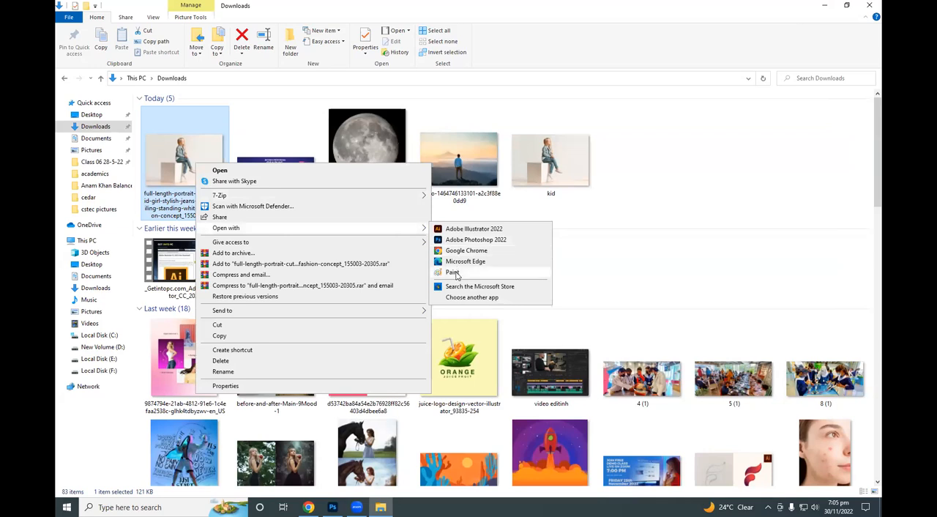
left_click(453, 273)
left_click(68, 17)
mouse_move(94, 97)
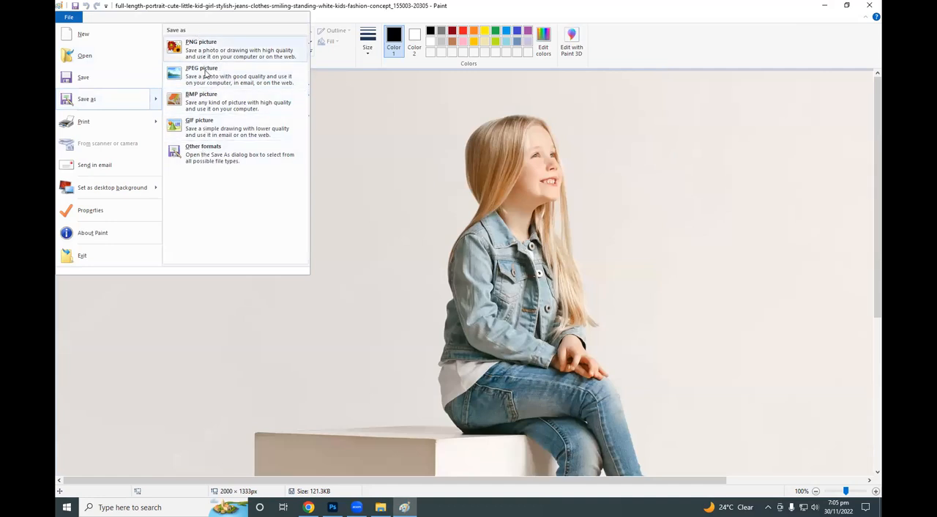
left_click(825, 4)
left_click(404, 507)
left_click(869, 5)
Open the kid JPEG from the Downloads folder in Photoshop as a separate document.
left_click(563, 182)
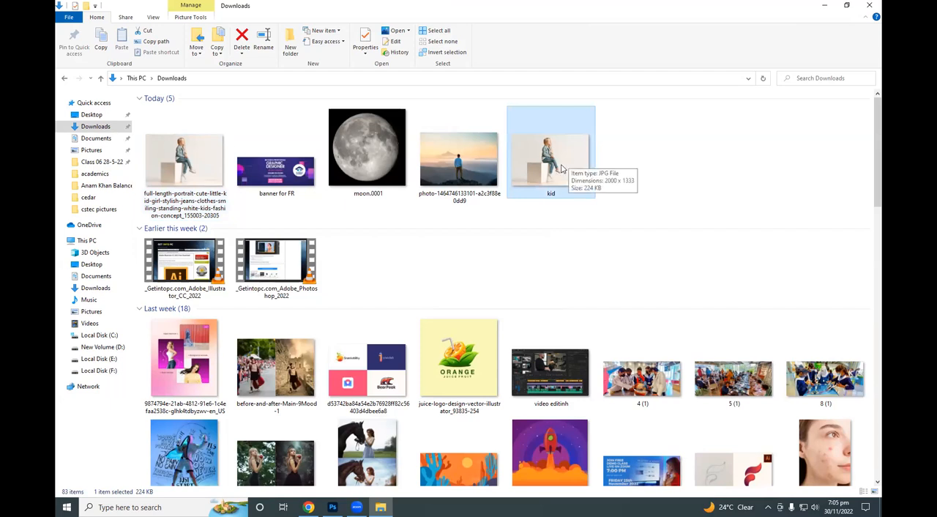
left_click_drag(563, 169, 390, 42)
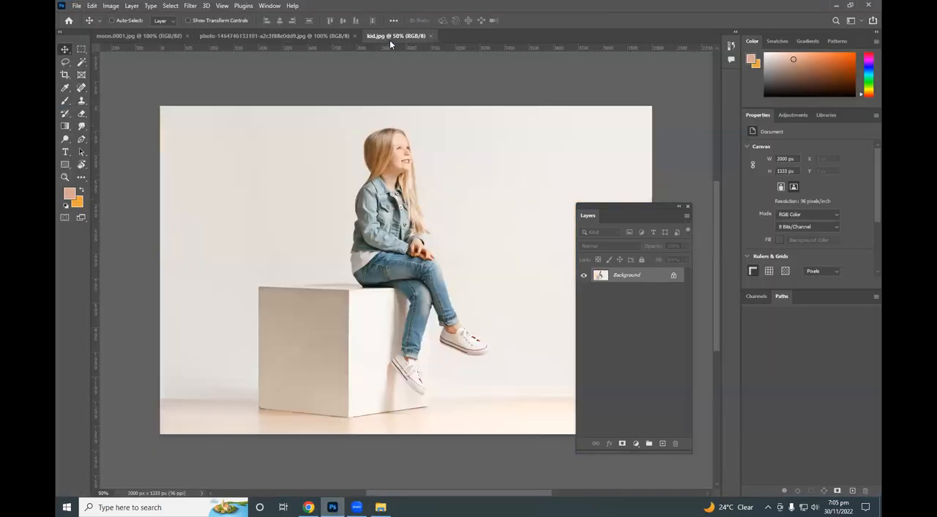
left_click(75, 6)
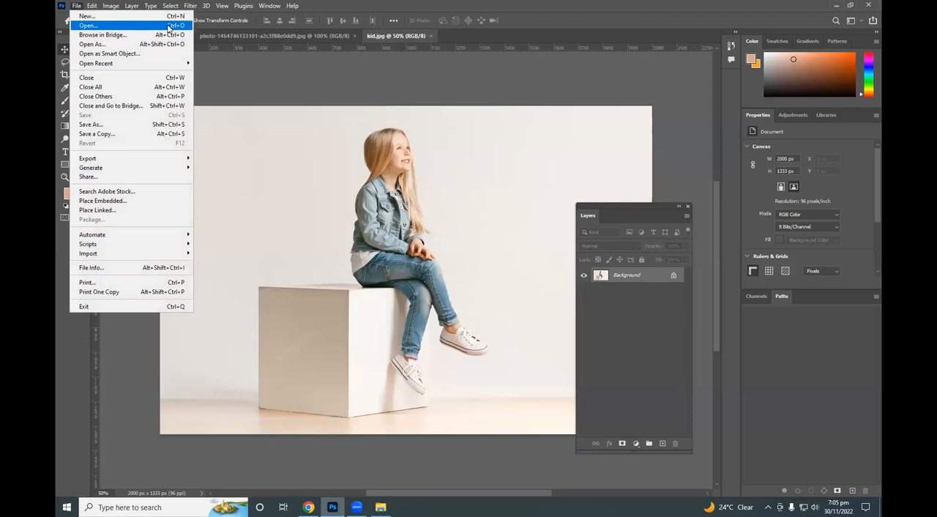
left_click(355, 180)
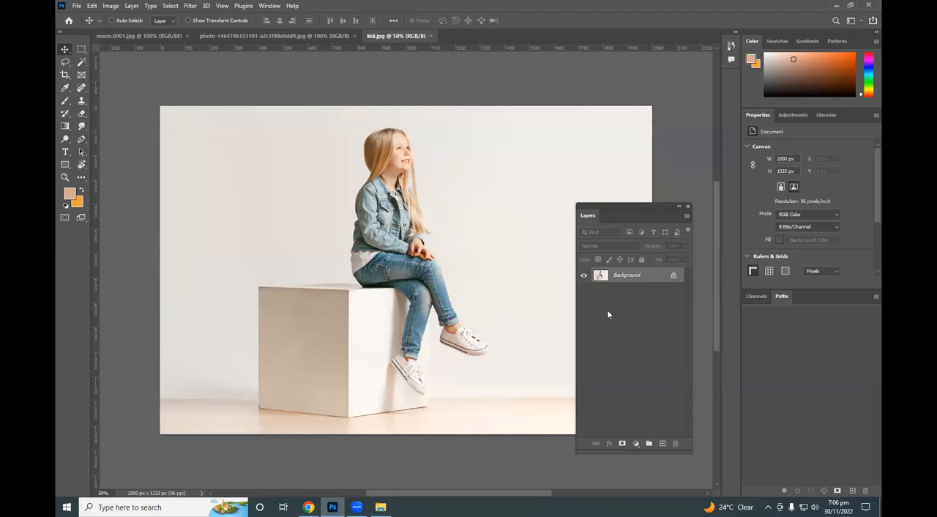
Unlock the Background layer of the kid image to make it a regular layer.
key("super+plus")
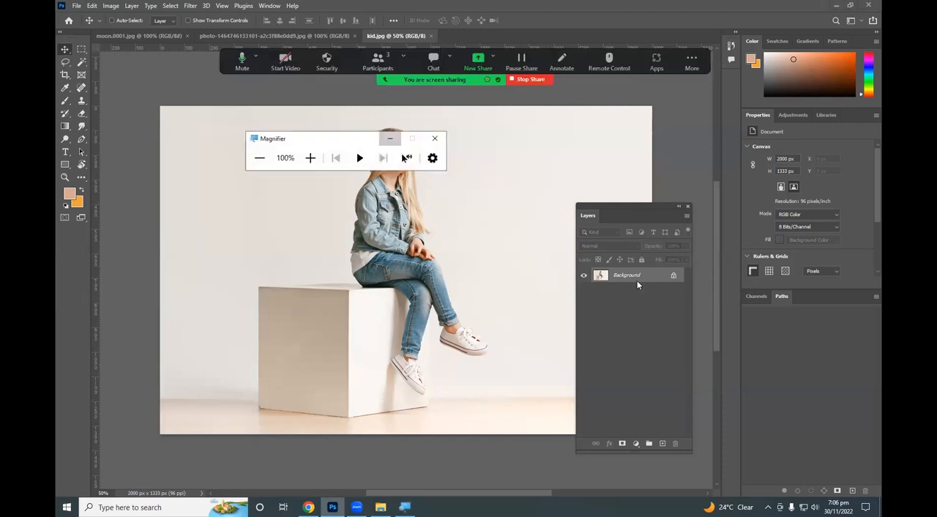
key("super+plus")
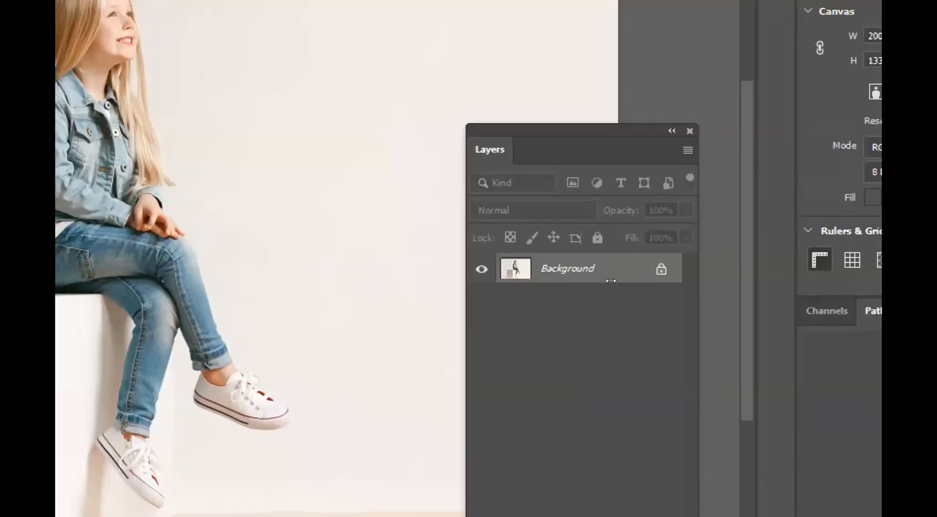
left_click(674, 278)
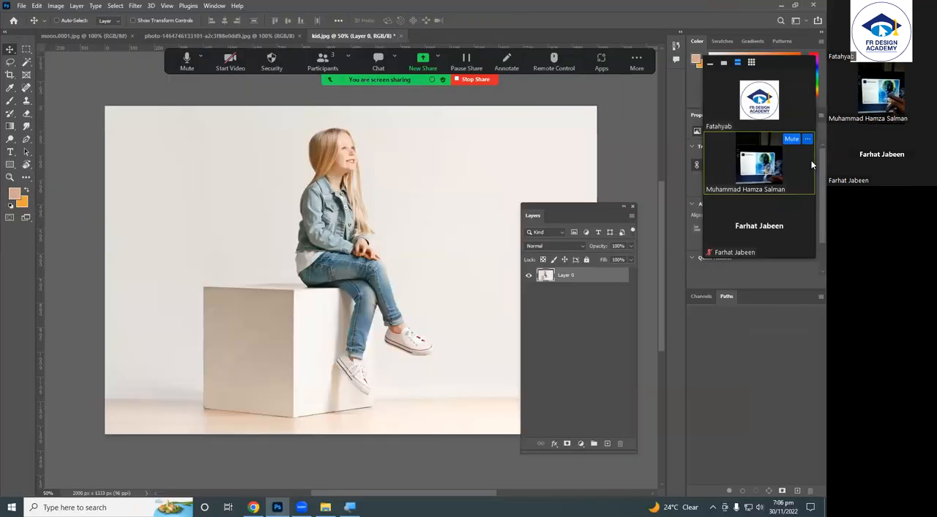
left_click(807, 140)
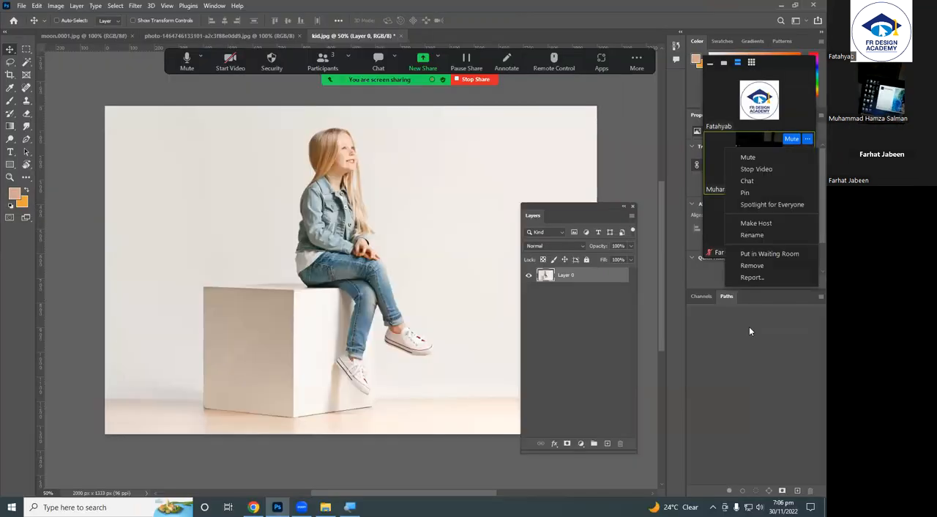
left_click(749, 326)
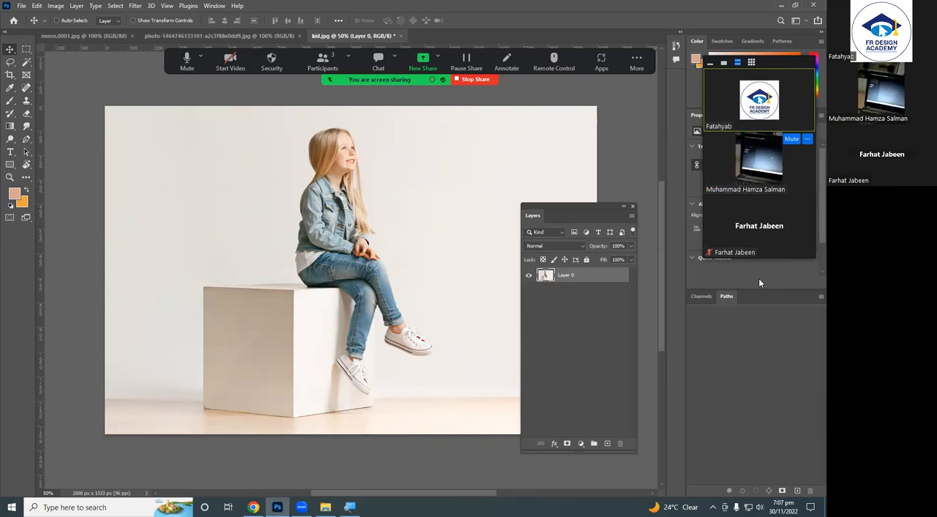
Select Layer 0 of the kid image and duplicate it.
left_click(585, 289)
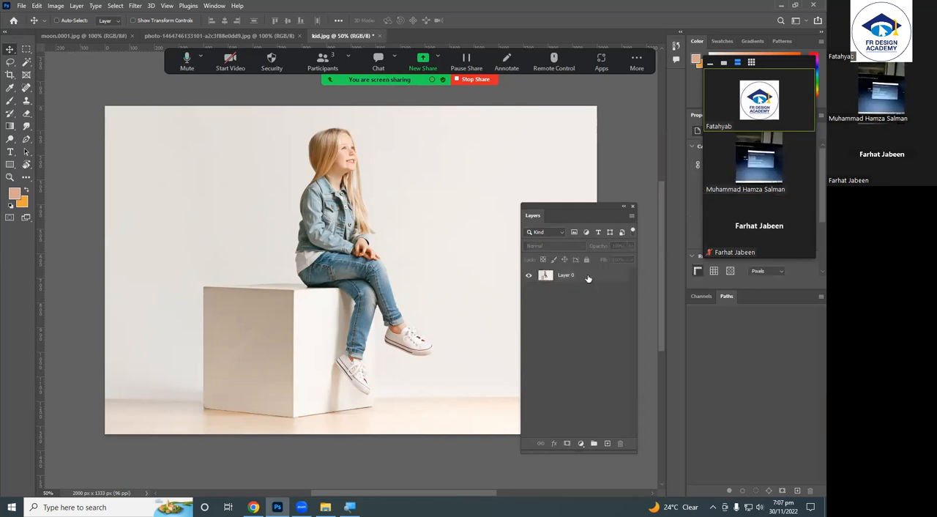
left_click(581, 278)
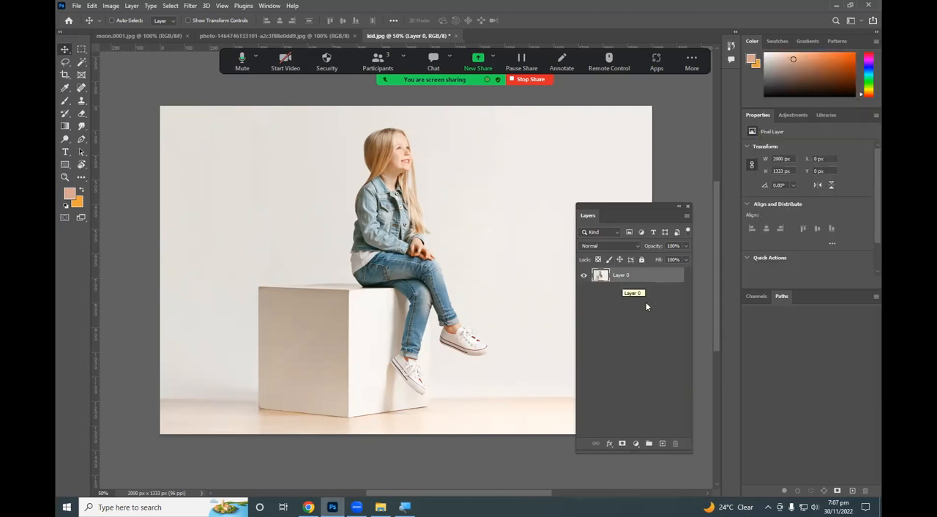
left_click(635, 299)
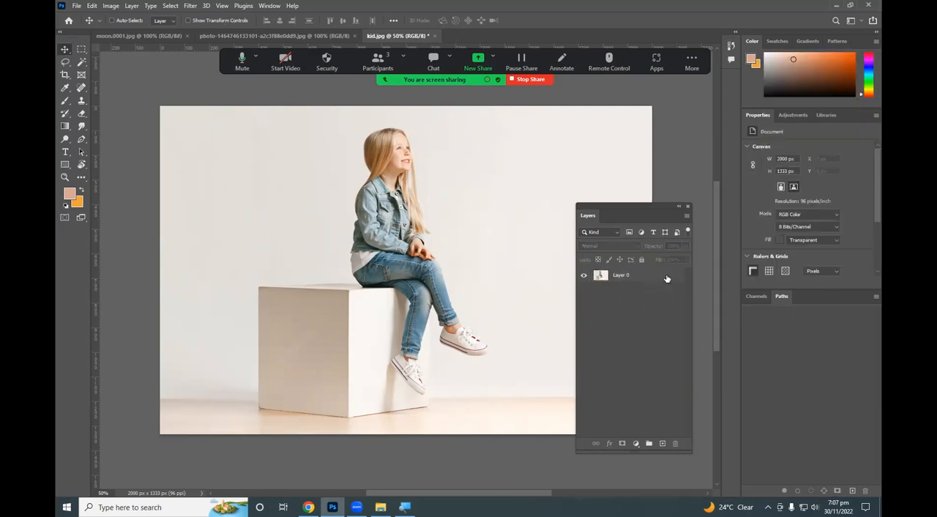
left_click(666, 278)
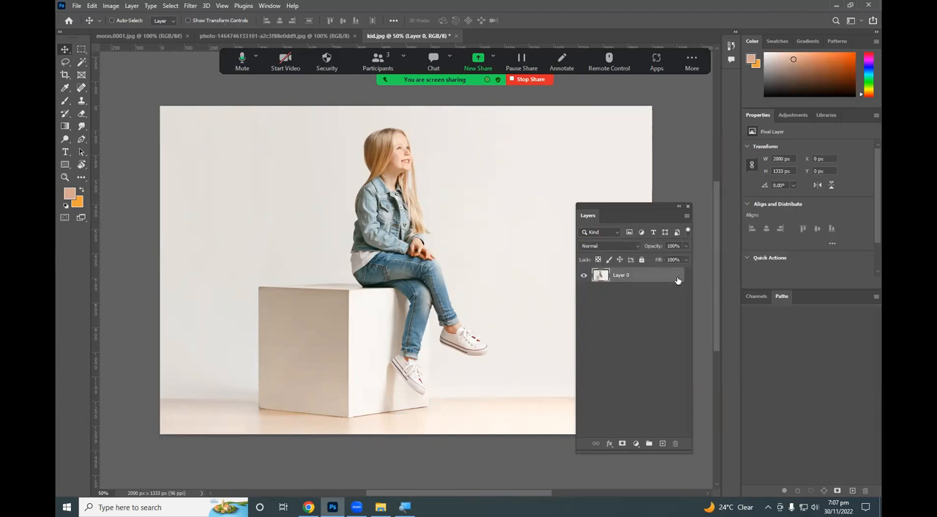
key("ctrl+j")
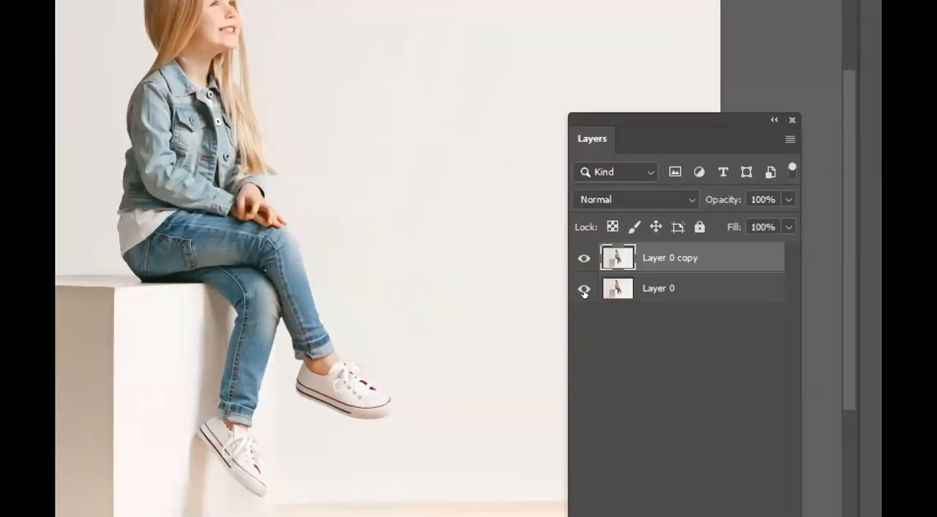
Hide the original Layer 0 and toggle the visibility of its copy off and back on.
left_click(584, 289)
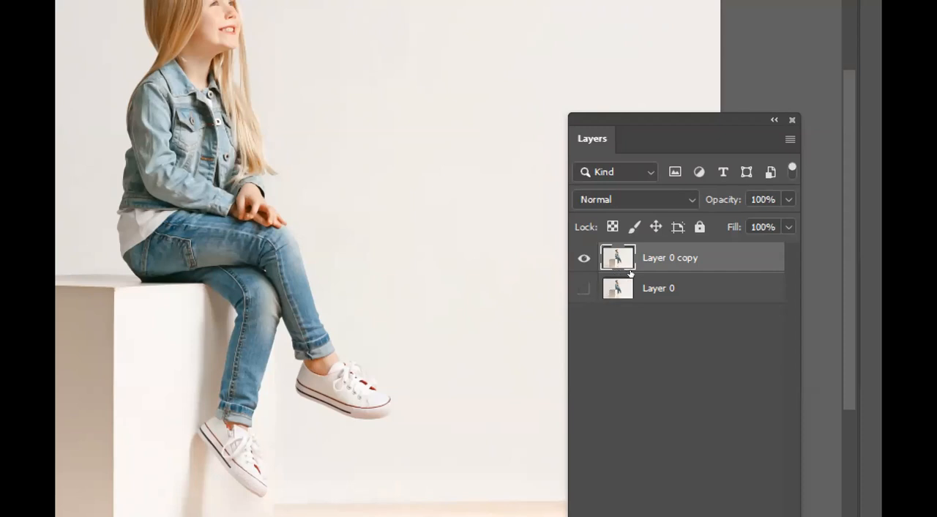
left_click(584, 264)
left_click(583, 265)
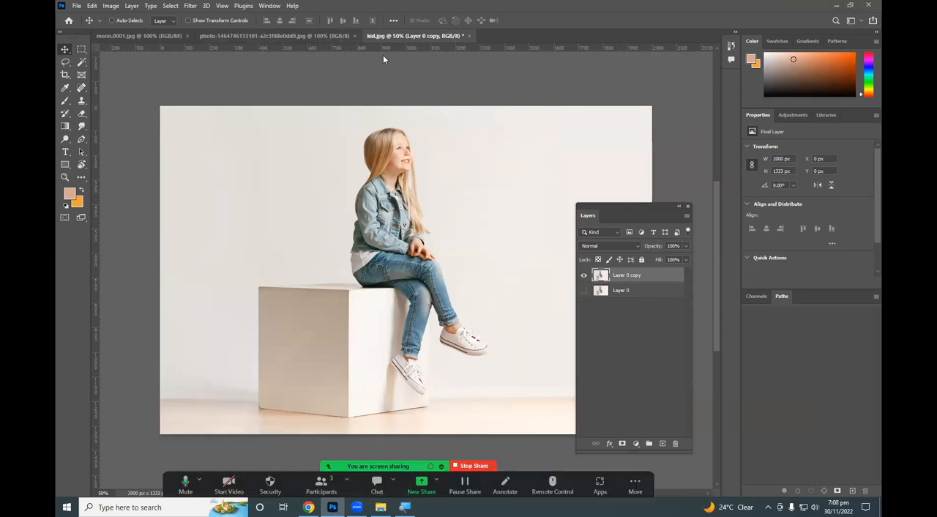
Look through the opened mountain photo, moon.0001 and kid documents, finishing on the mountain photo.
left_click(272, 35)
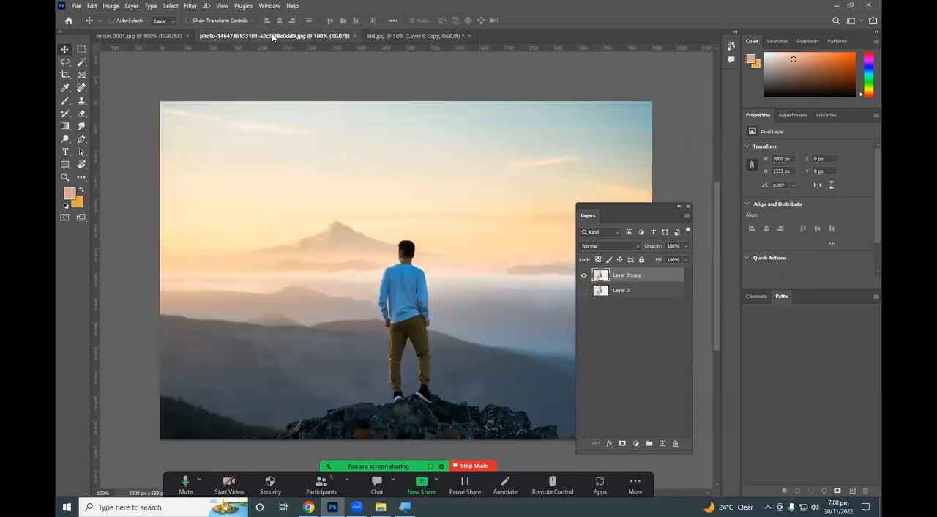
left_click(140, 36)
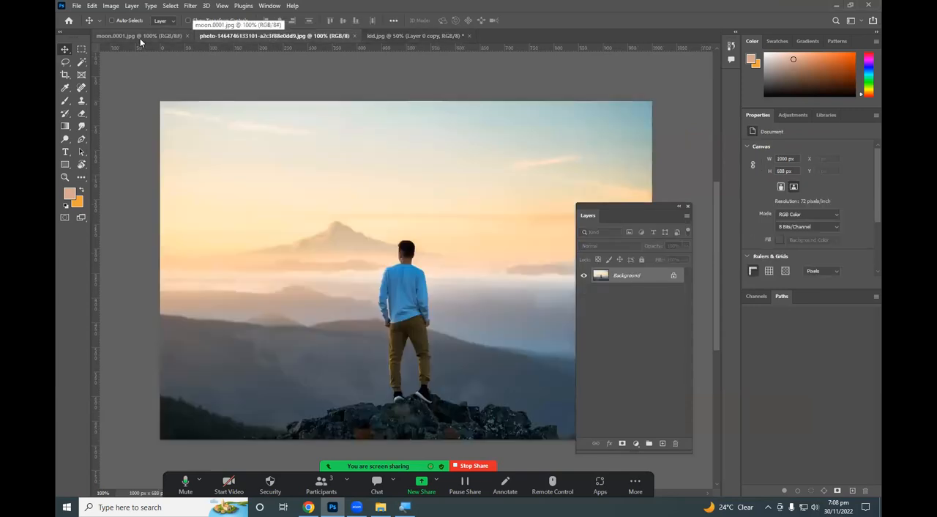
left_click(229, 33)
left_click(383, 36)
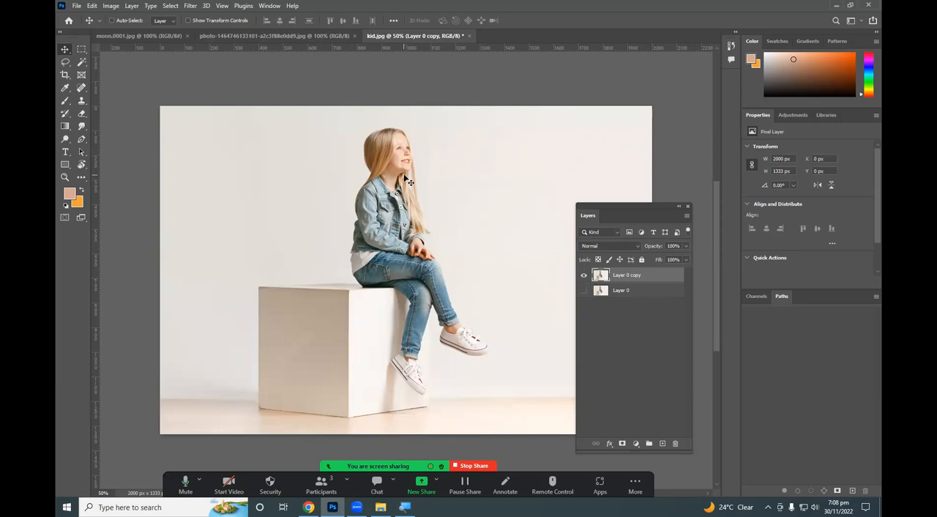
left_click(294, 36)
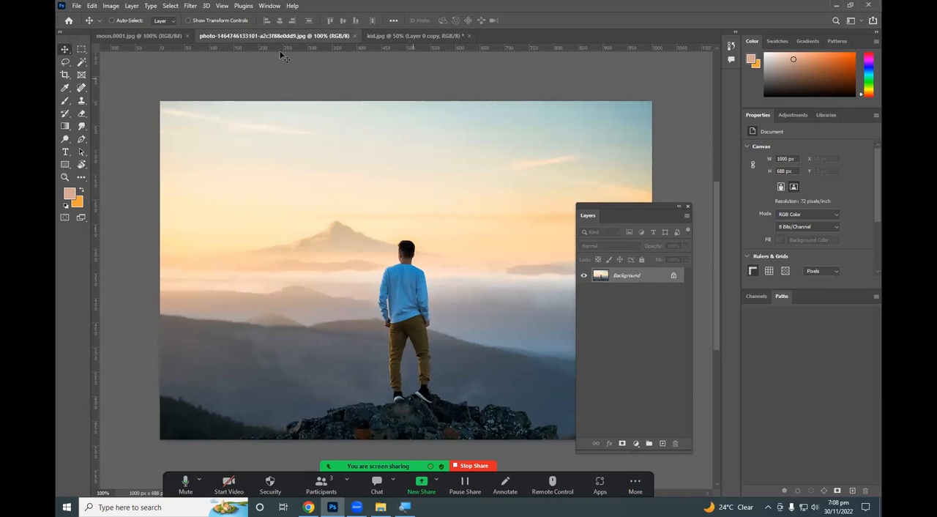
left_click(384, 36)
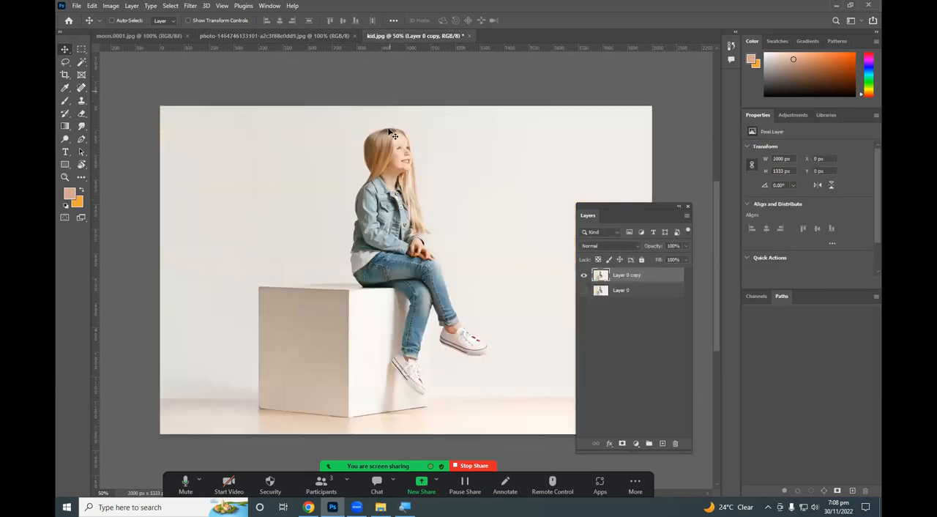
left_click(311, 37)
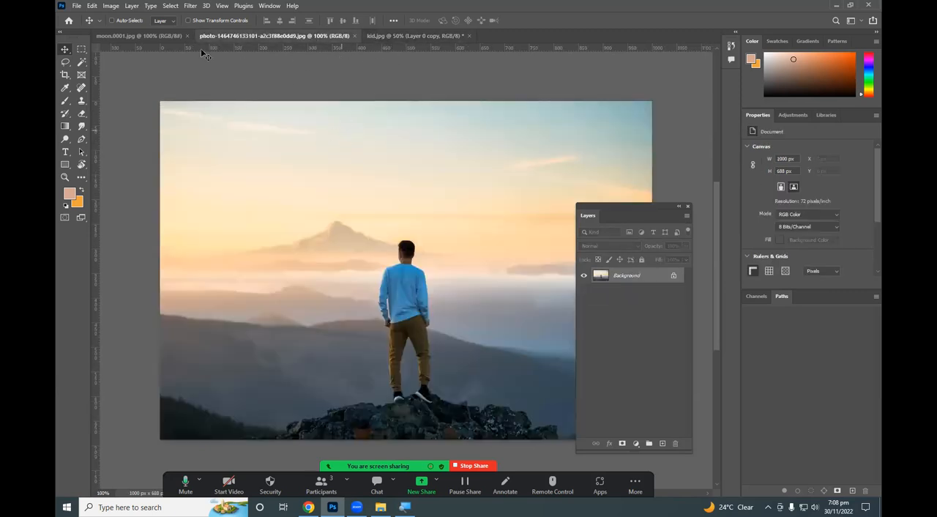
left_click(146, 36)
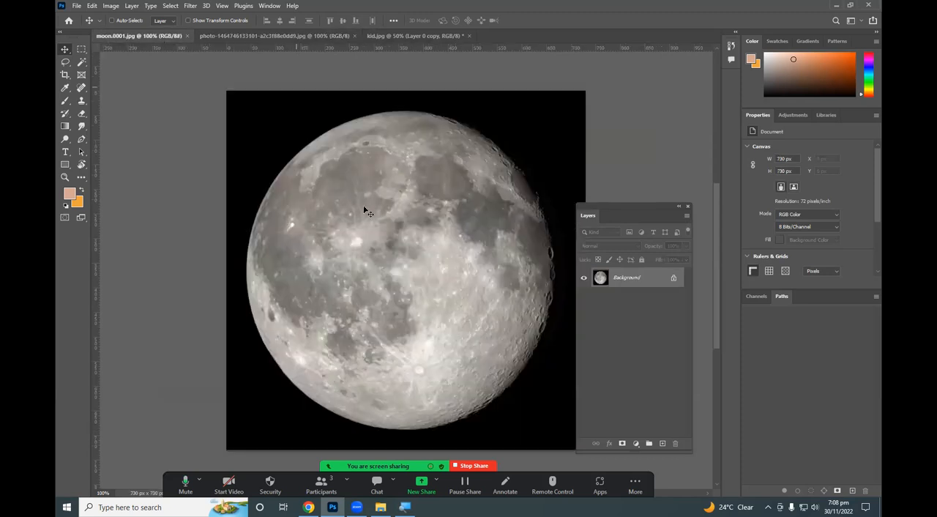
left_click(292, 35)
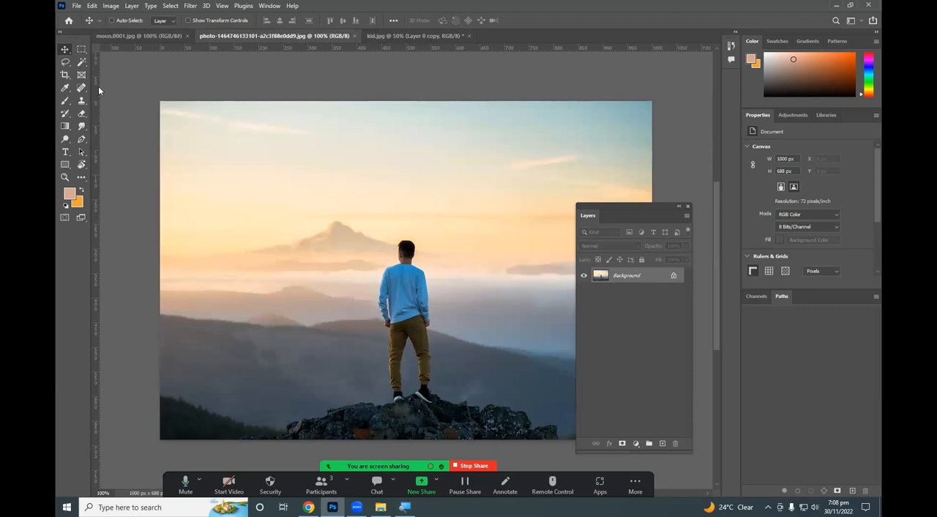
Convert the mountain photo's locked Background into a regular layer and shift it within its canvas.
left_click_drag(414, 173, 395, 211)
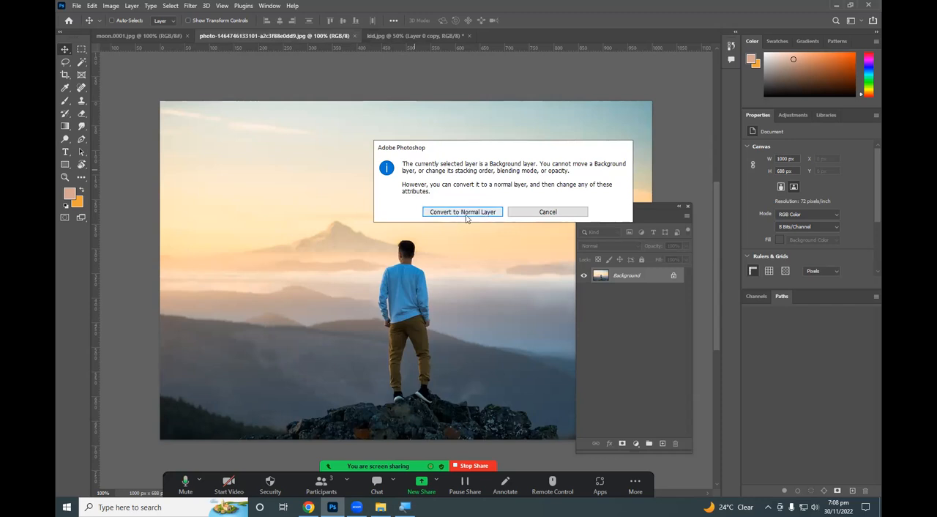
left_click(562, 213)
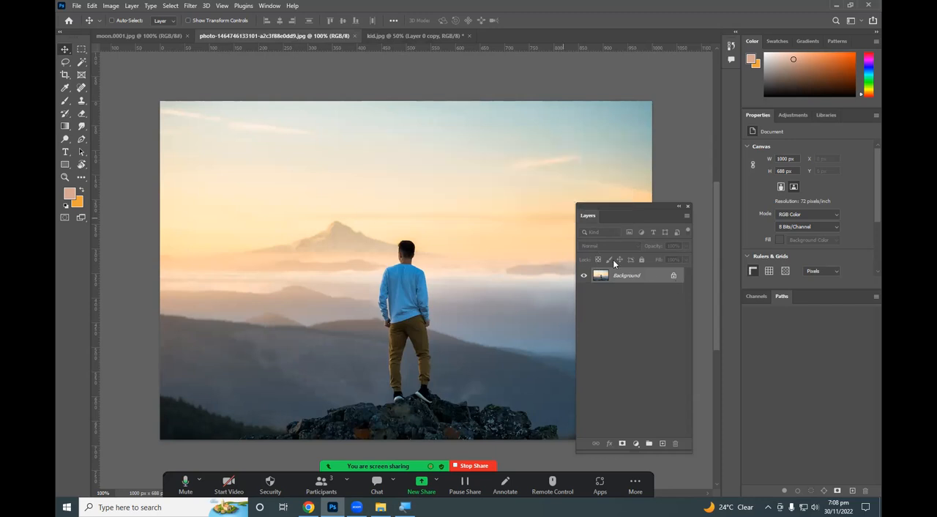
left_click(674, 276)
left_click_drag(440, 171, 399, 196)
Copy the mountain photo layer into the kid document with the Move tool and place it over the girl and the white box.
left_click_drag(402, 228, 447, 37)
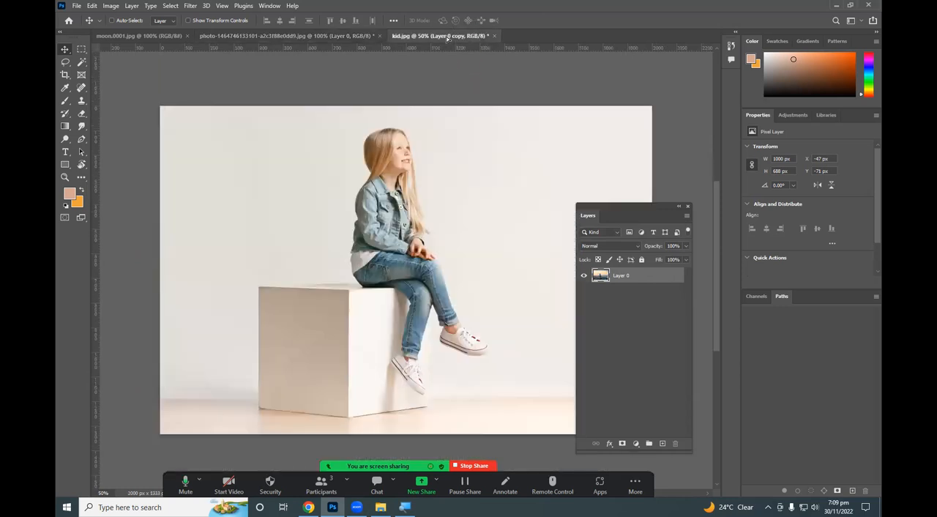
left_click_drag(440, 69, 431, 225)
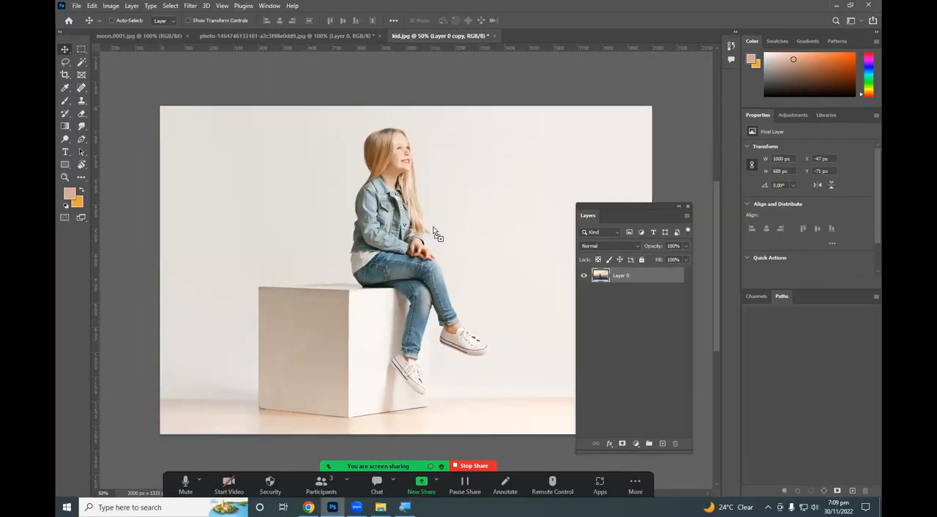
left_click_drag(433, 227, 442, 256)
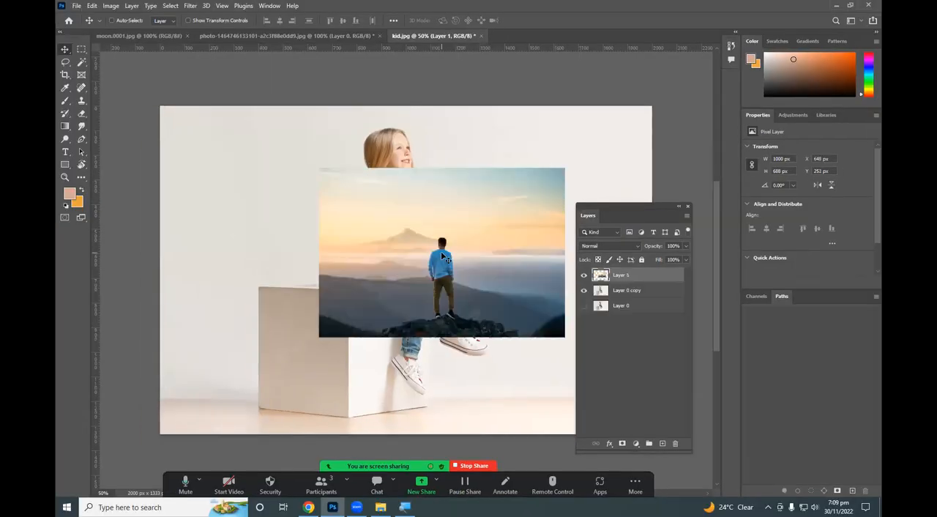
left_click_drag(402, 219, 317, 328)
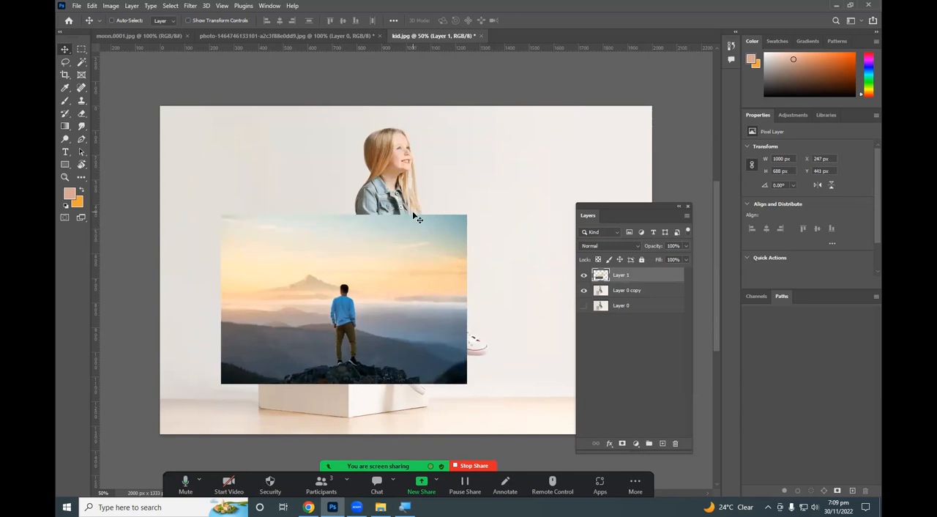
Shift the layer in the original mountain photo document again and return to the kid document.
left_click(333, 35)
left_click_drag(427, 240, 418, 282)
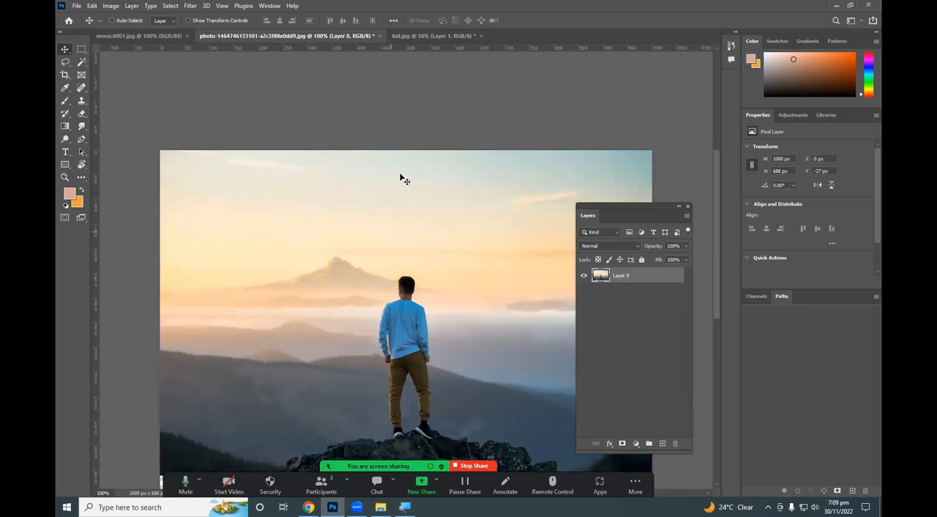
left_click(457, 36)
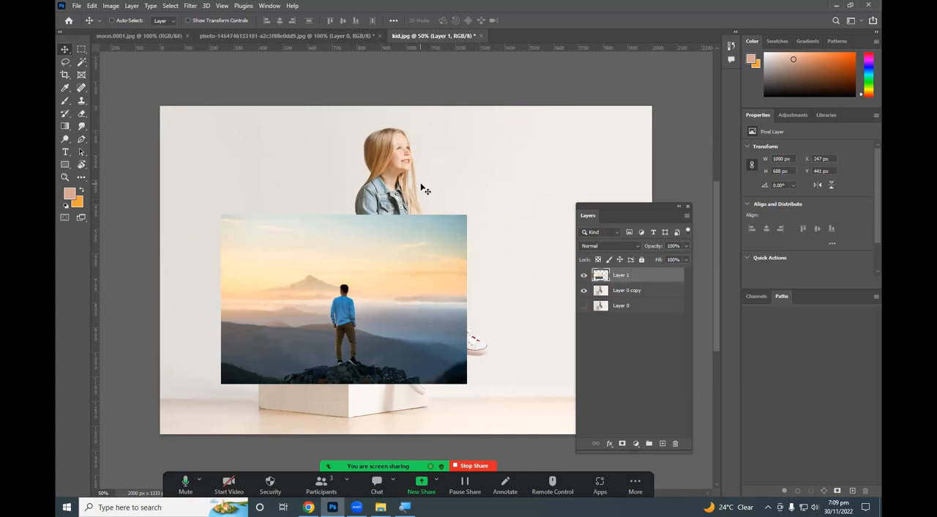
Unlock the Background layer of moon.0001, copy the moon into the kid document and move it up over the girl.
left_click(163, 38)
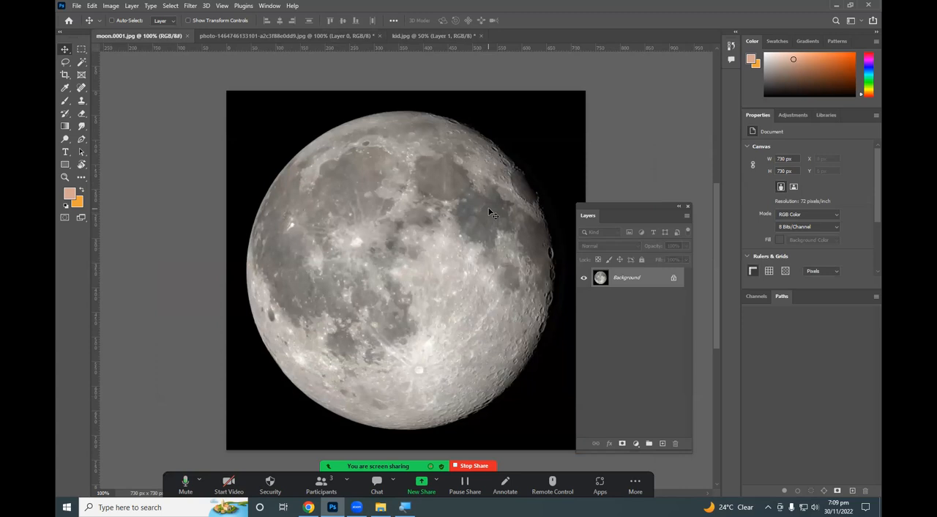
left_click(672, 278)
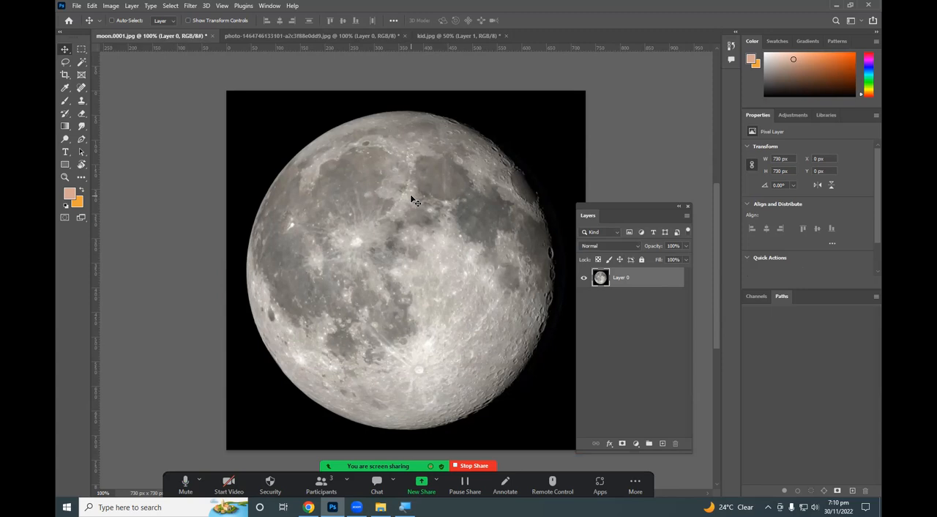
left_click_drag(410, 196, 386, 236)
left_click_drag(415, 274, 470, 290)
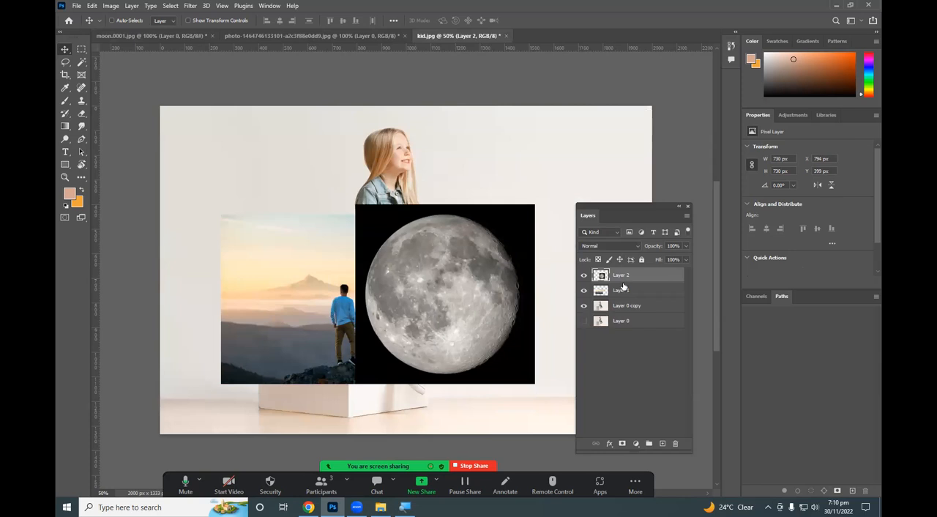
left_click_drag(463, 282, 459, 210)
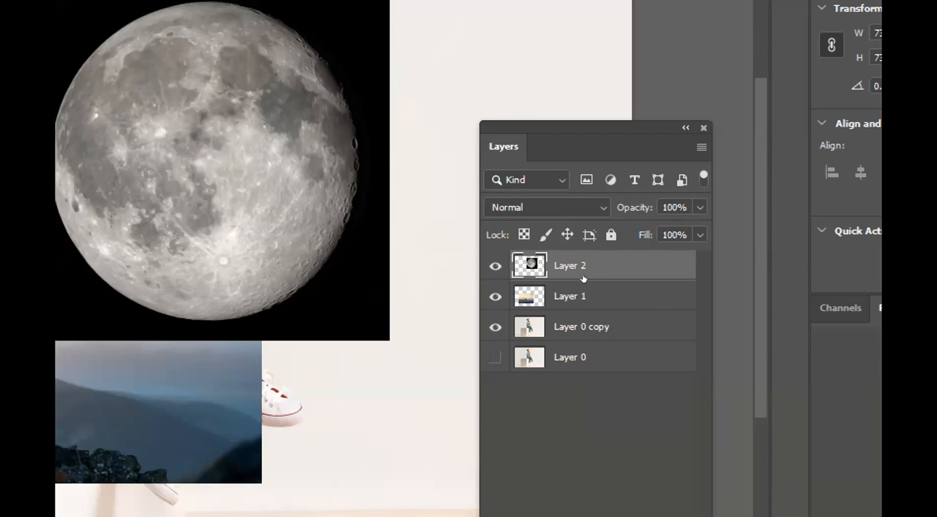
Toggle the visibility of Layer 2, Layer 1 and Layer 0 copy off and on to identify what each layer holds.
key("ctrl+comma")
key("ctrl+comma")
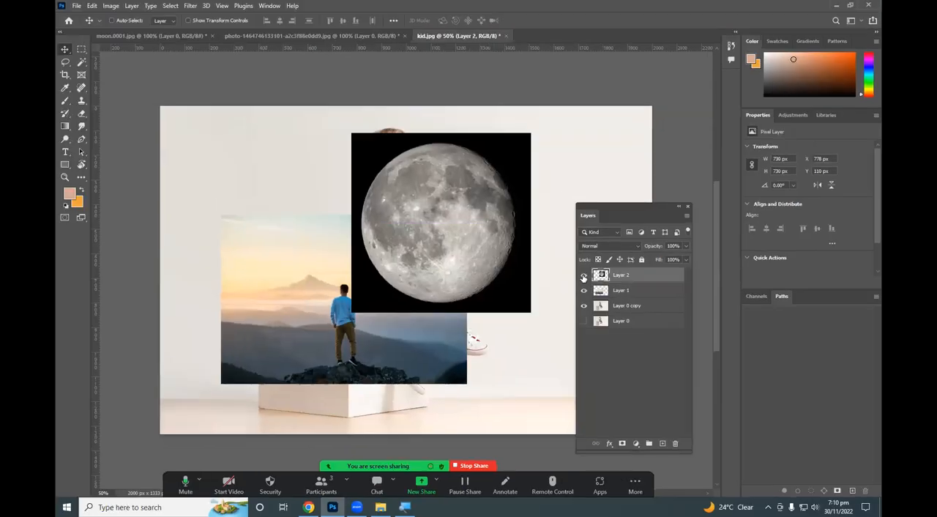
left_click(496, 266)
left_click(495, 266)
left_click(600, 293)
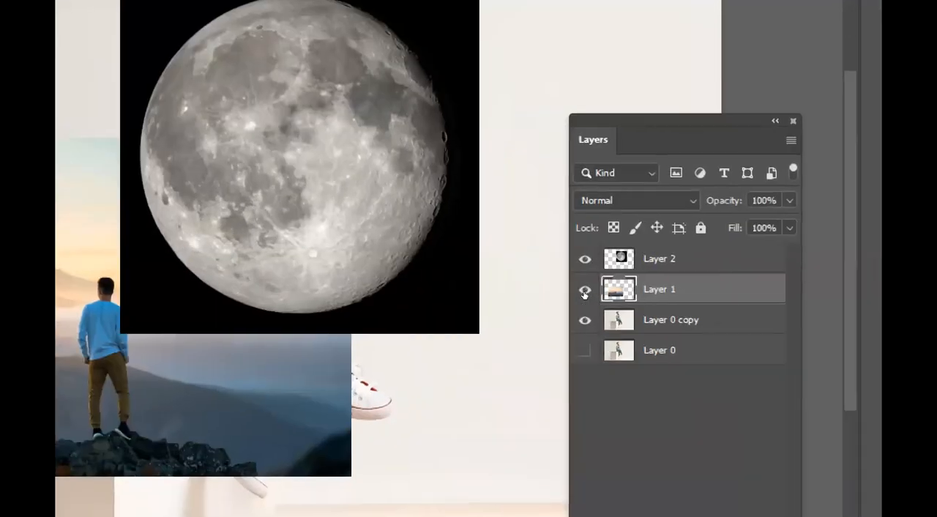
left_click(584, 291)
left_click(584, 291)
left_click(584, 290)
left_click(584, 291)
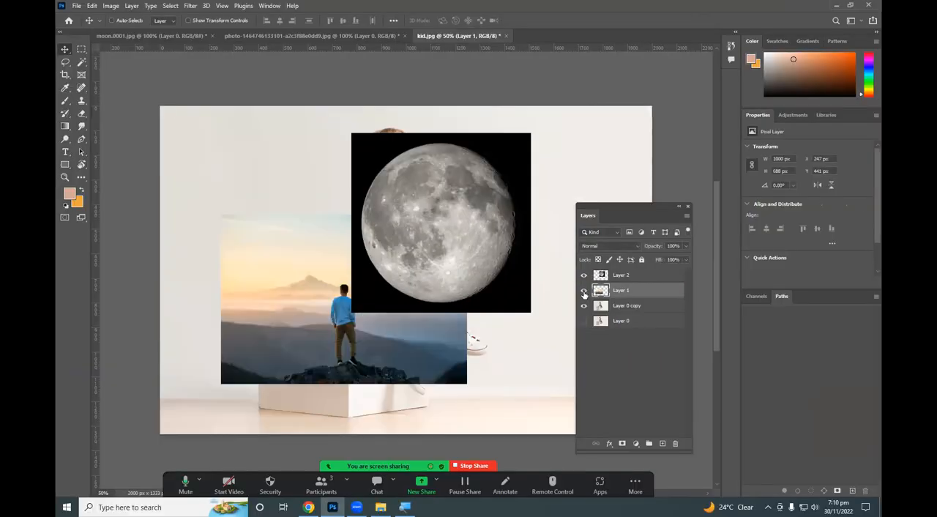
left_click(584, 291)
left_click(585, 292)
left_click(596, 307)
left_click(584, 306)
left_click(584, 306)
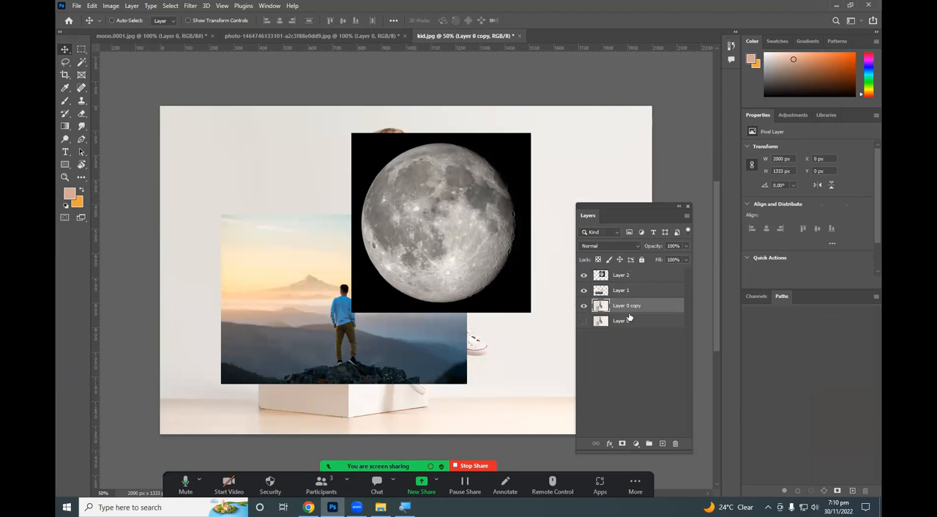
Select the moon's Layer 2 and move it around the canvas, leaving it over the right edge of the mountain photo.
right_click(510, 243)
left_click(518, 246)
left_click_drag(492, 234, 201, 175)
left_click_drag(418, 278, 437, 281)
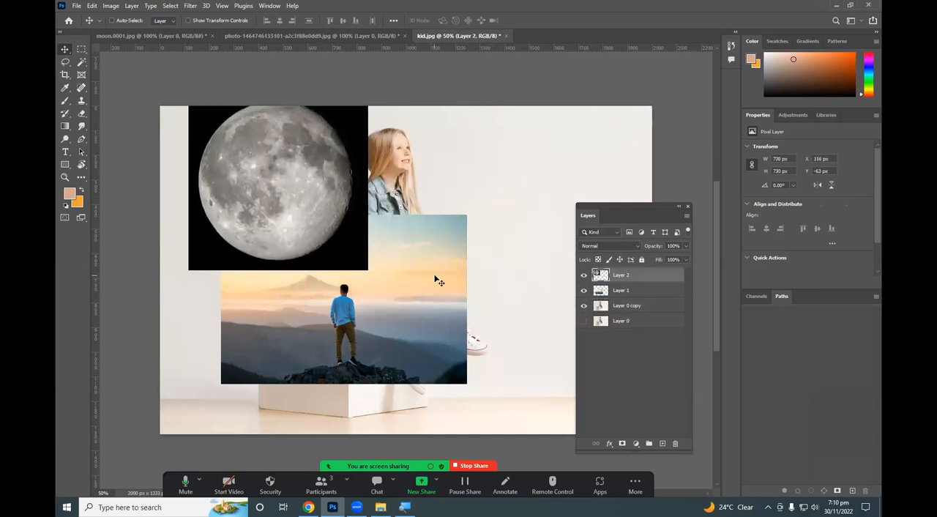
left_click_drag(261, 247, 443, 252)
left_click_drag(383, 246, 441, 309)
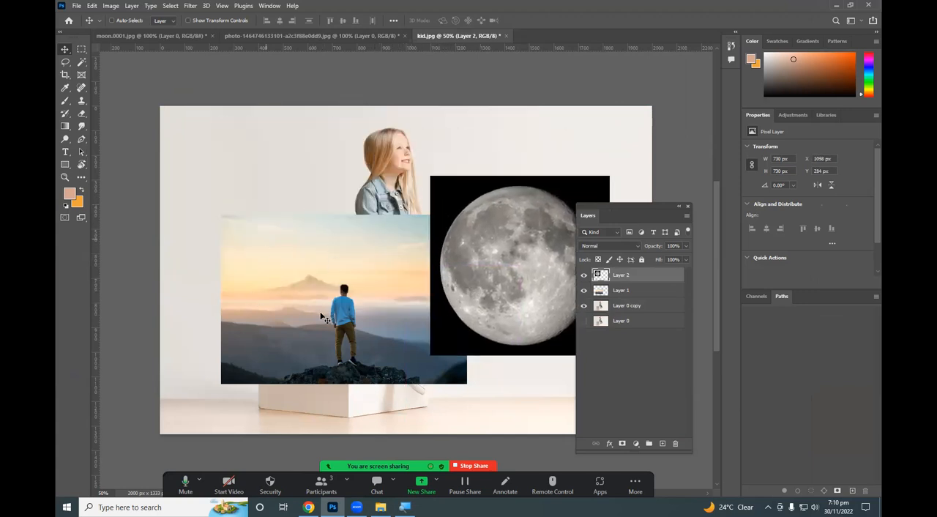
left_click_drag(358, 259, 443, 278)
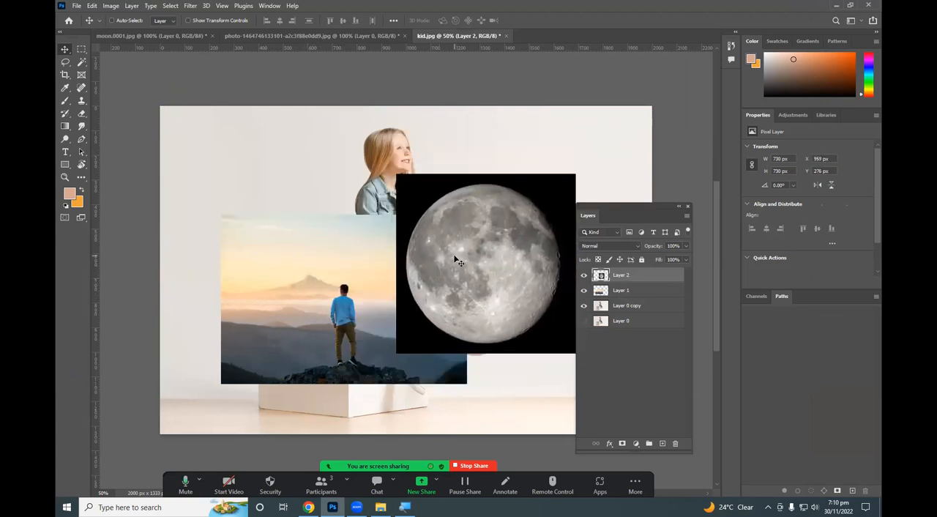
mouse_move(454, 252)
left_mouse_down()
mouse_move(369, 235)
mouse_move(448, 258)
left_mouse_up()
left_click_drag(294, 293, 460, 252)
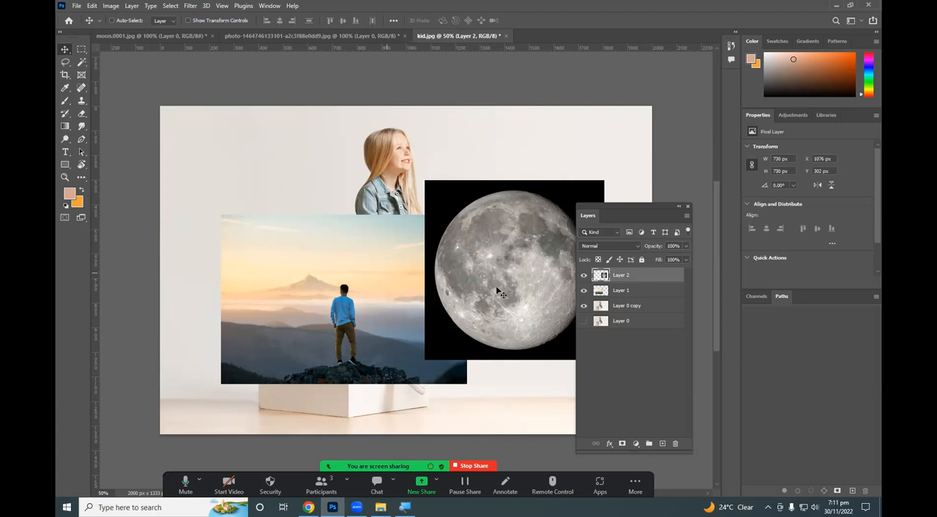
Move the mountain photo on Layer 1 up and left beside the moon, and make Layer 0 copy the active layer.
left_click(633, 291)
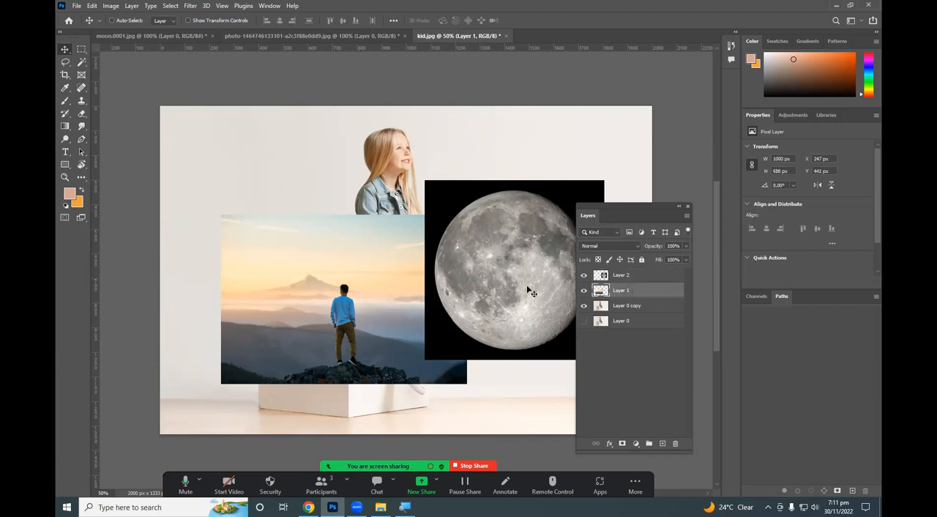
left_click_drag(386, 313, 293, 236)
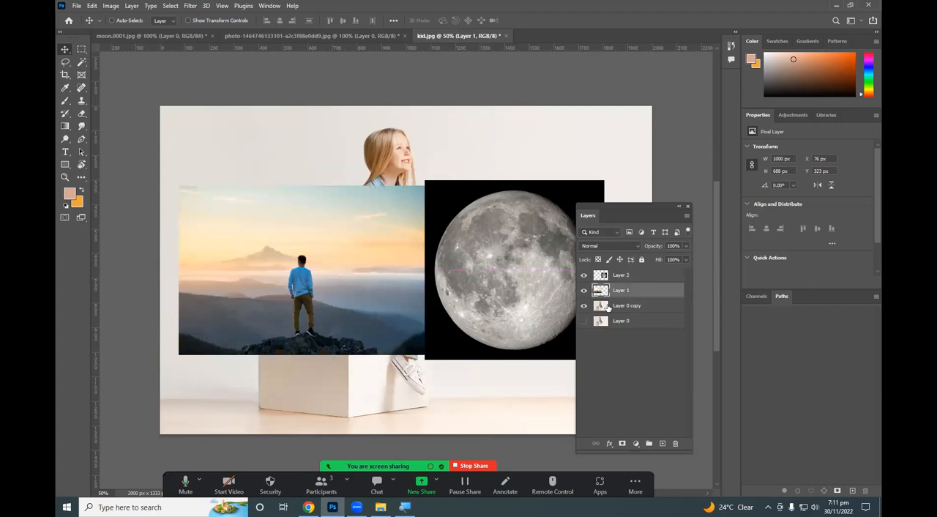
left_click(414, 187, "ctrl")
mouse_move(414, 187)
left_mouse_down()
mouse_move(370, 162)
mouse_move(427, 194)
mouse_move(403, 196)
left_mouse_up()
left_click_drag(409, 155, 399, 180)
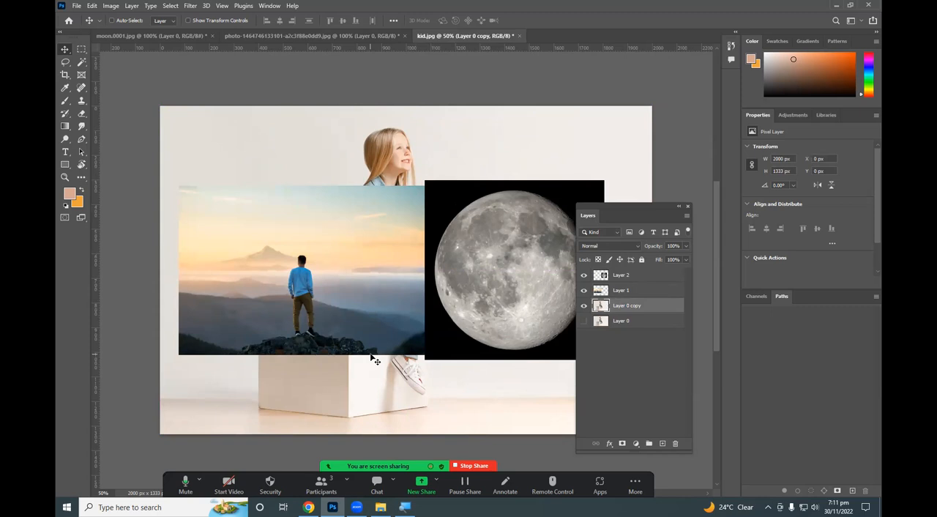
Hide Layer 2 and Layer 1 so only the girl on Layer 0 copy is shown.
scroll(372, 357, "down", 3)
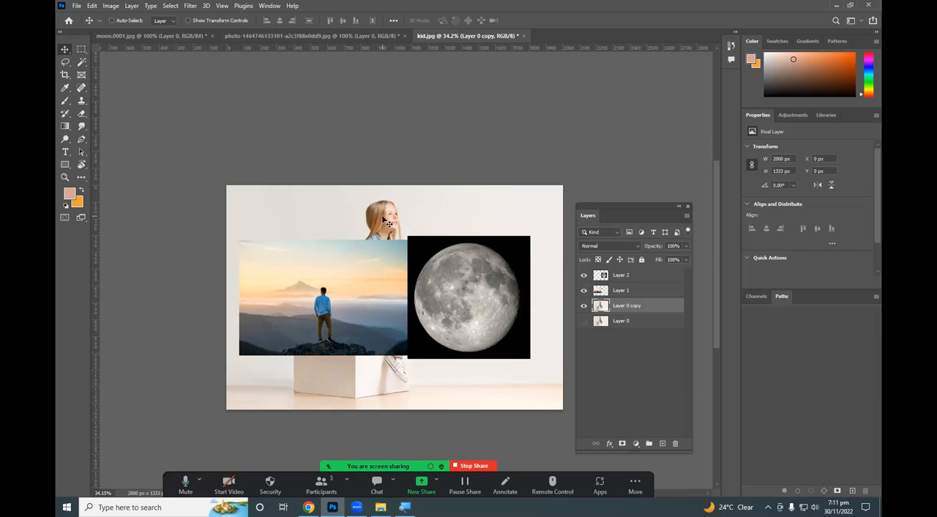
left_click(111, 7)
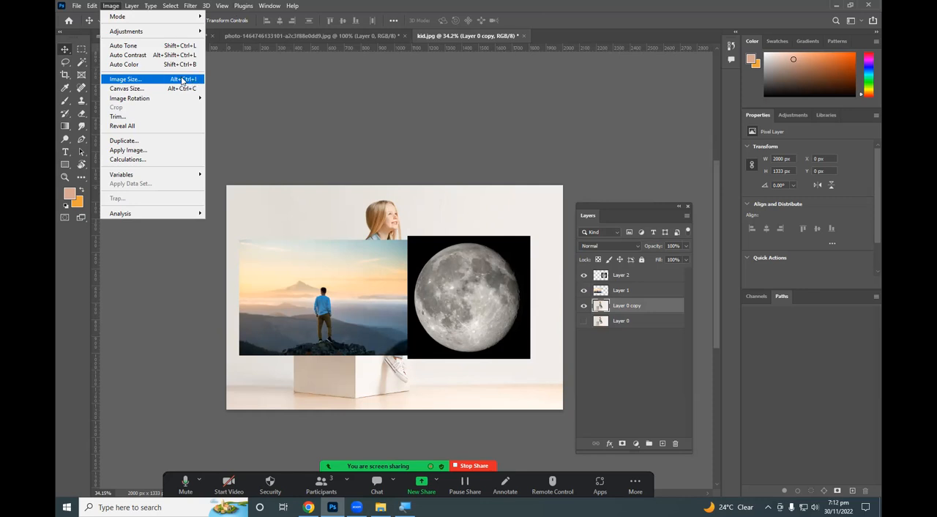
left_click(293, 97)
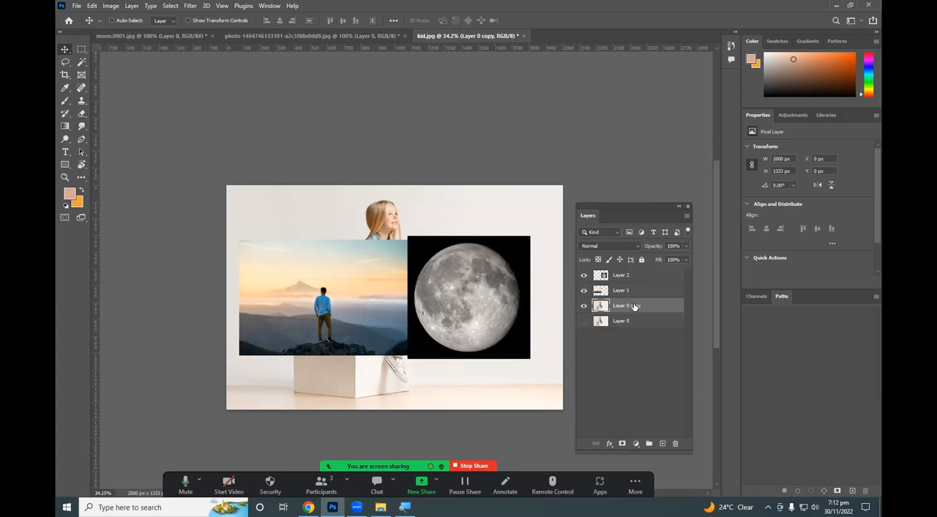
left_click(583, 274)
left_click(583, 290)
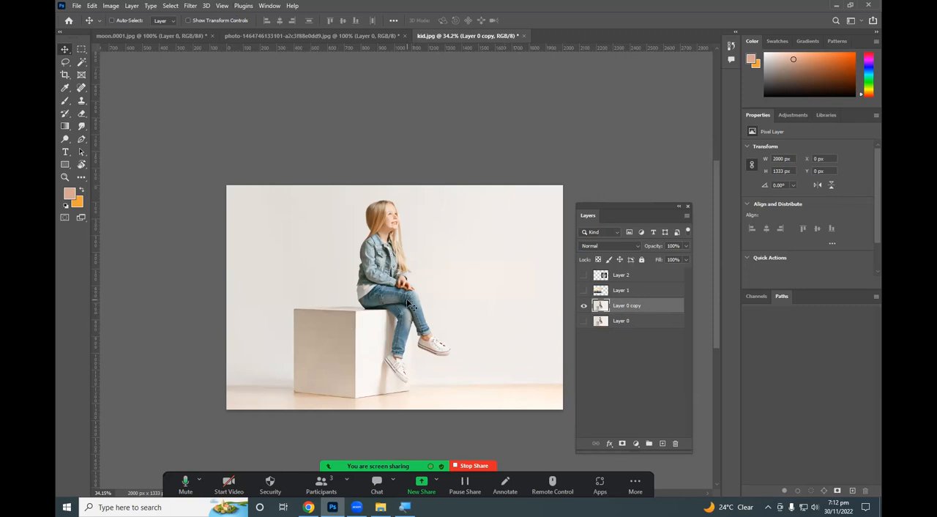
key("ctrl")
key("ctrl+alt+i")
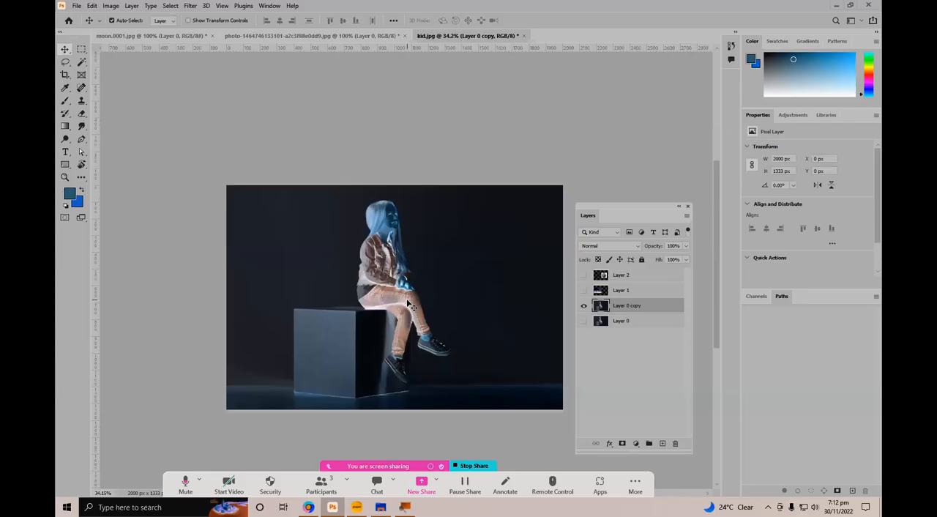
key("ctrl+alt+i")
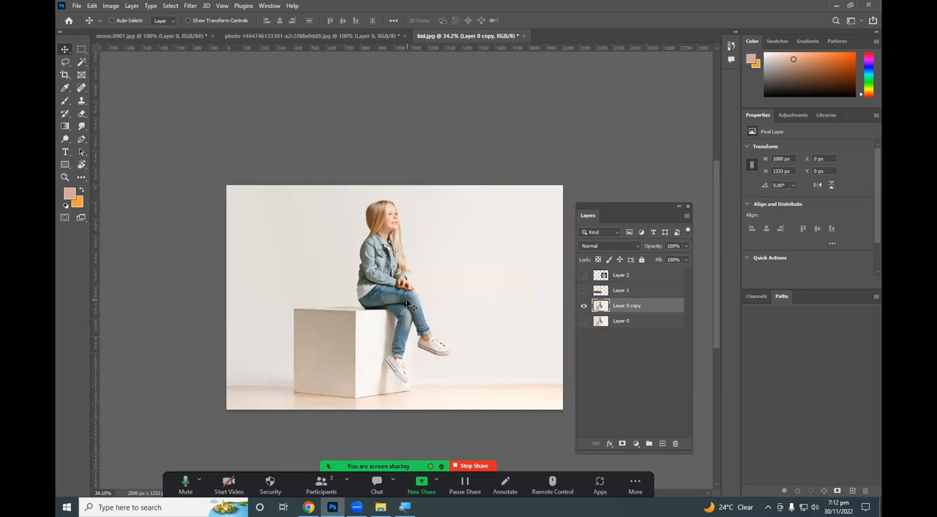
Check Layer 0 copy by switching its visibility off and on, and open the Image Size settings for the kid image.
left_click(111, 6)
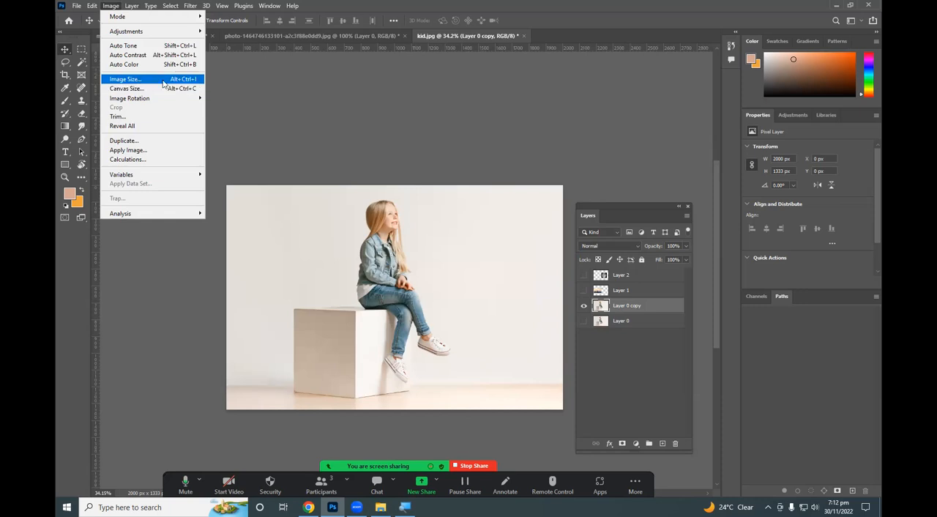
left_click(125, 79)
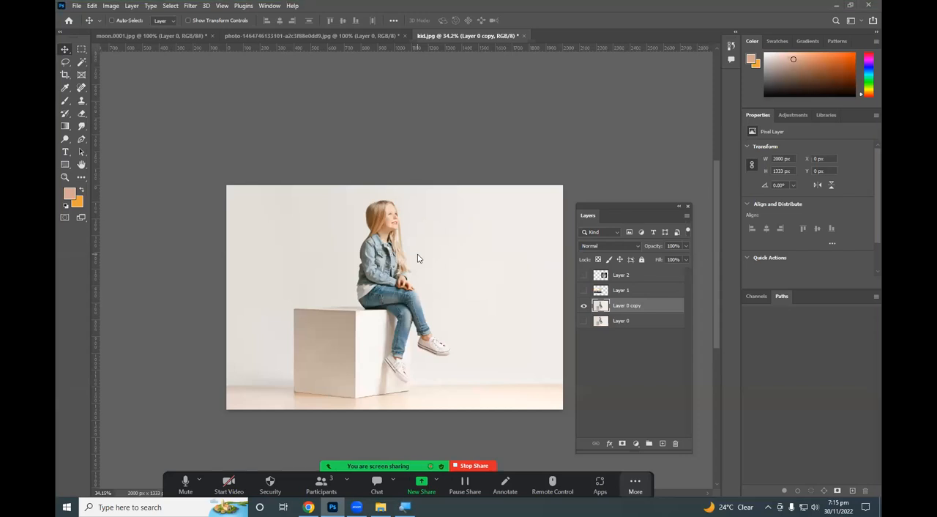
left_click(584, 306)
left_click(583, 305)
left_click(91, 6)
mouse_move(110, 6)
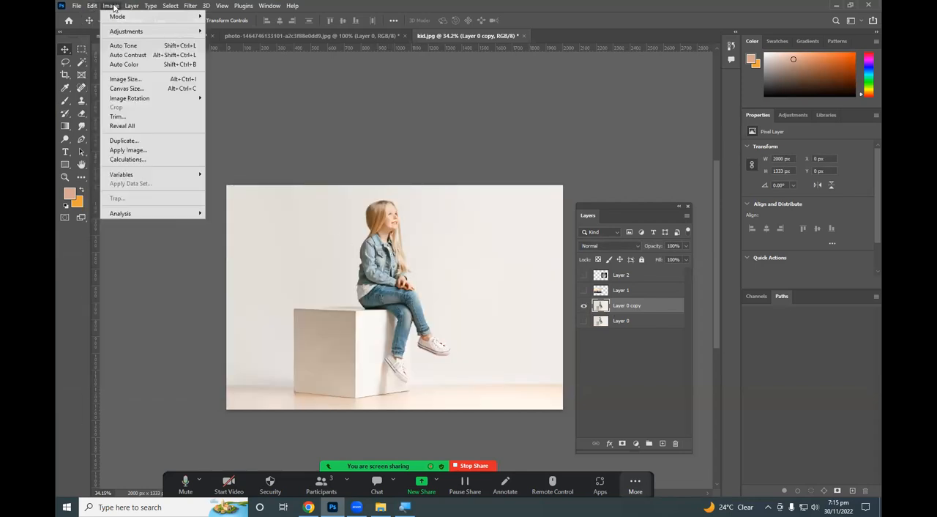
left_click(194, 80)
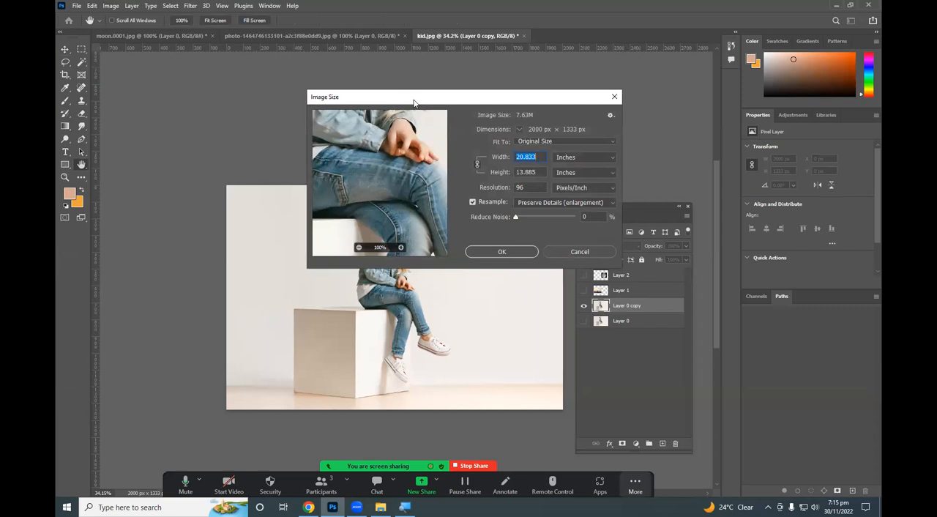
Reposition the Image Size dialog, and pan and zoom its preview to examine the girl.
left_click_drag(414, 103, 353, 170)
left_click_drag(352, 203, 355, 256)
left_click_drag(319, 194, 311, 233)
left_click(302, 314)
left_click(303, 314)
left_click(340, 313)
left_click(339, 313)
left_click(340, 313)
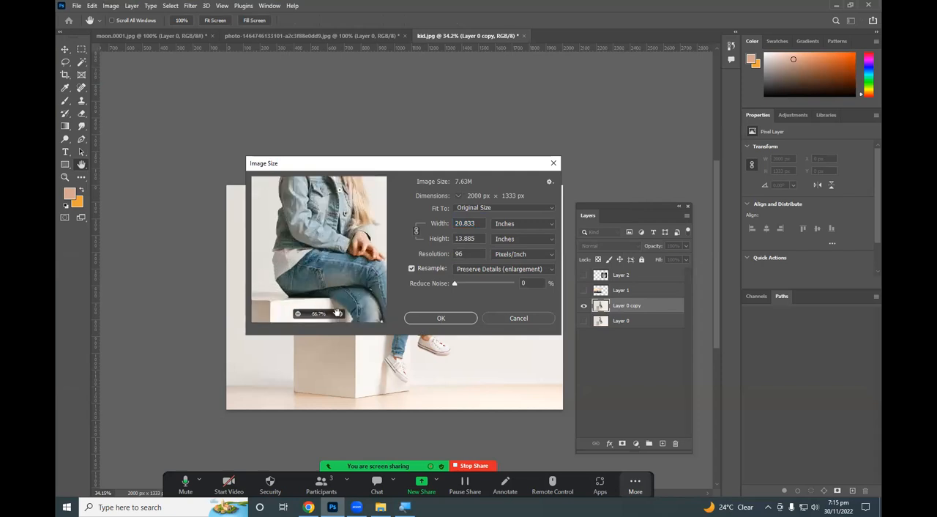
Resize the kid image to a width of 18 inches and apply the new image size.
left_click(298, 314)
left_click(297, 314)
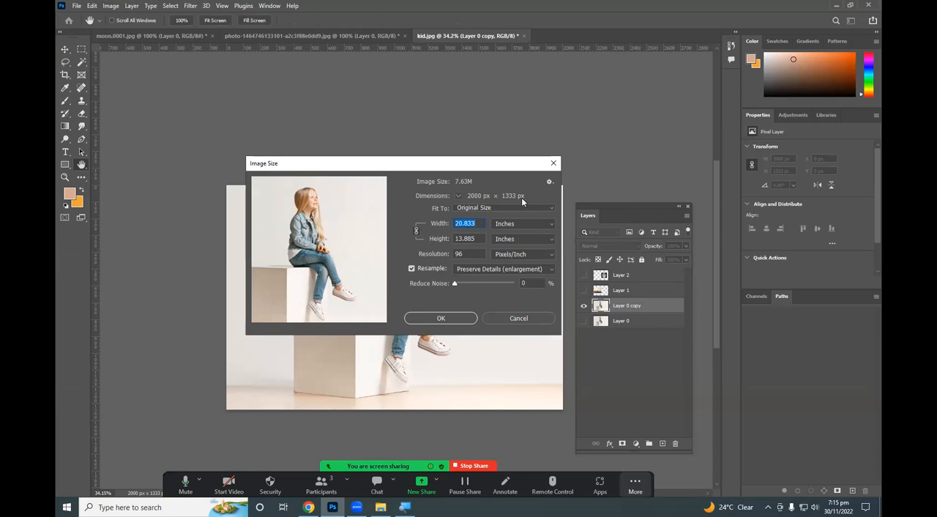
left_click(474, 223)
left_click_drag(476, 223, 401, 234)
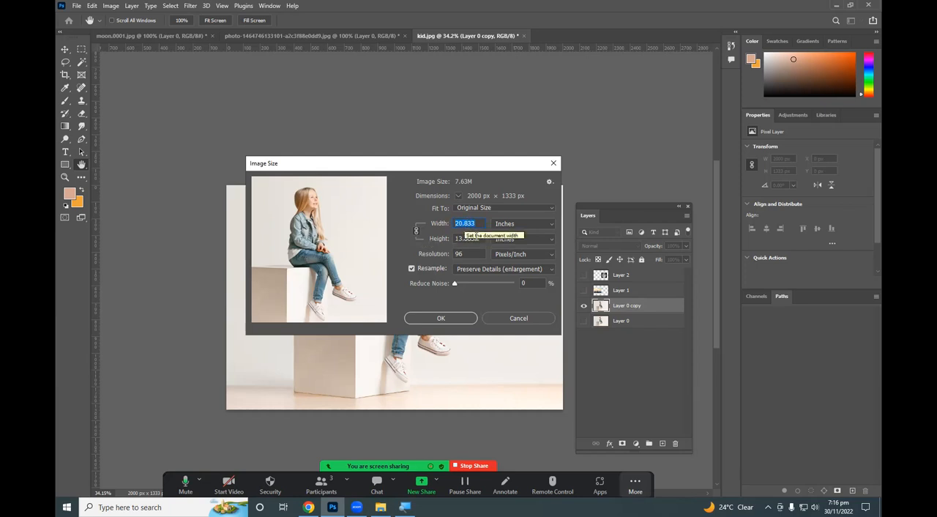
left_click_drag(475, 239, 451, 239)
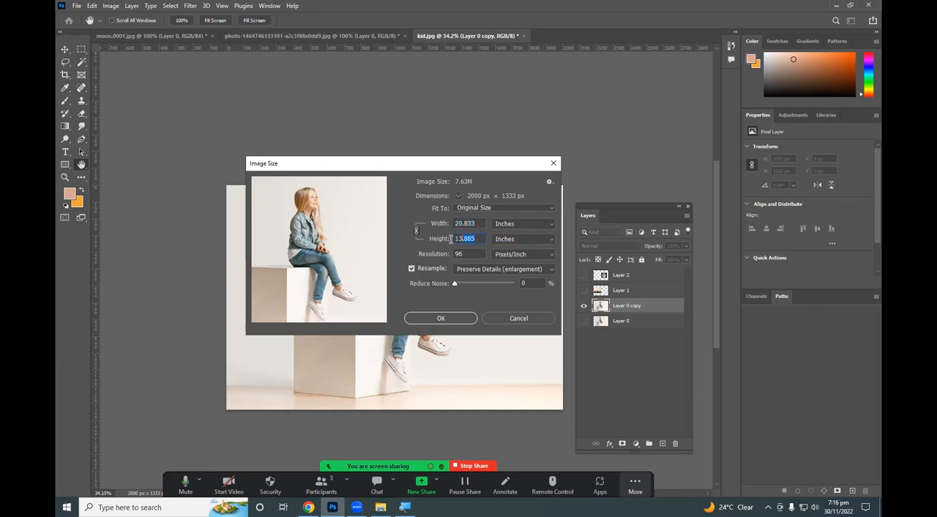
left_click(462, 221)
left_click(478, 223)
left_click_drag(459, 224, 444, 224)
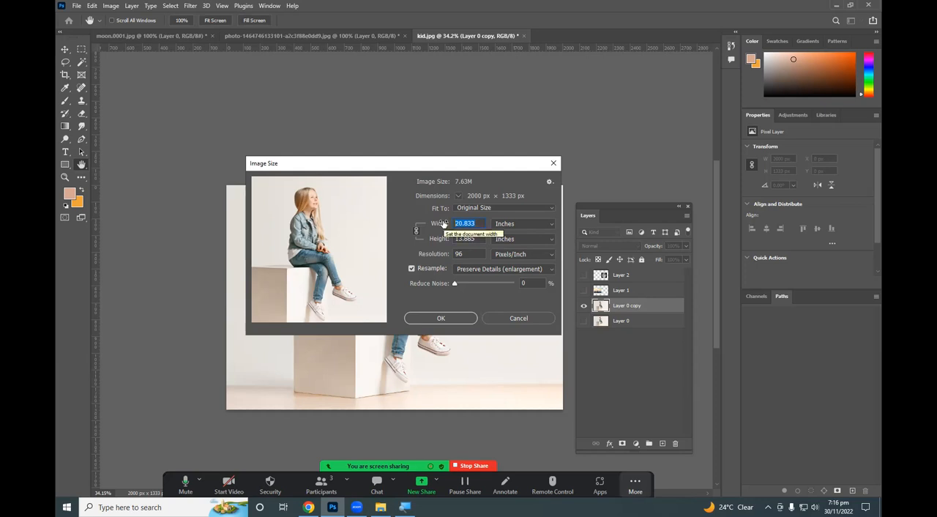
type("18")
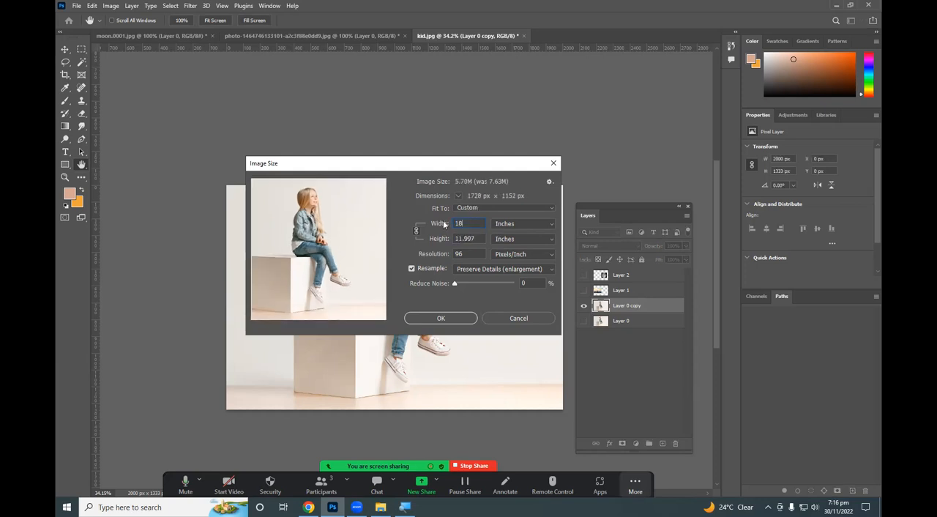
key("Return")
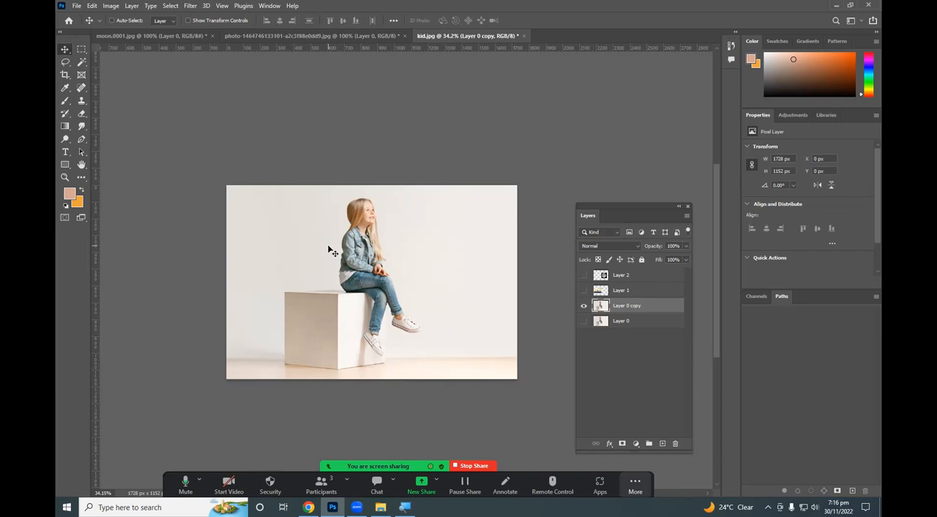
Examine the resized girl photo at different magnifications, including a close-up of her face and hair.
scroll(325, 278, "up", 5)
scroll(324, 279, "down", 3)
scroll(326, 282, "up", 2)
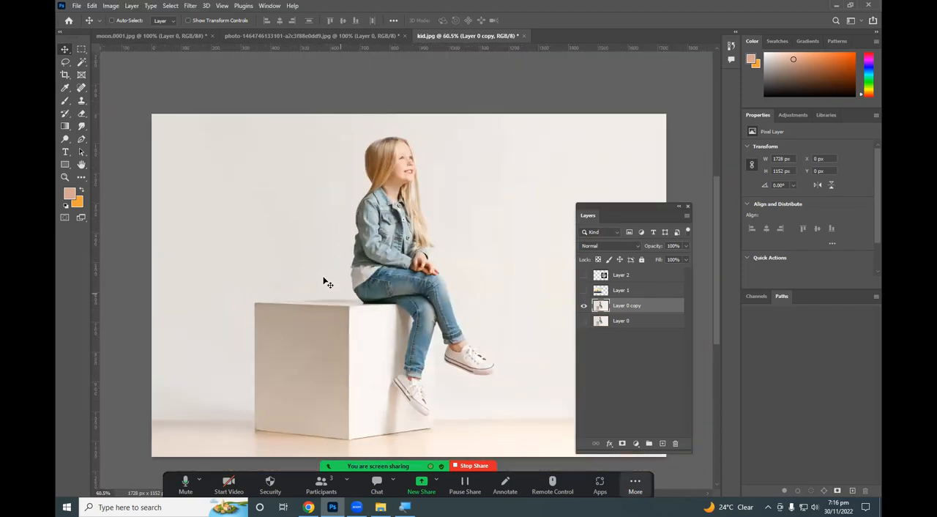
scroll(327, 281, "down", 1)
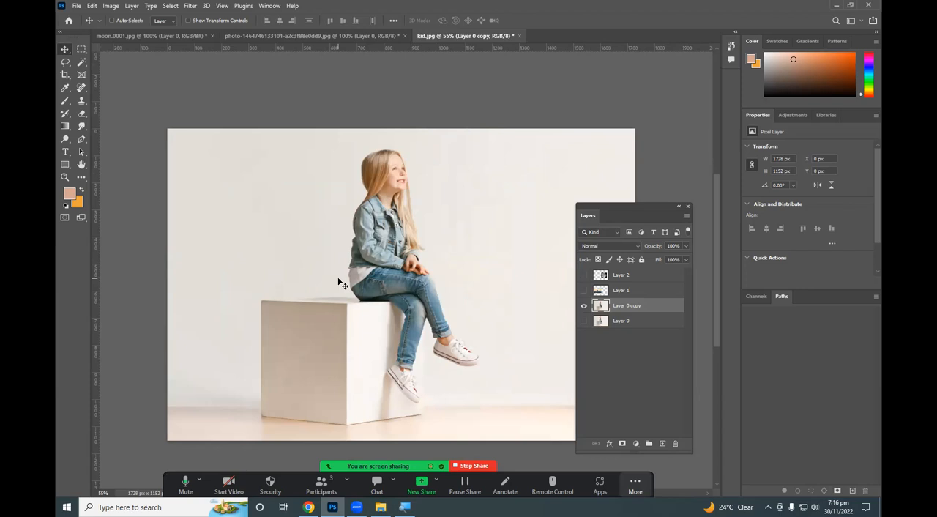
scroll(418, 203, "up", 2)
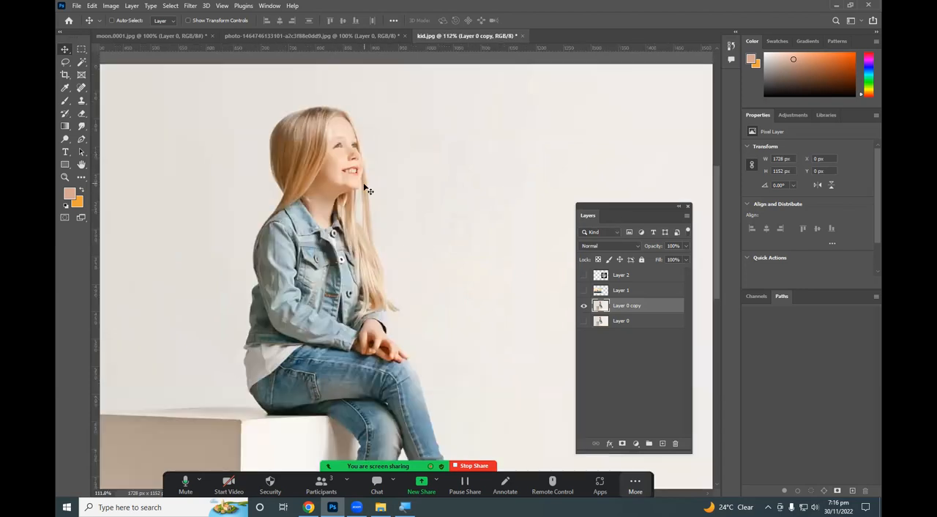
scroll(364, 188, "up", 3)
scroll(344, 182, "down", 5)
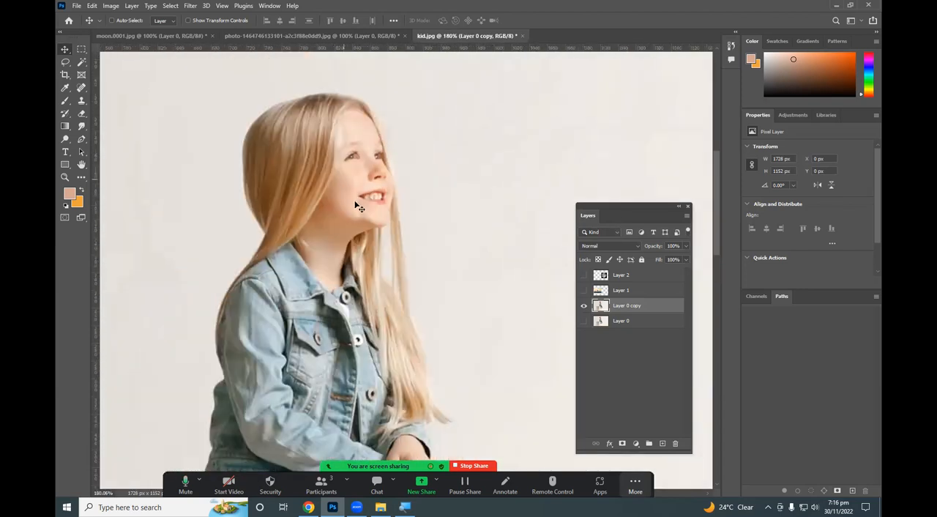
scroll(356, 202, "down", 2)
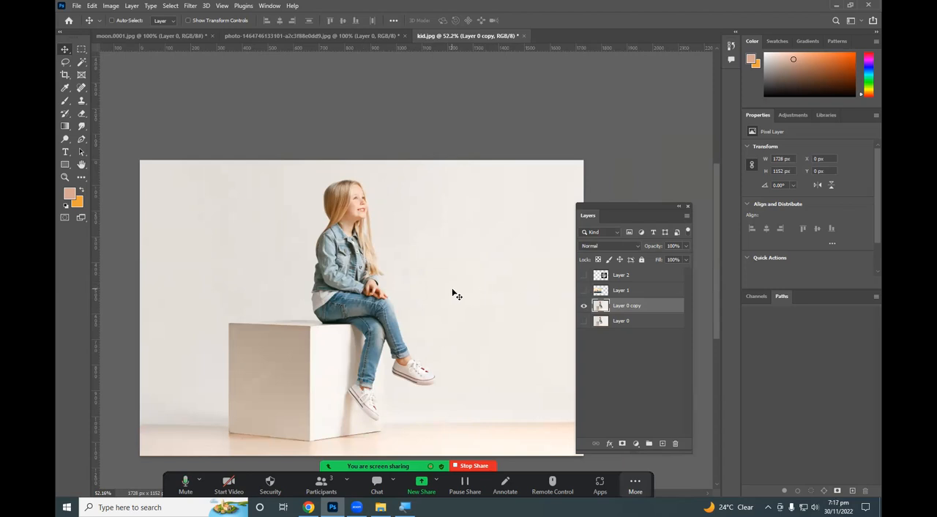
Show the mountain photo on Layer 1 and compare it with its original document, returning to kid.jpg.
left_click(584, 291)
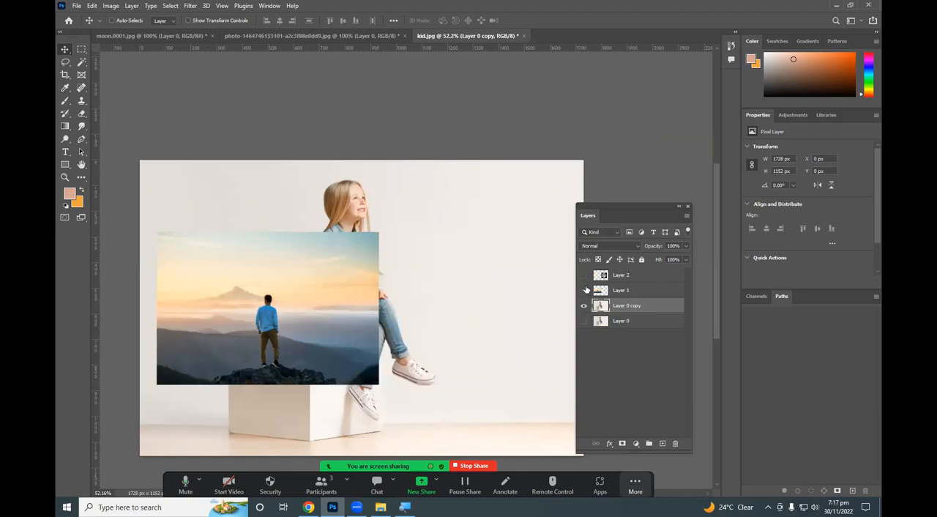
left_click(584, 291)
left_click(583, 290)
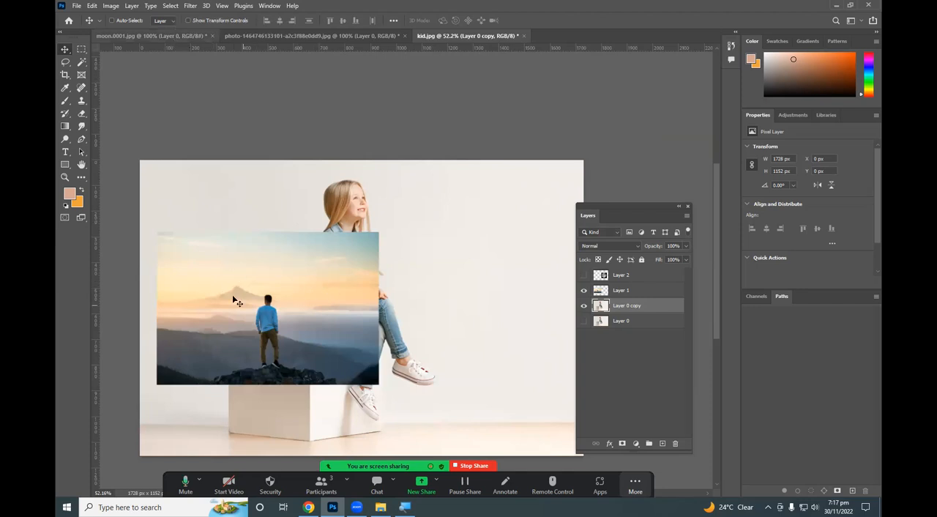
left_click(267, 35)
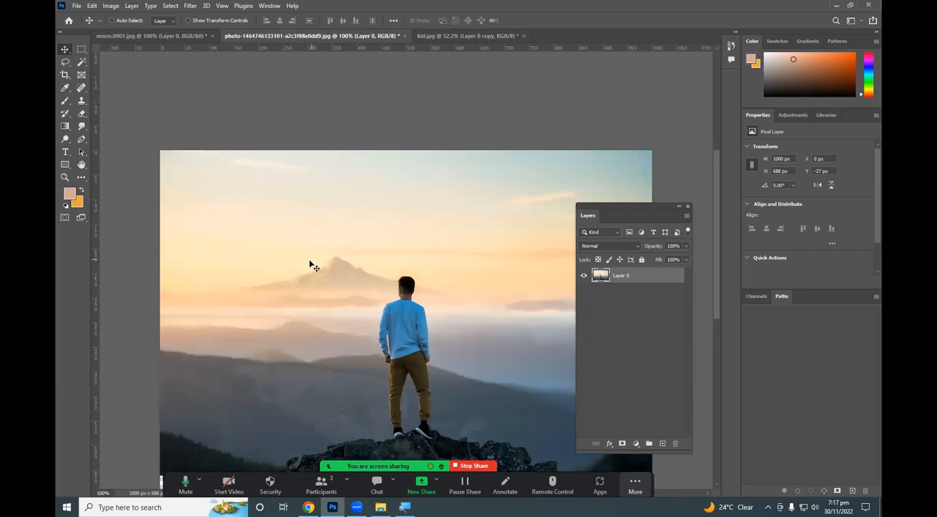
left_click(466, 34)
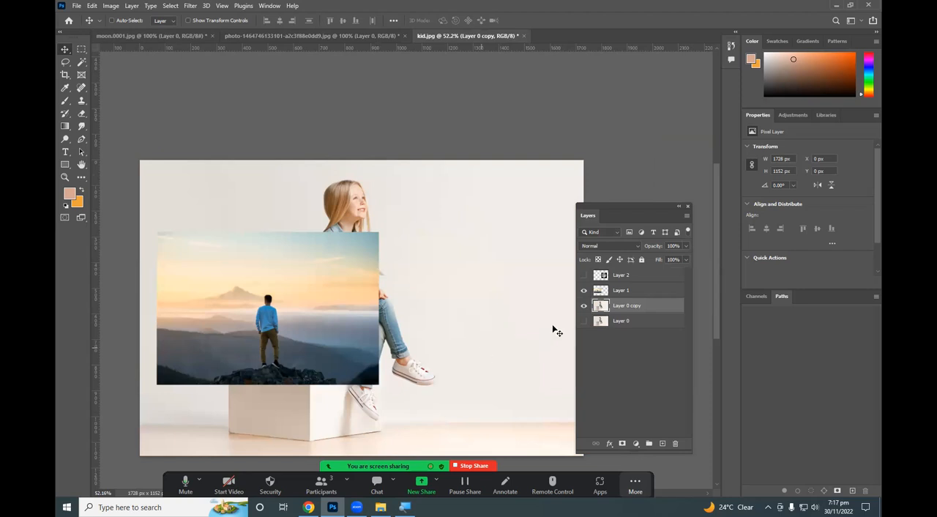
Check Layer 1 and the moon on Layer 2, hide both layers, and make Layer 0 copy active.
left_click(611, 293)
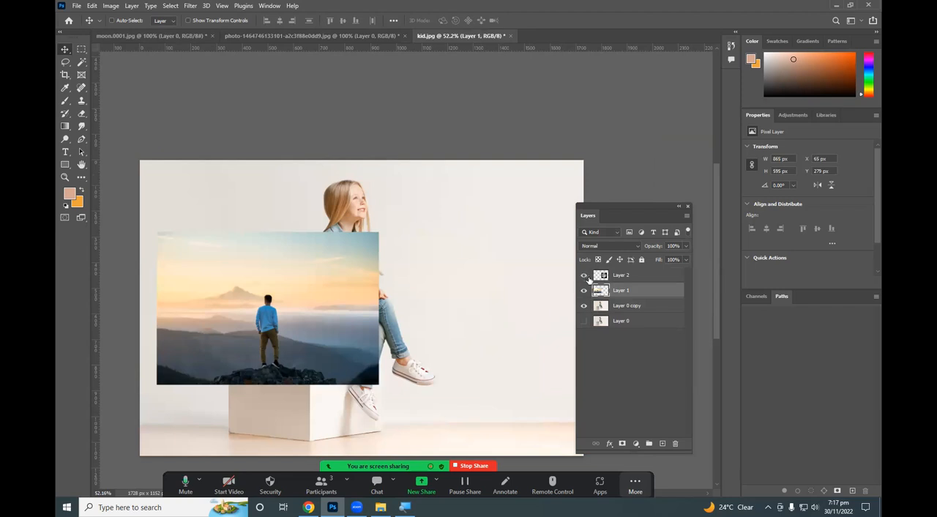
left_click(584, 275)
left_click(611, 275)
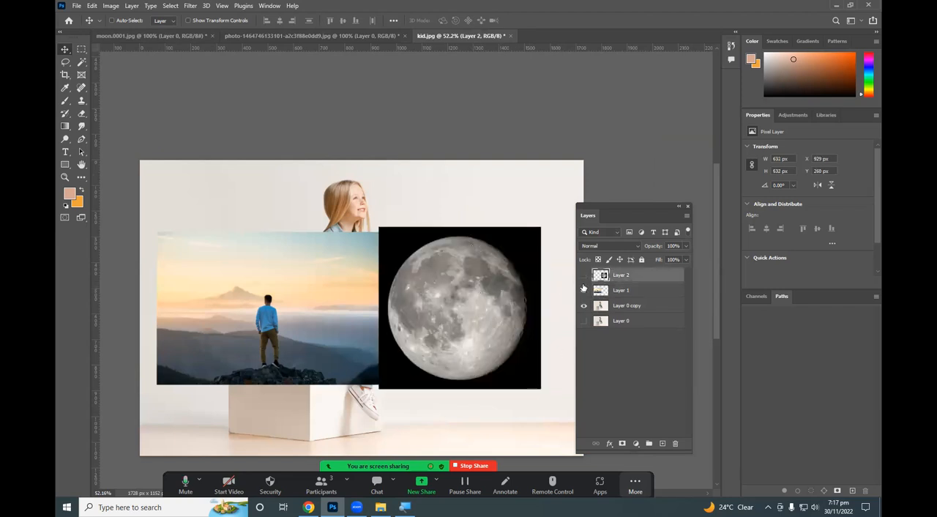
left_click_drag(583, 275, 584, 291)
left_click(611, 308)
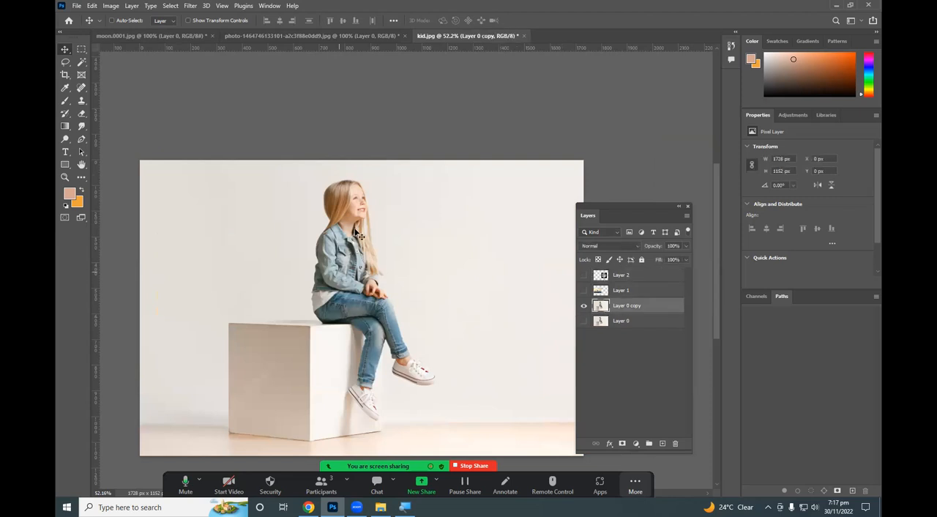
Extend the canvas upward with the Crop tool to about 1728 × 2385 px, adding empty space above the girl photo.
scroll(356, 181, "down", 4)
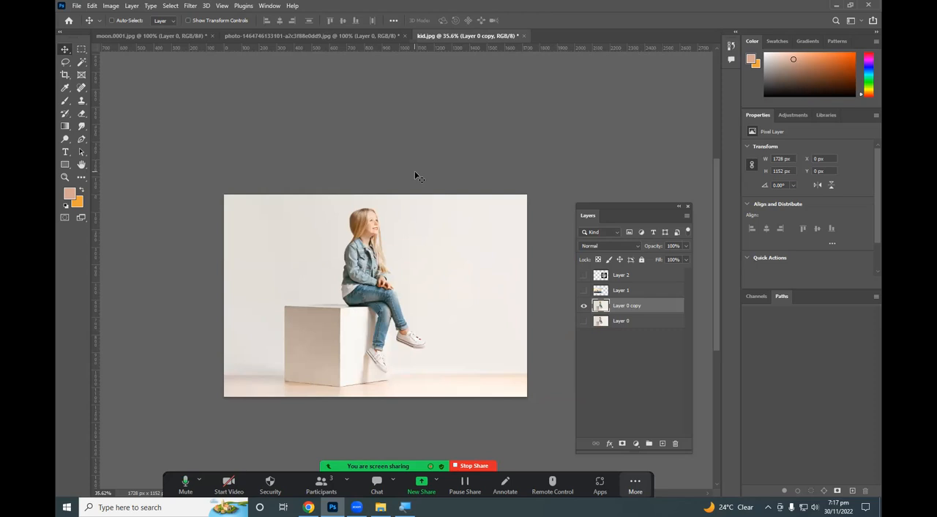
key("c")
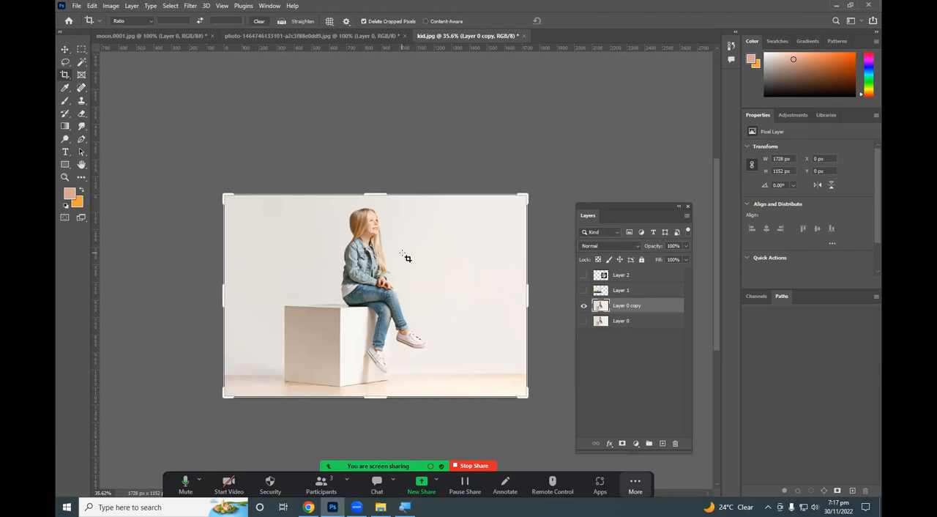
left_click_drag(371, 195, 383, 126)
left_click_drag(385, 106, 389, 90)
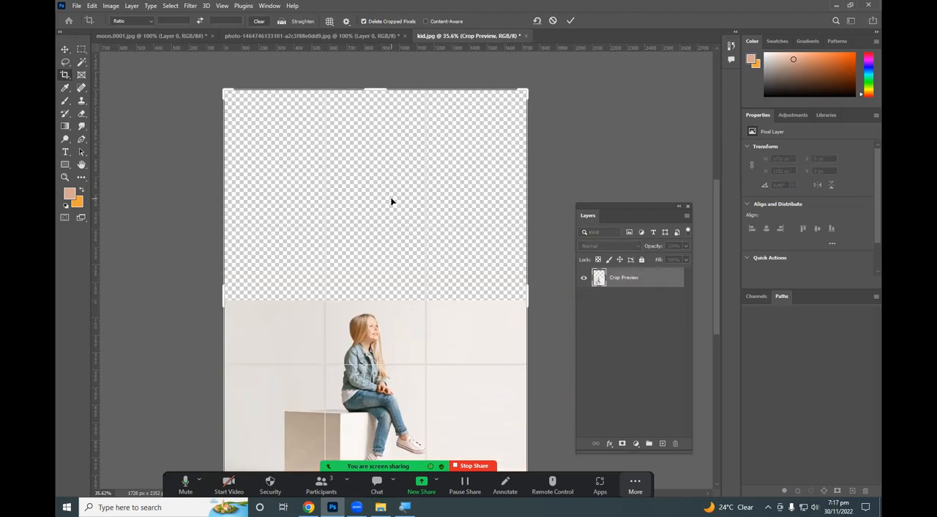
mouse_move(380, 87)
left_mouse_down()
mouse_move(382, 74)
mouse_move(389, 86)
left_mouse_up()
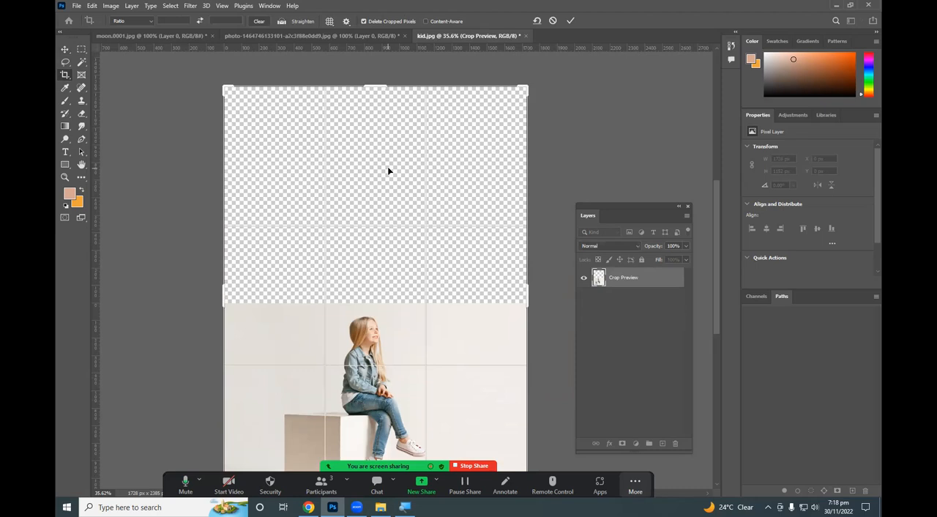
key("Return")
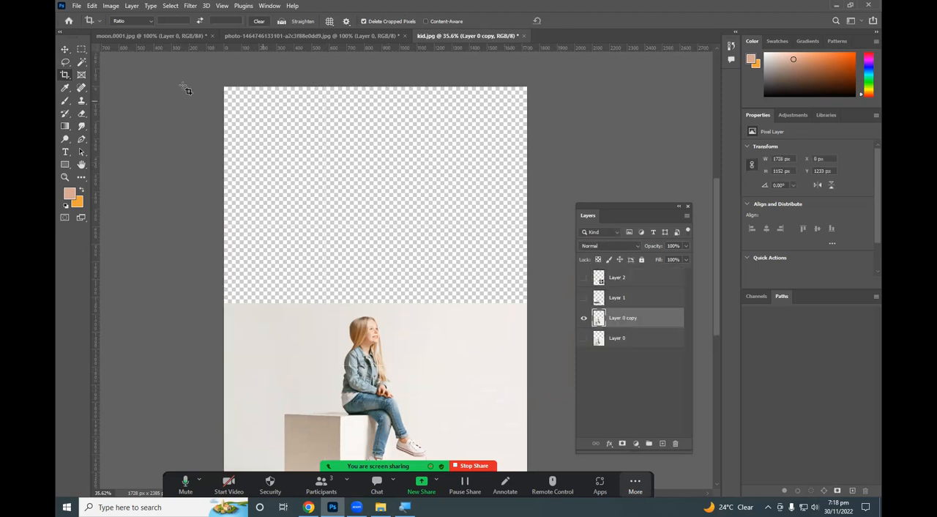
Try to widen the canvas on both sides of the girl photo with the Crop tool.
left_click(65, 75)
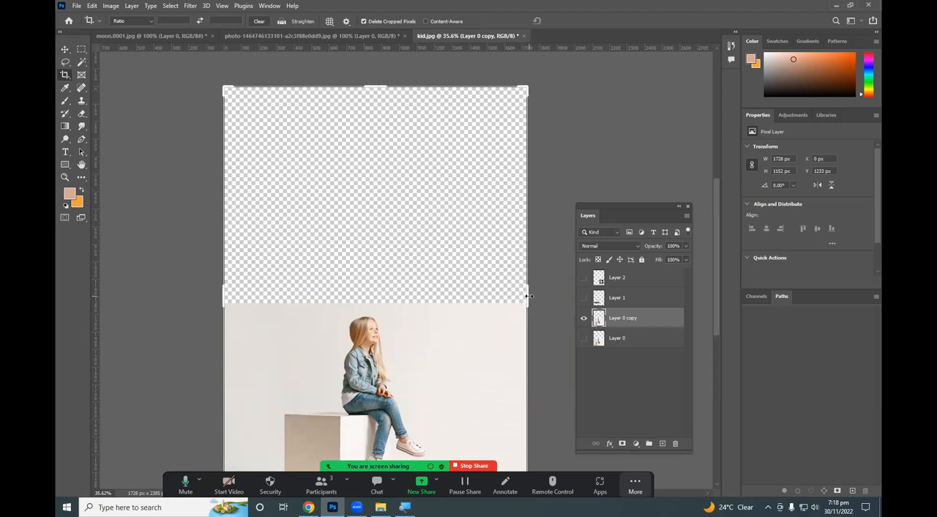
left_click_drag(529, 295, 547, 300)
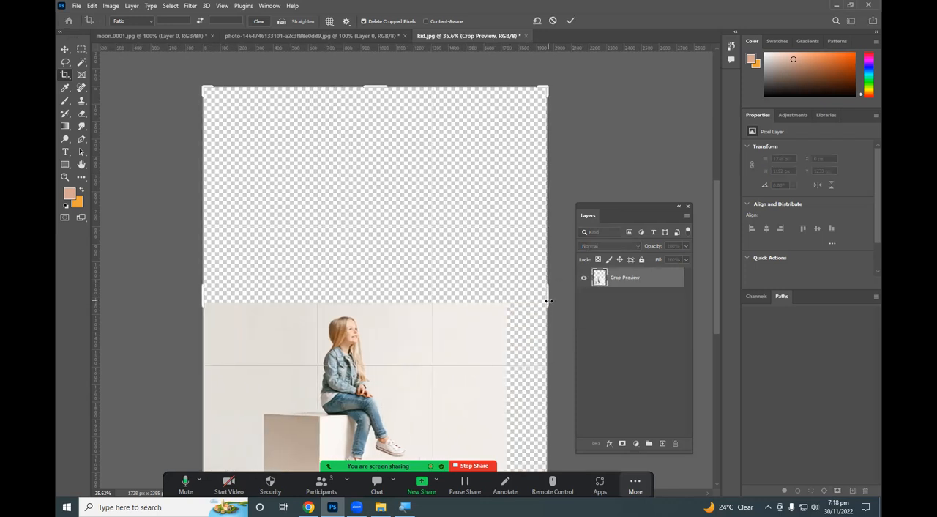
key("ctrl+z")
Trim the empty area above the girl photo, cropping the canvas to about 1728 × 2261 px.
mouse_move(380, 102)
left_mouse_down()
mouse_move(381, 112)
mouse_move(387, 78)
mouse_move(385, 88)
left_mouse_up()
key("Return")
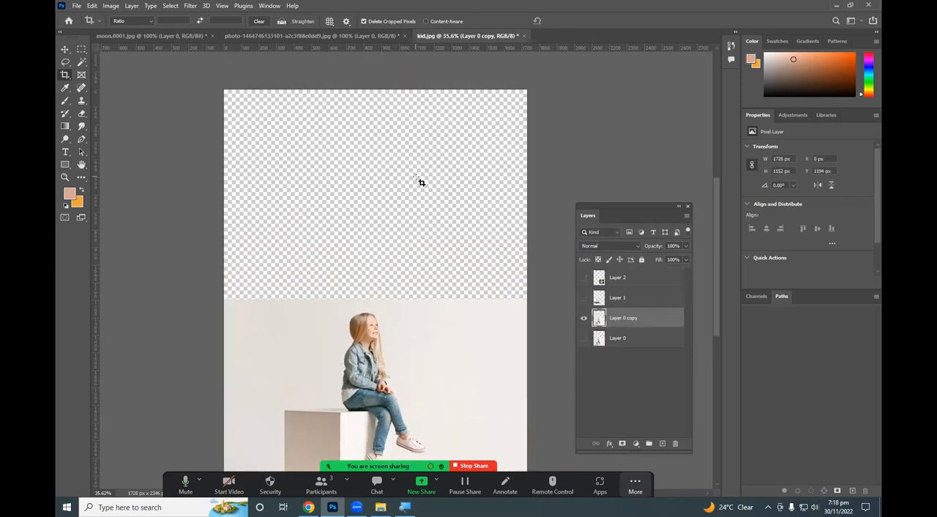
scroll(418, 192, "down", 3)
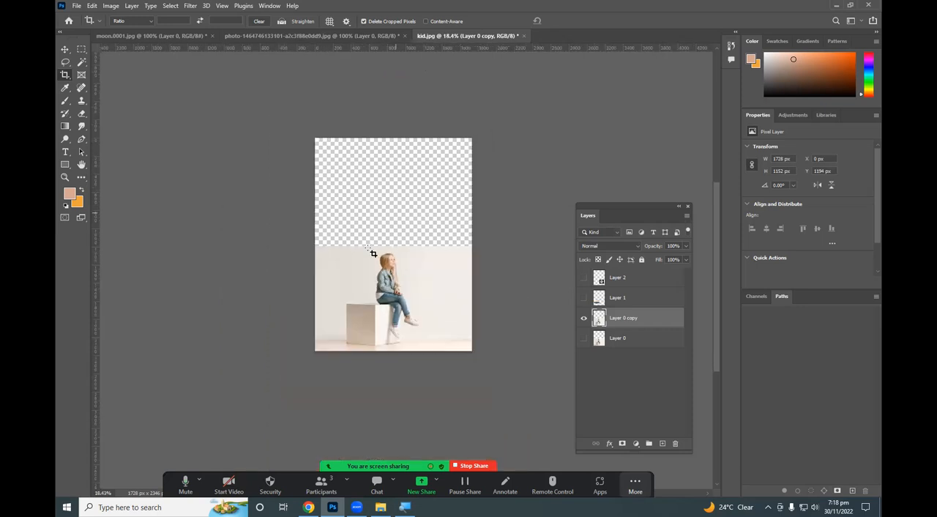
left_click_drag(313, 150, 516, 366)
key("Return")
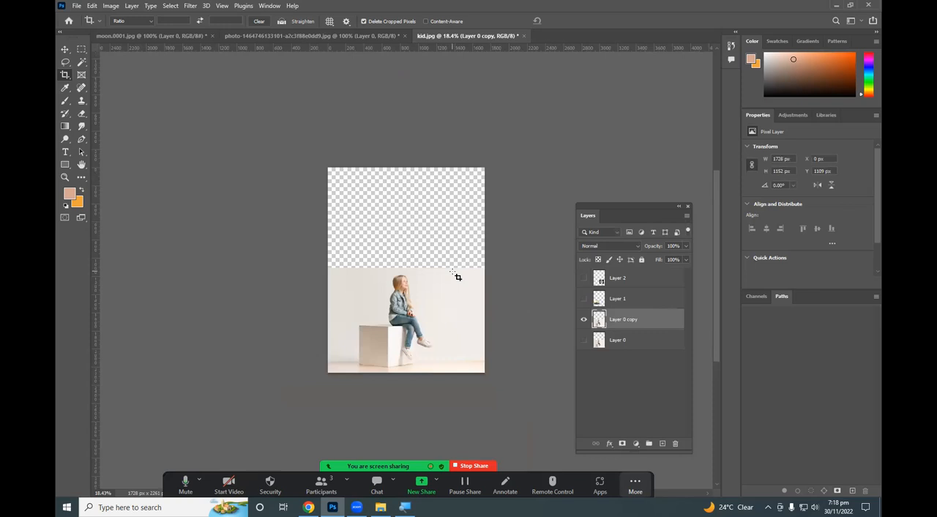
Extend the canvas upward slightly with the Crop tool, leaving about 1172 px of empty space above the girl photo.
left_click(357, 190)
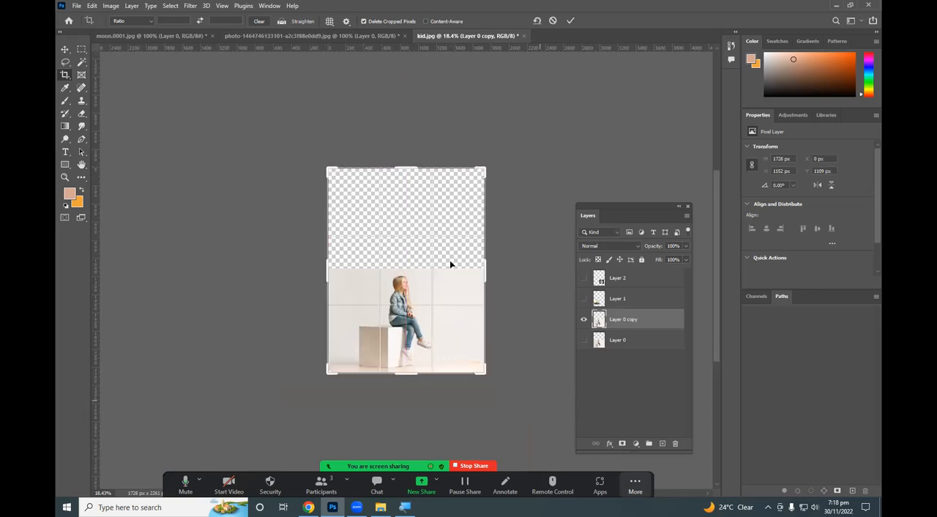
left_click(64, 49)
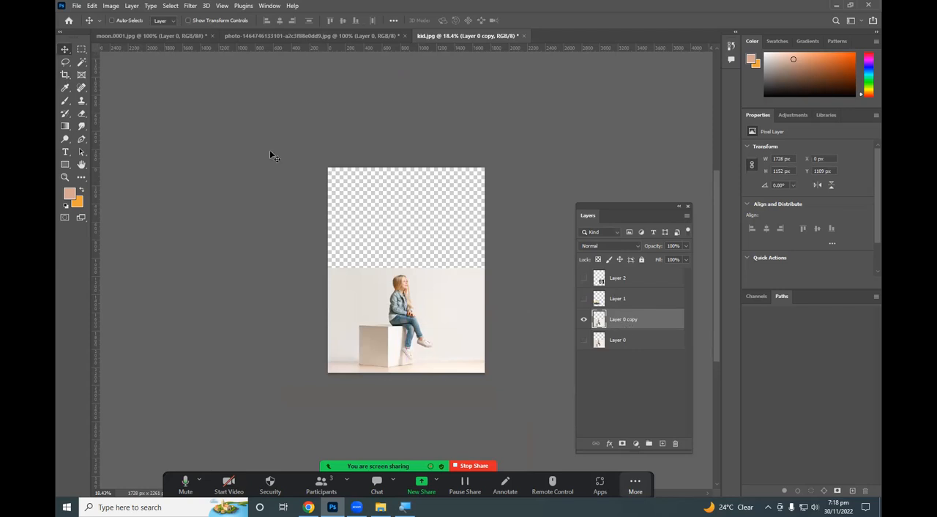
left_click(66, 76)
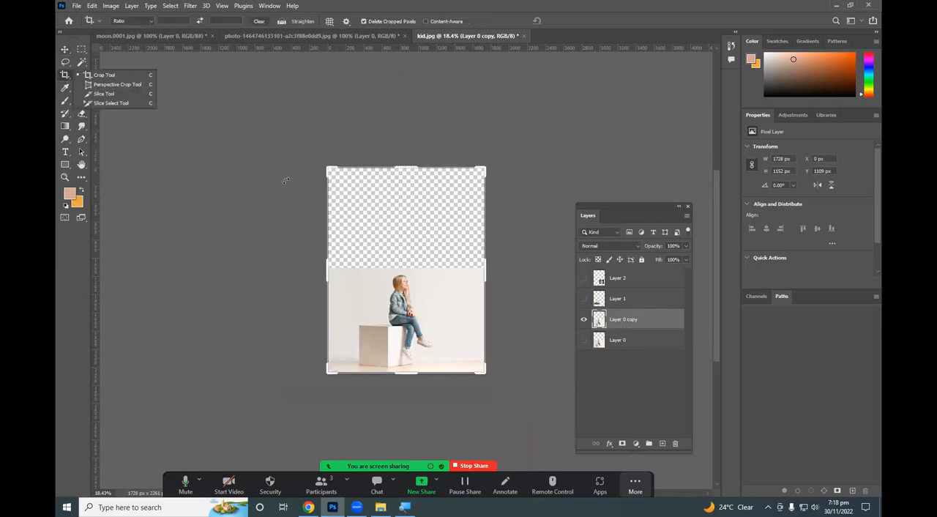
left_click(127, 75)
scroll(407, 170, "up", 3)
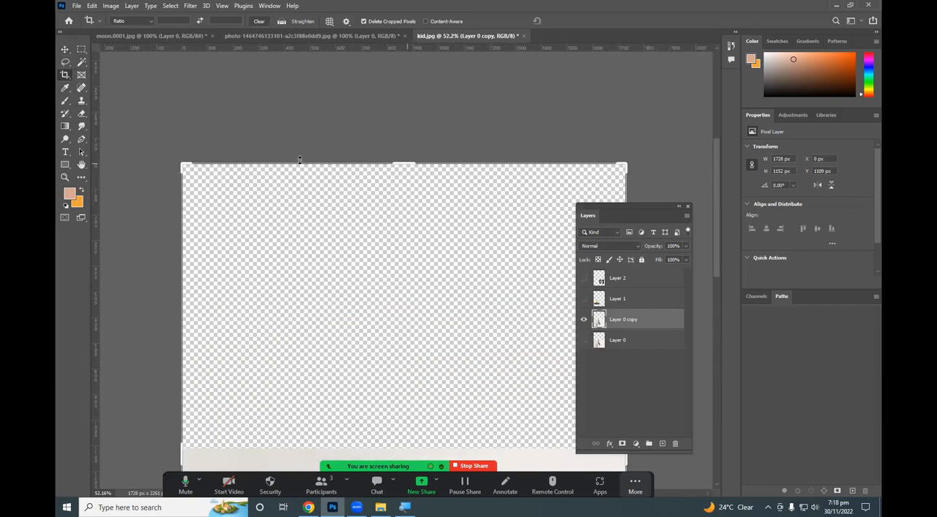
scroll(189, 212, "down", 2)
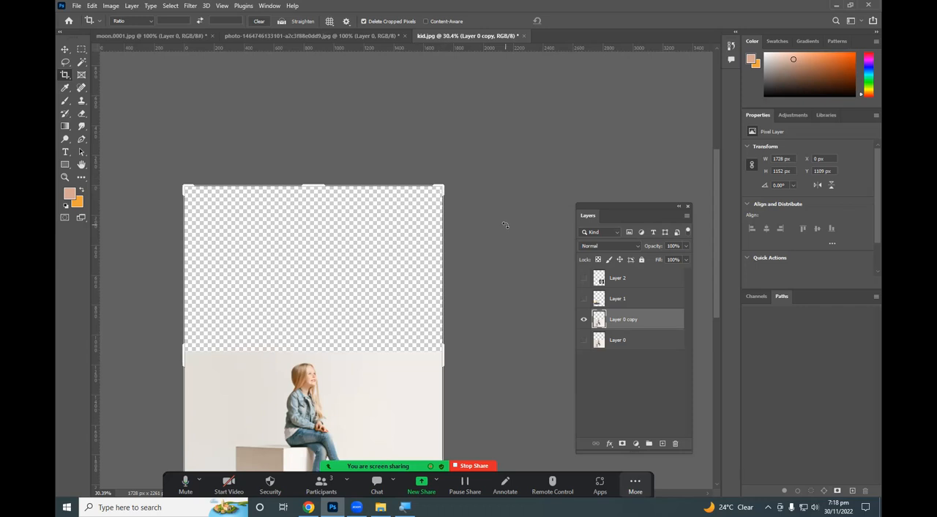
mouse_move(442, 198)
left_mouse_down()
mouse_move(443, 189)
mouse_move(575, 171)
mouse_move(400, 200)
mouse_move(445, 119)
mouse_move(510, 295)
mouse_move(485, 218)
mouse_move(443, 181)
left_mouse_up()
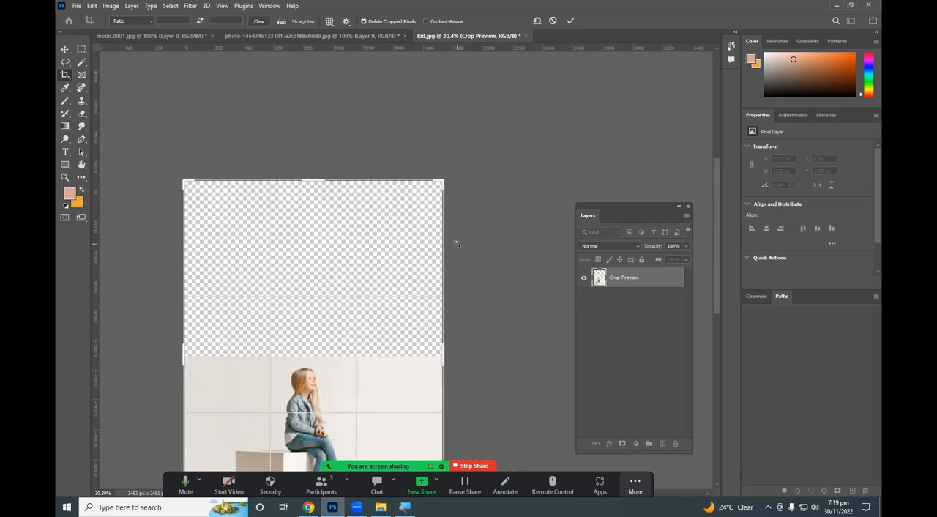
key("Return")
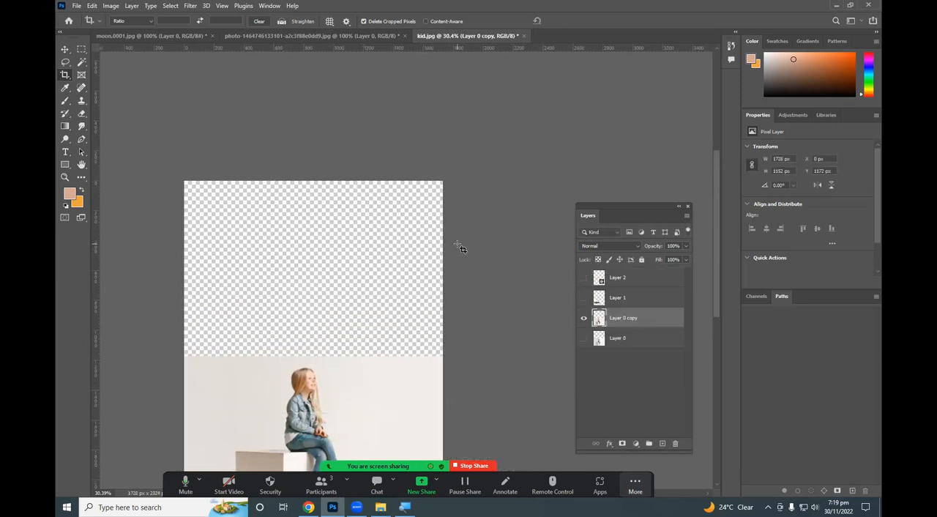
scroll(405, 372, "down", 2)
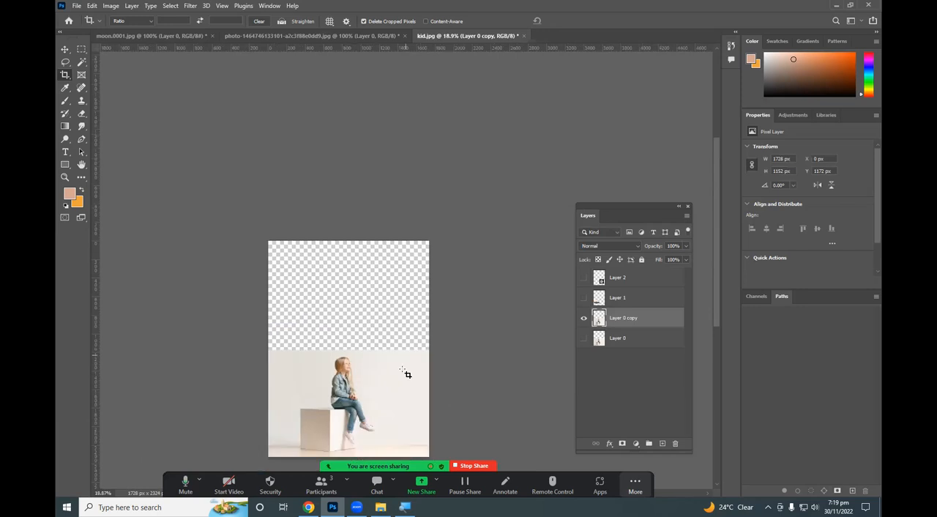
left_click_drag(342, 377, 377, 299)
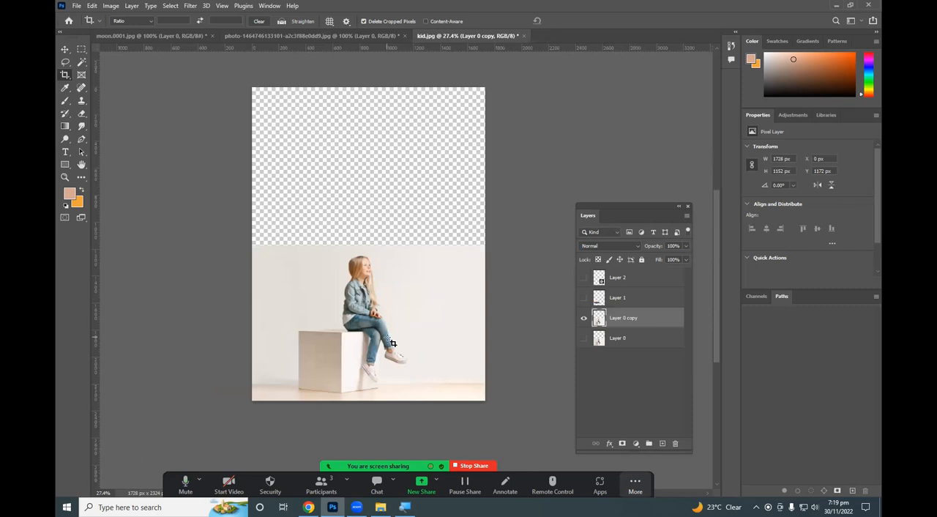
scroll(393, 343, "up", 5)
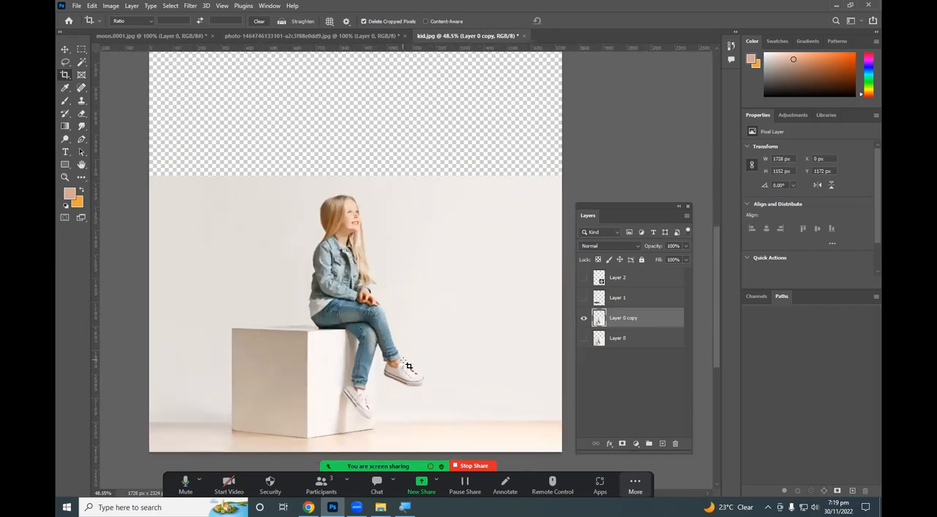
scroll(405, 350, "down", 3)
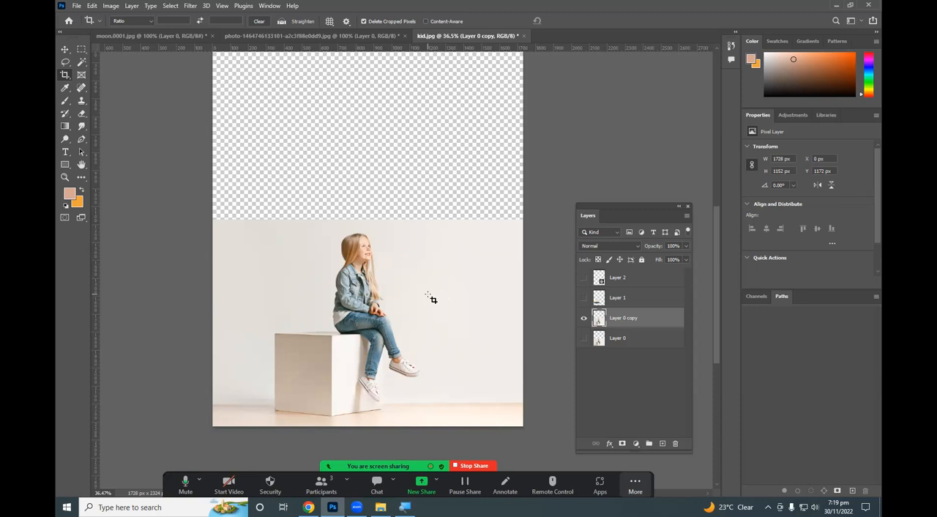
scroll(430, 298, "down", 2)
scroll(410, 249, "up", 2)
scroll(410, 254, "down", 1)
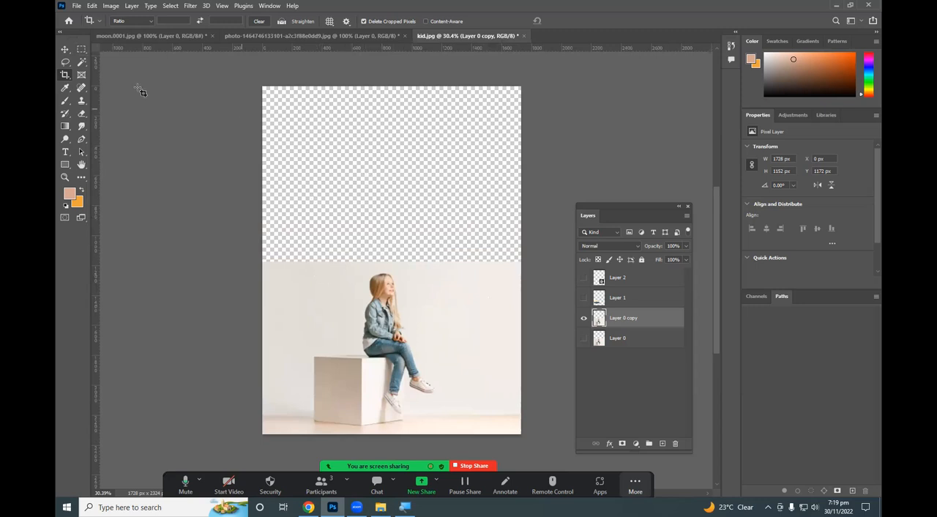
Select the empty transparent area above the girl photo with the Magic Wand, and clear the selection.
left_click(82, 68)
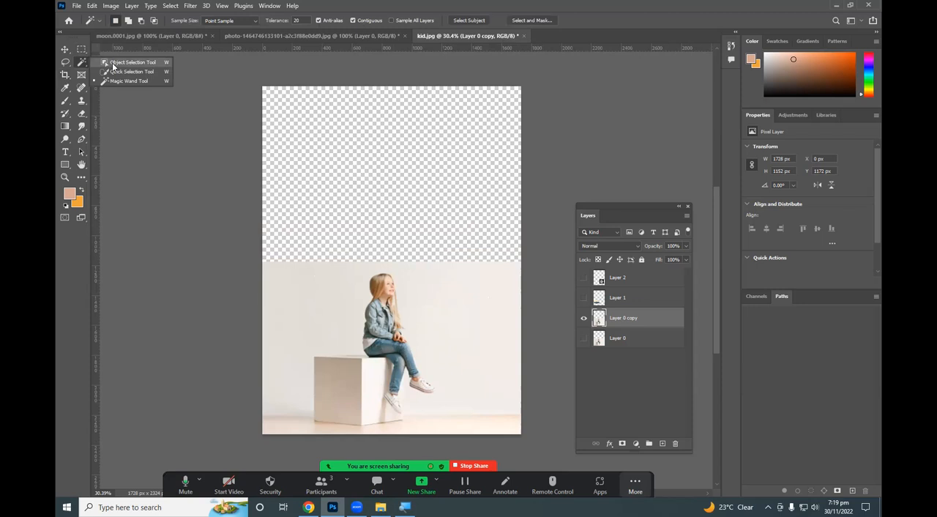
left_click(123, 82)
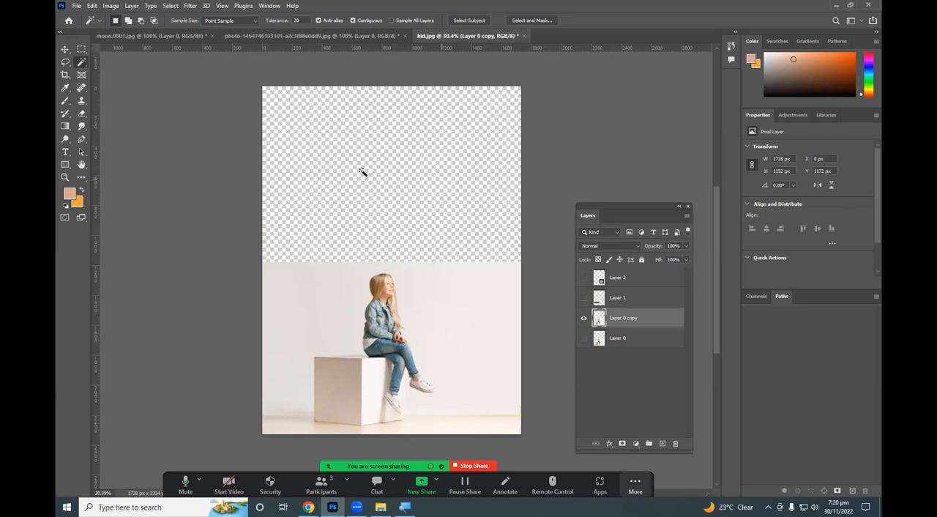
right_click(83, 64)
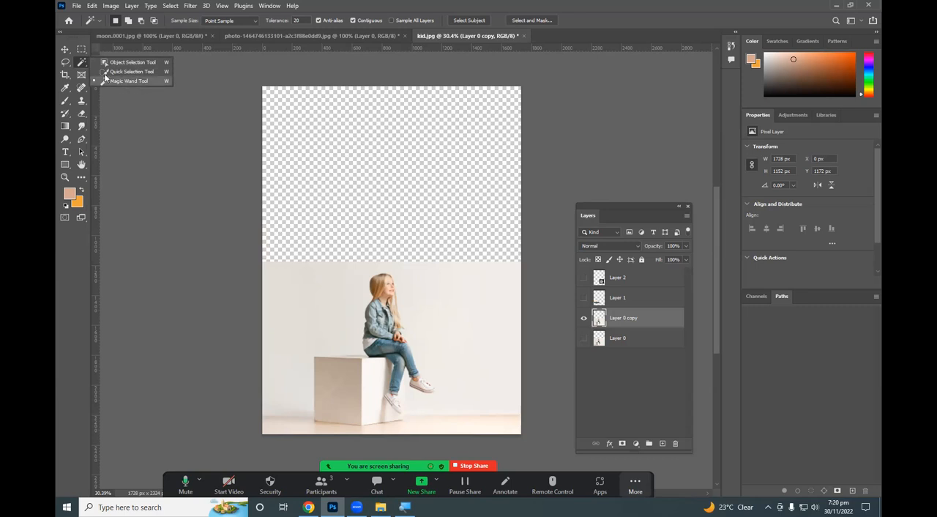
left_click(83, 64)
right_click(83, 64)
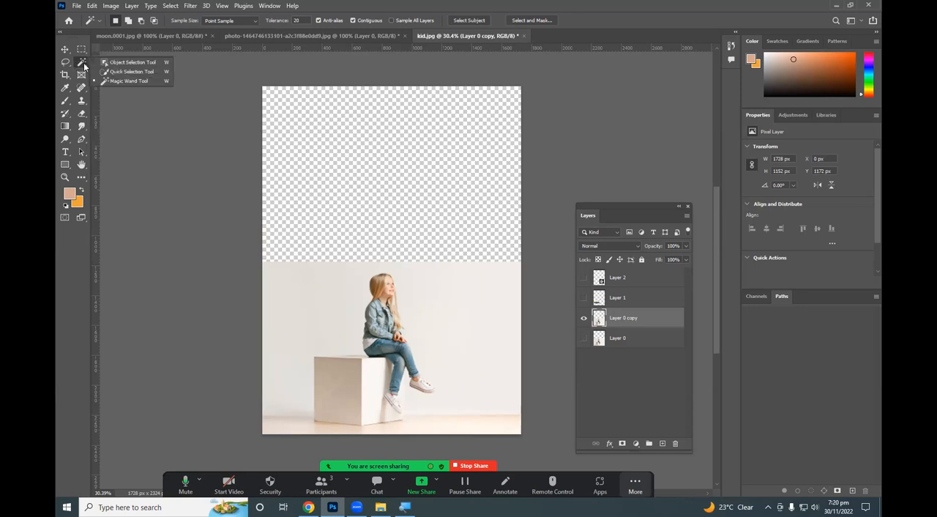
left_click(132, 81)
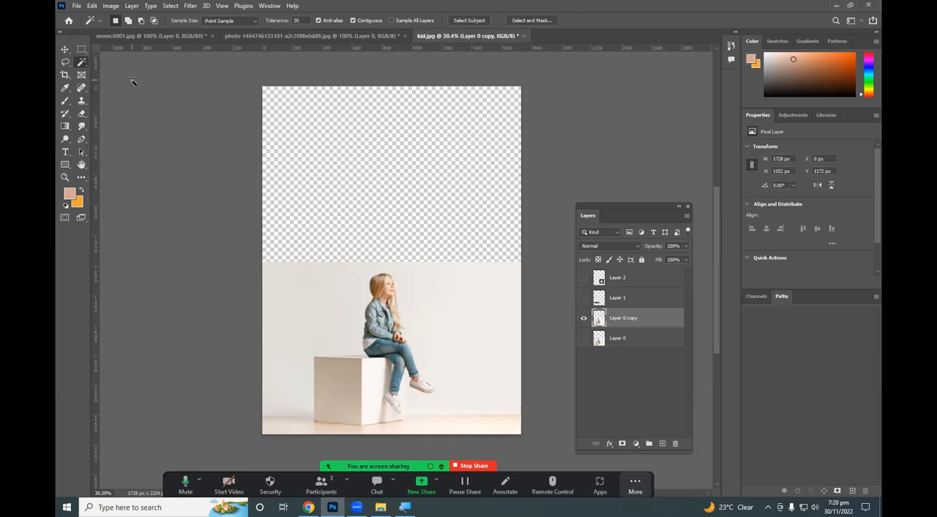
left_click(356, 134)
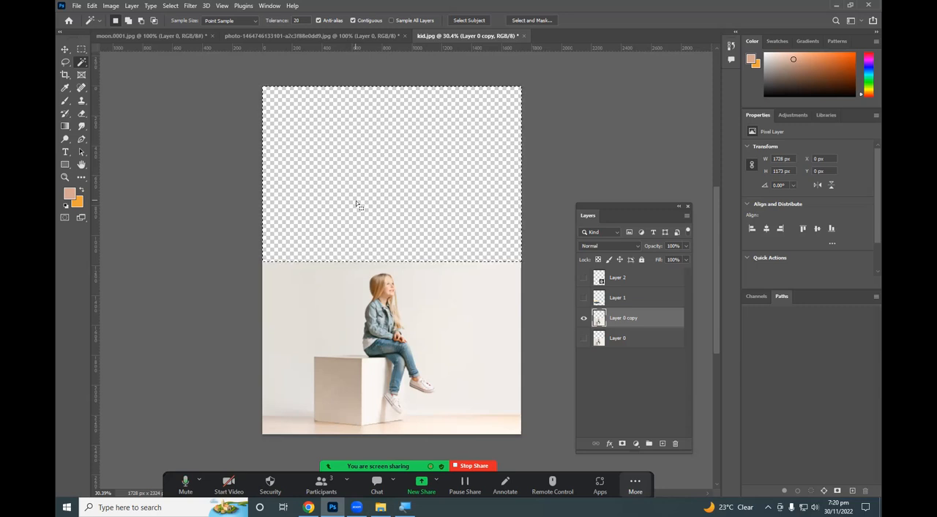
key("ctrl+d")
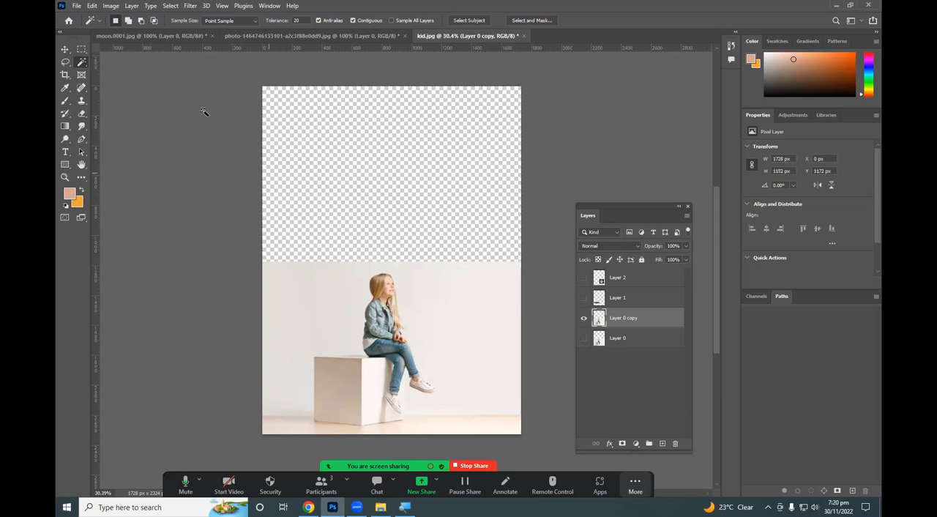
Select the transparent area with the Rectangular Marquee, about 1728 × 1172 px, and deselect it.
left_click(80, 51)
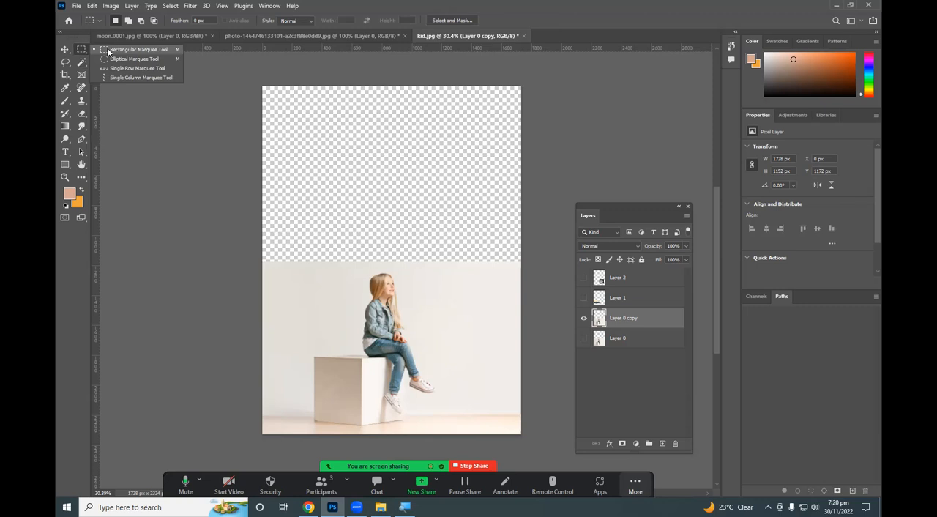
left_click(107, 49)
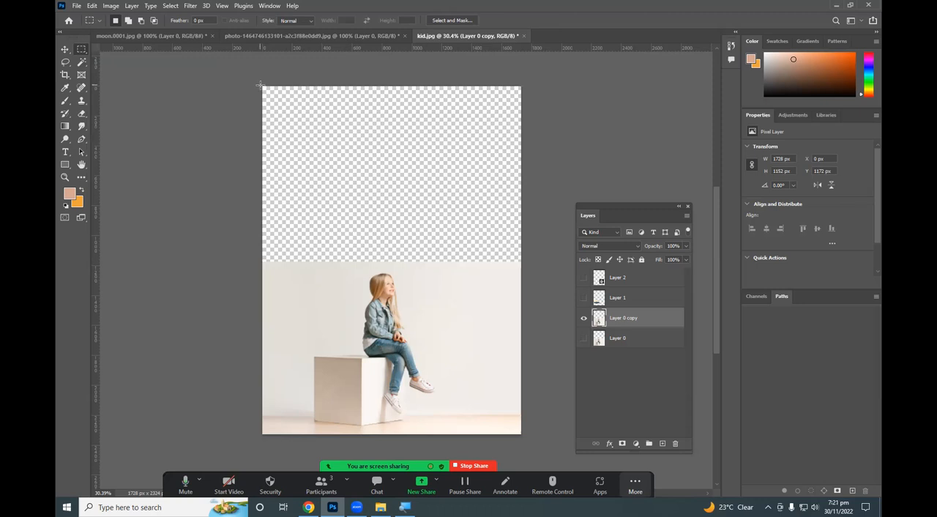
left_click_drag(298, 123, 528, 259)
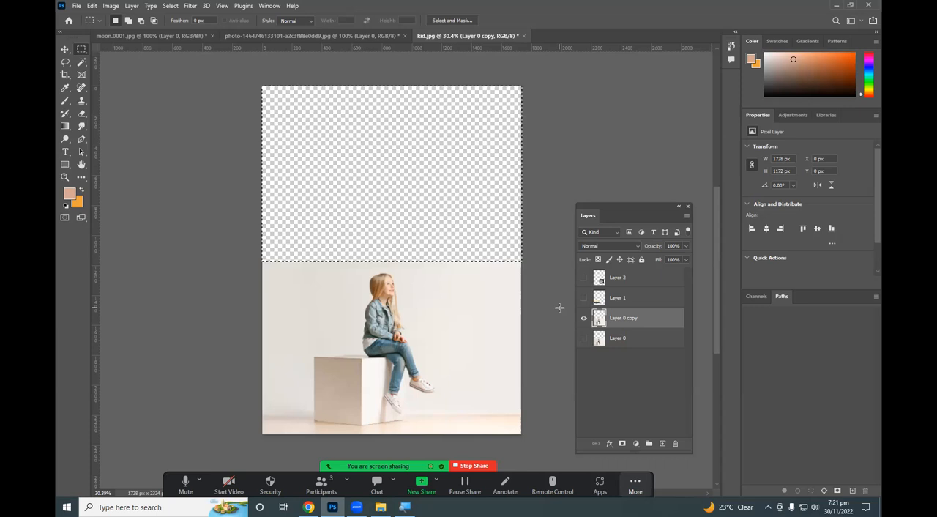
key("ctrl+d")
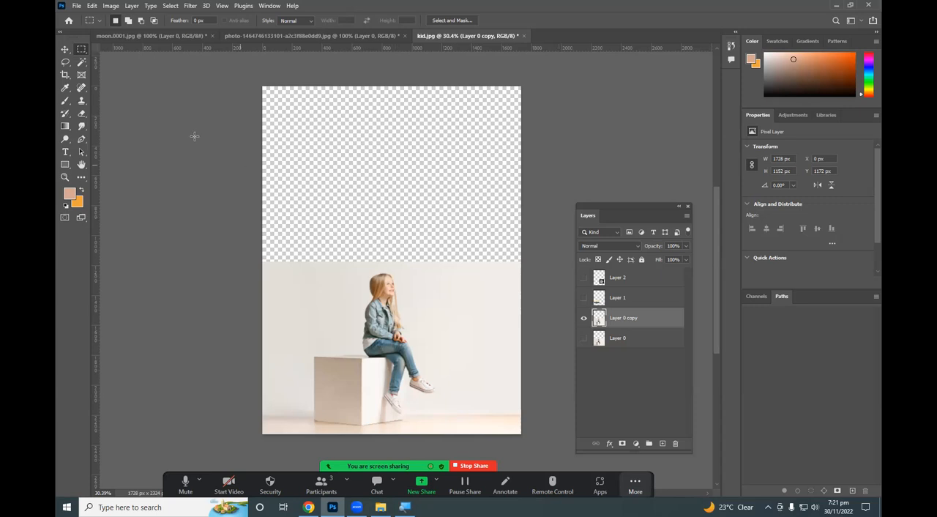
right_click(83, 47)
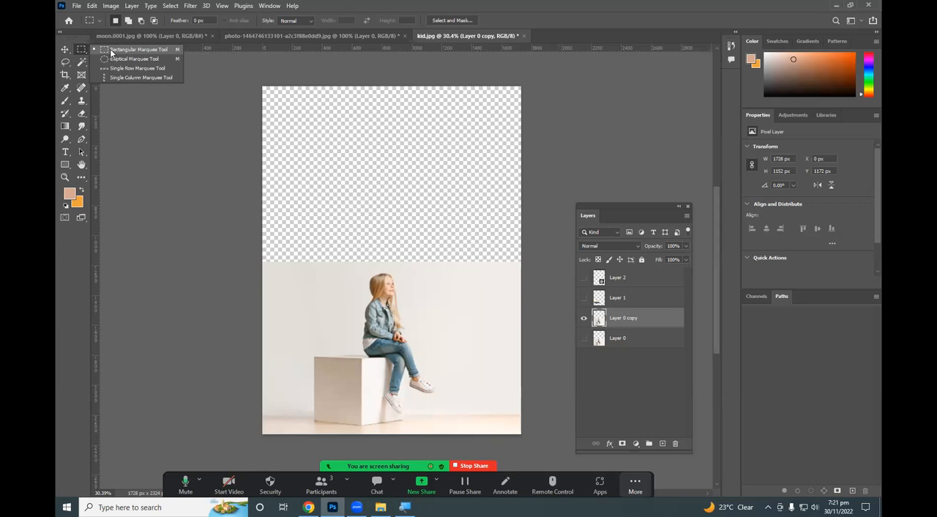
left_click(111, 51)
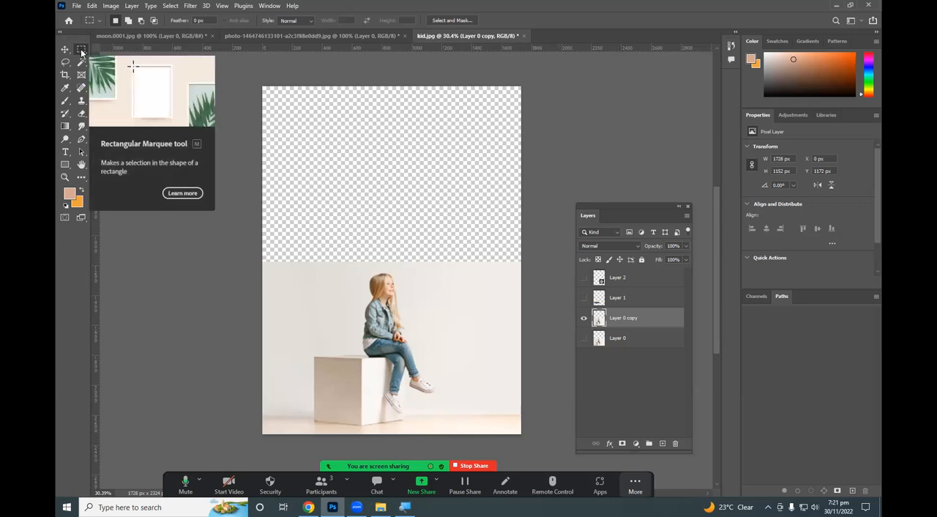
right_click(81, 49)
left_click(133, 59)
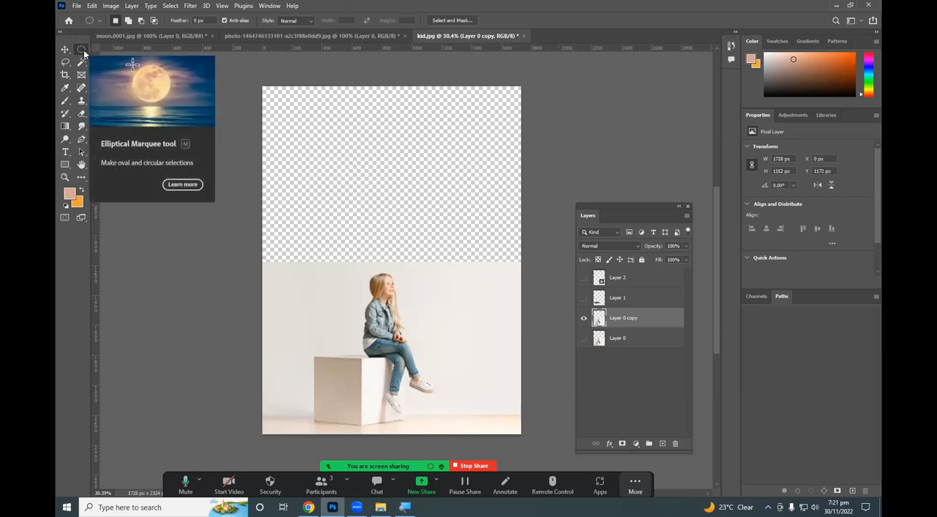
left_click(83, 49)
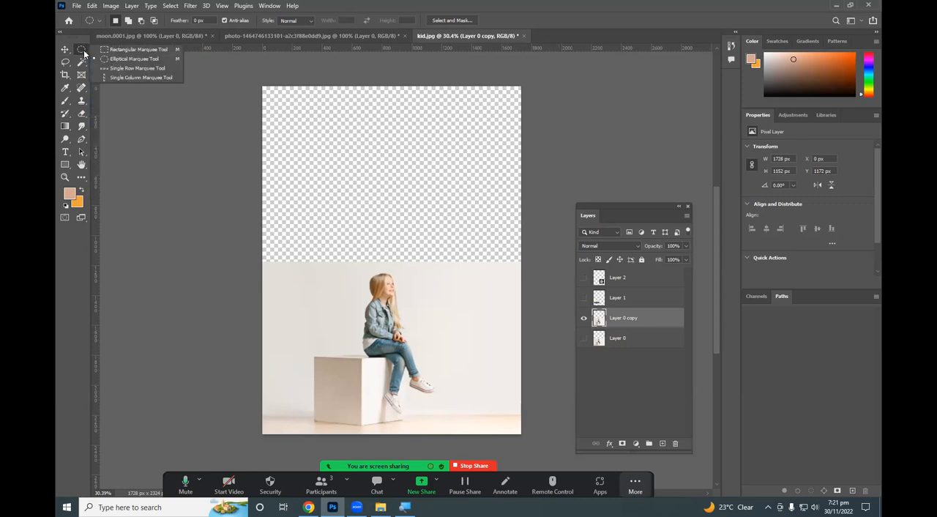
left_click(129, 50)
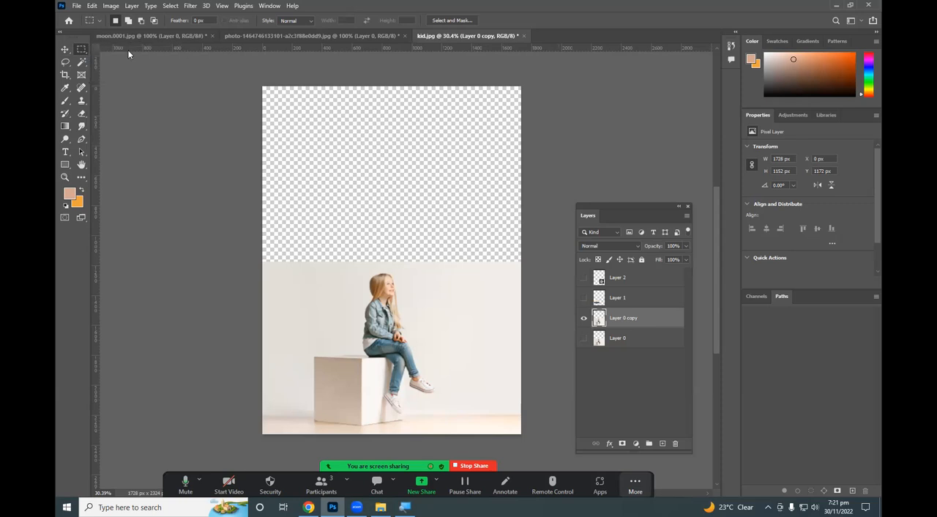
left_click(82, 47)
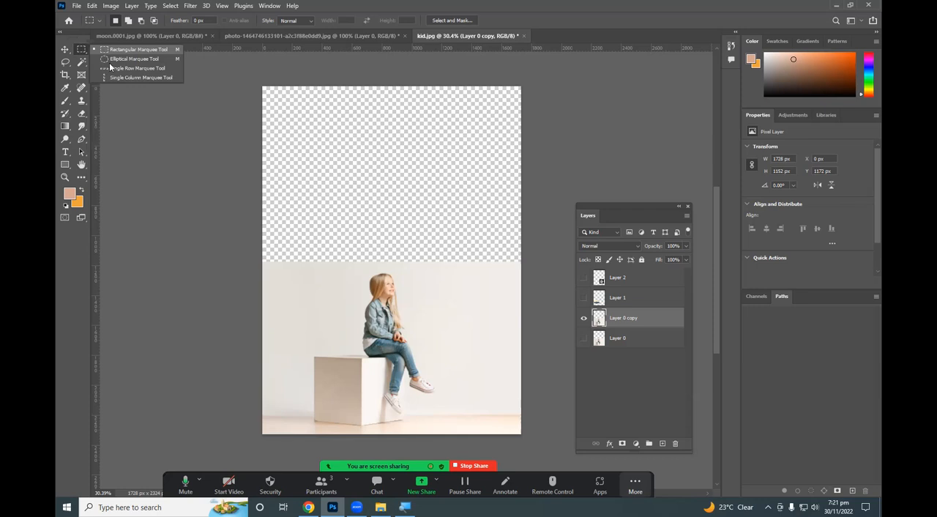
left_click(126, 59)
right_click(84, 51)
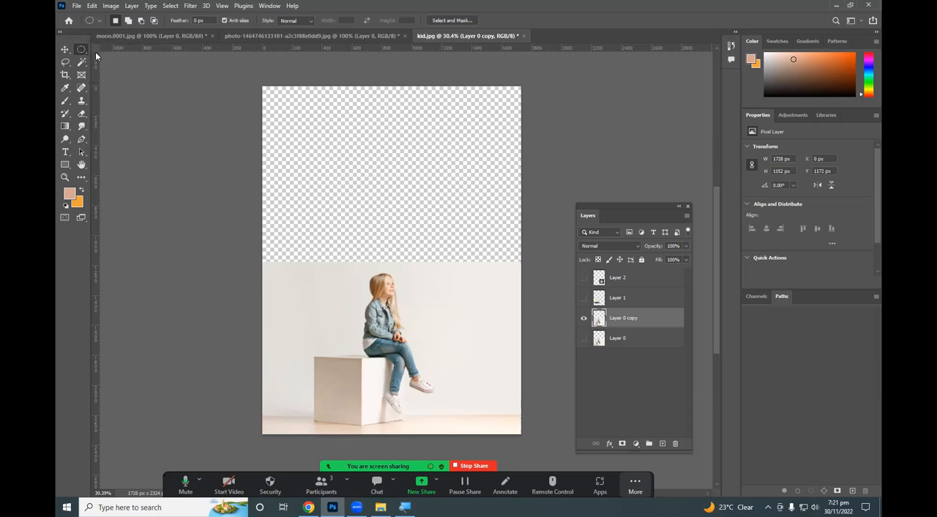
left_click(104, 67)
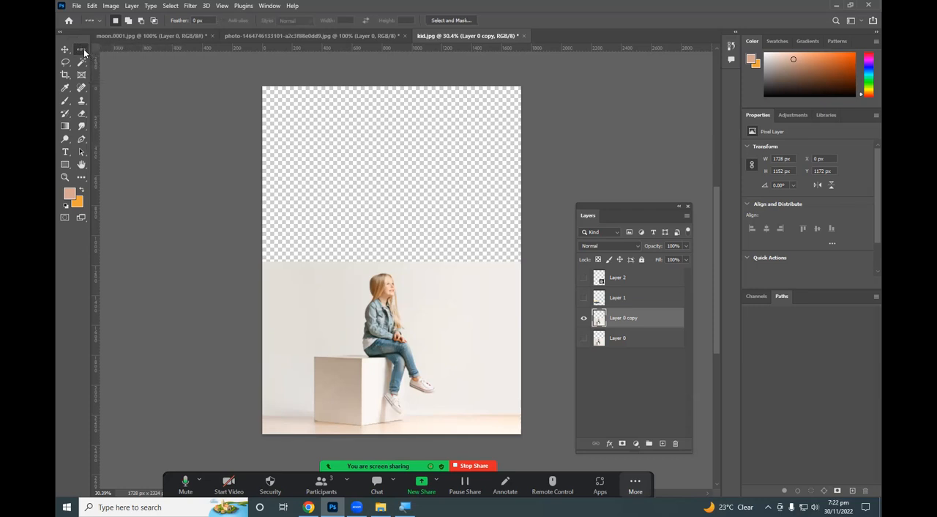
Draw a rectangular marquee of about 1728 × 1175 px over the transparent area, and clear the selection.
right_click(83, 50)
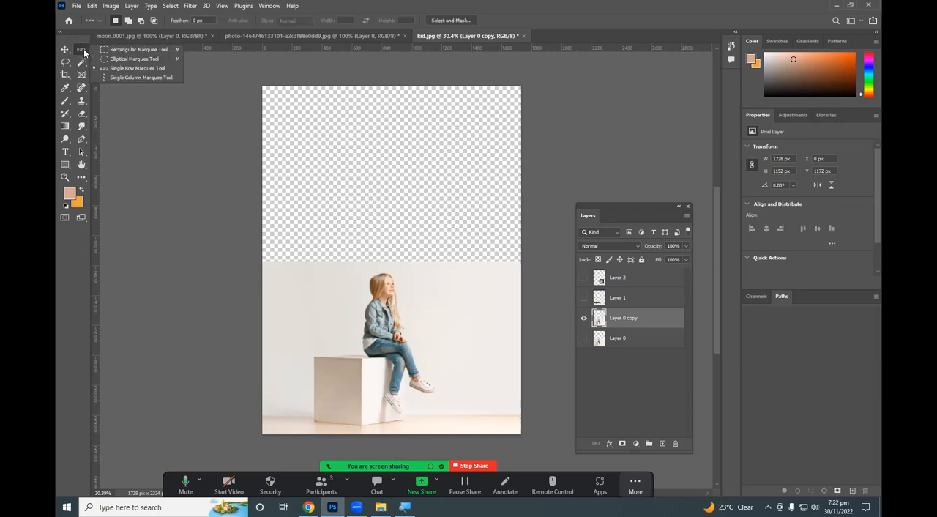
left_click(123, 52)
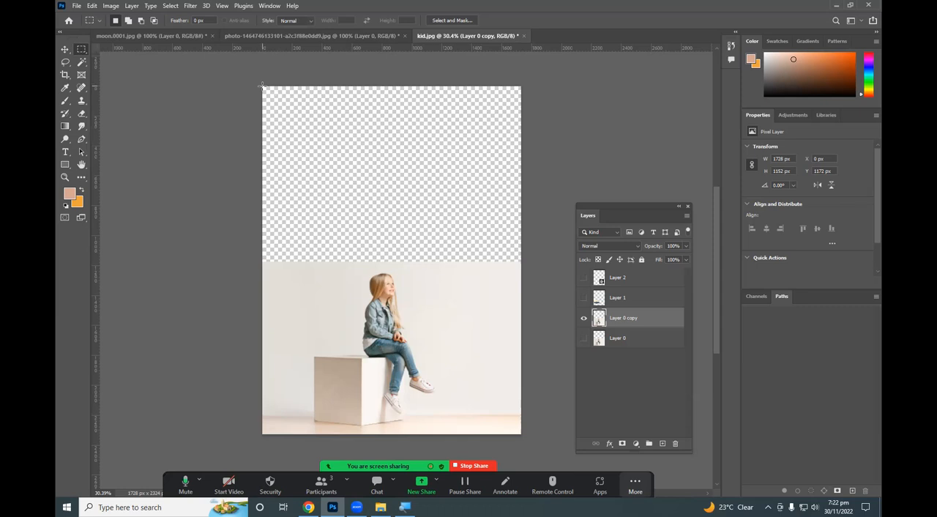
left_click_drag(262, 85, 555, 275)
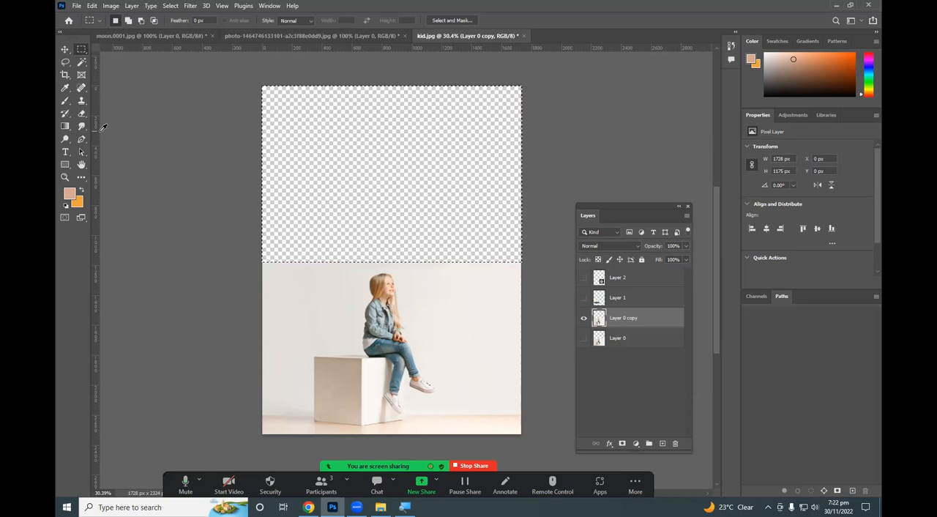
key("i")
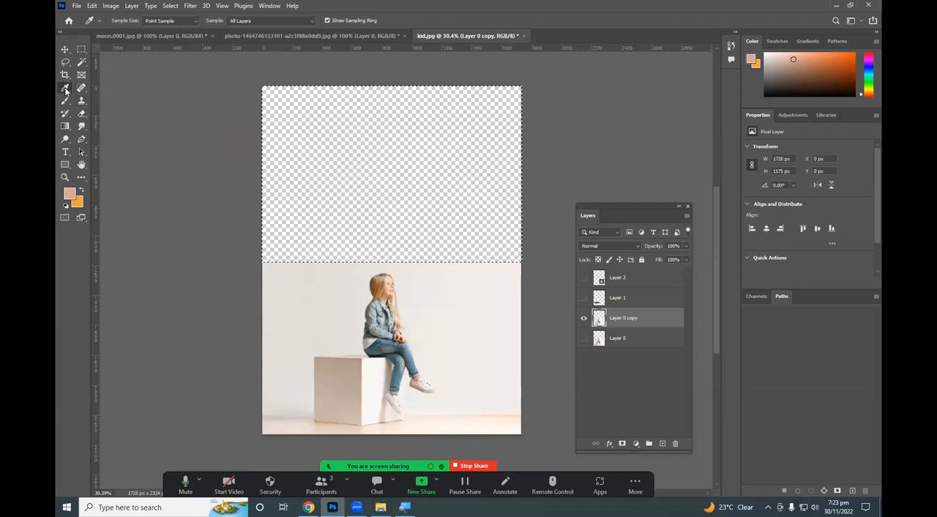
key("m")
left_click(330, 268)
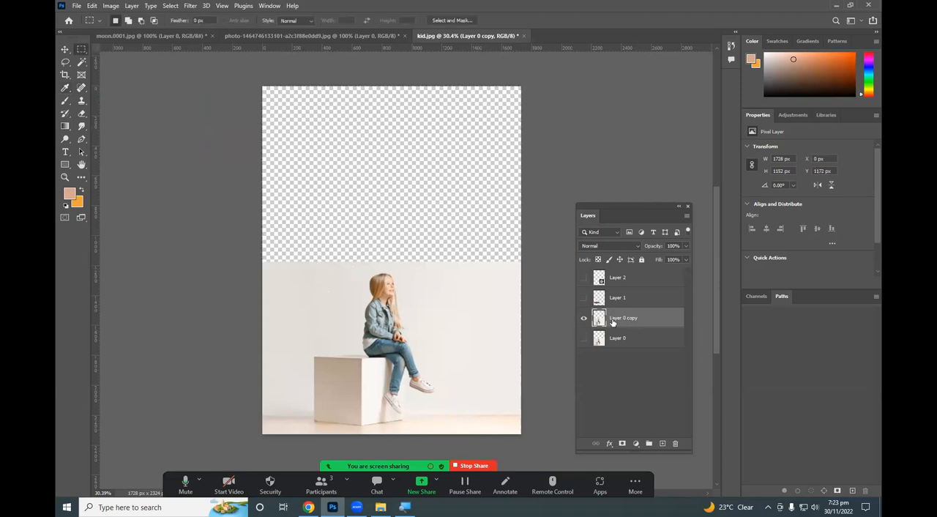
Toggle the Layer 0 copy visibility off and on, and marquee-select about 1728 × 1185 px across the canvas above the girl photo.
left_click(583, 319)
left_click(583, 319)
right_click(89, 51)
left_click(136, 49)
left_click_drag(261, 85, 530, 262)
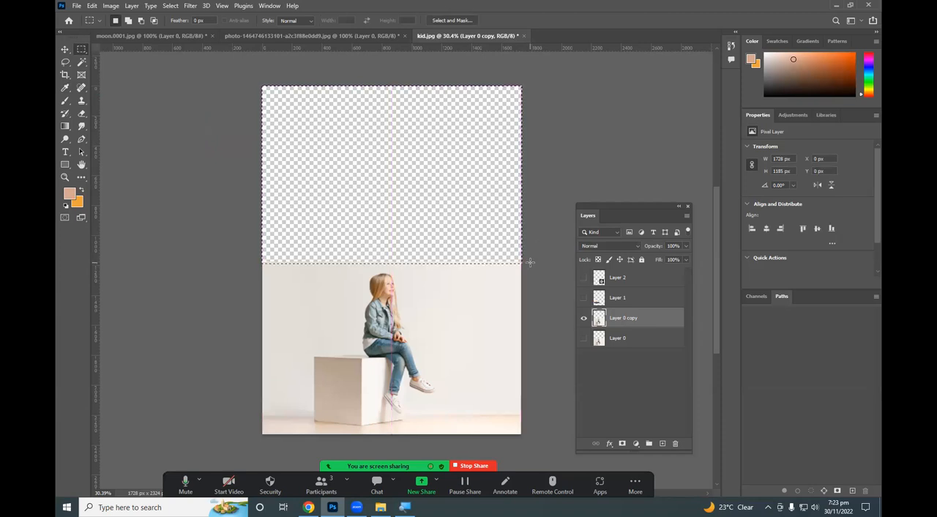
Select exactly the empty transparent area above the girl photo with the Magic Wand.
left_click(85, 61)
left_click(141, 91)
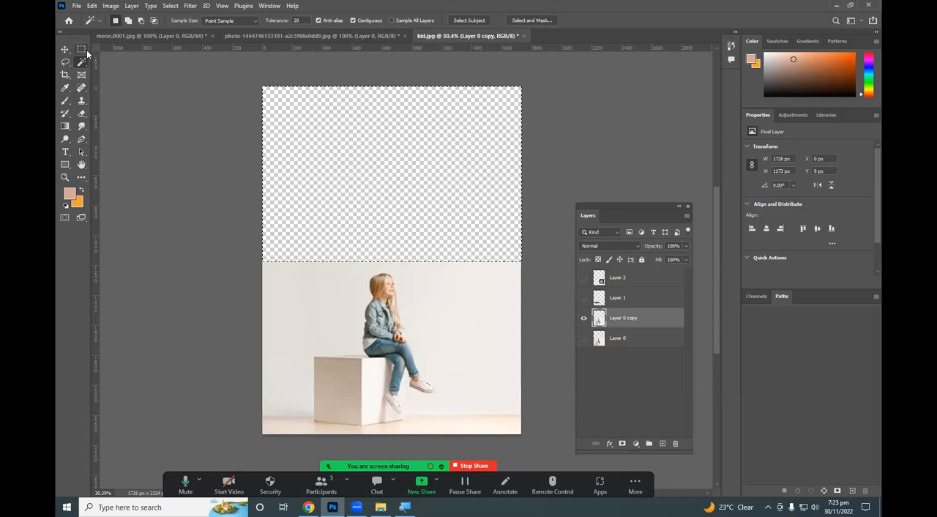
Sample foreground colours with the Eyedropper from the pale wall, the girl's hair and her blue denim clothing in turn.
left_click(65, 93)
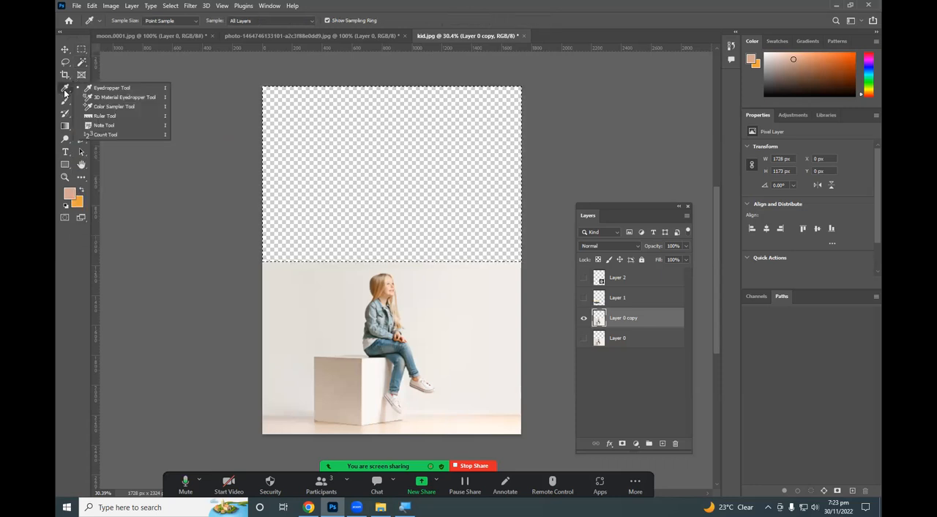
left_click(64, 93)
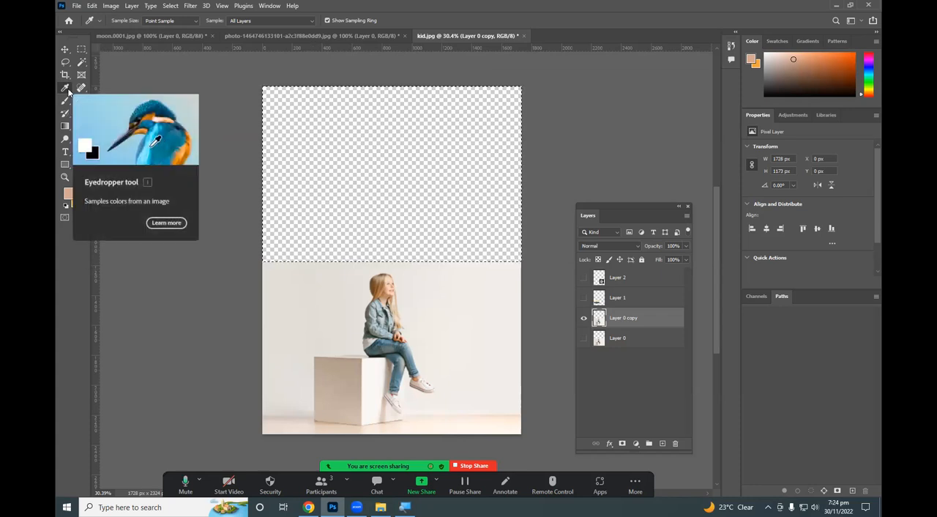
left_click(384, 261)
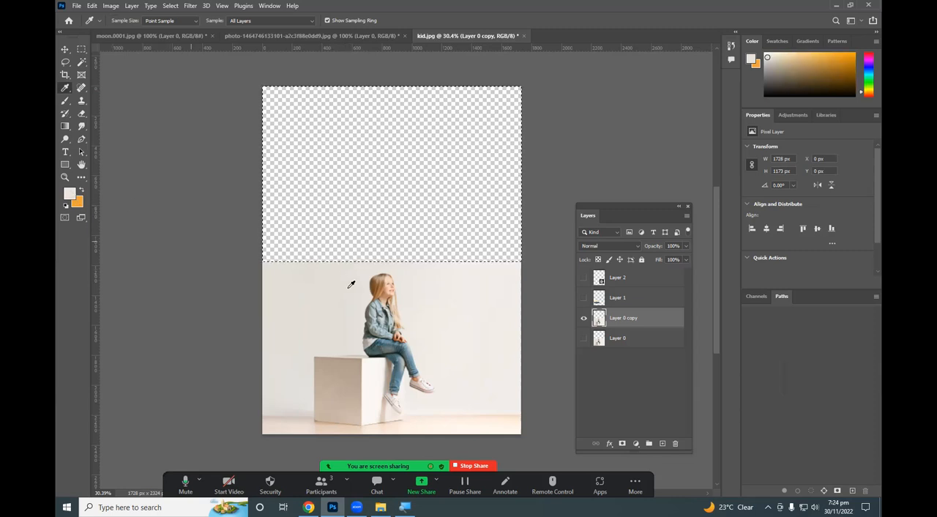
left_click(380, 287)
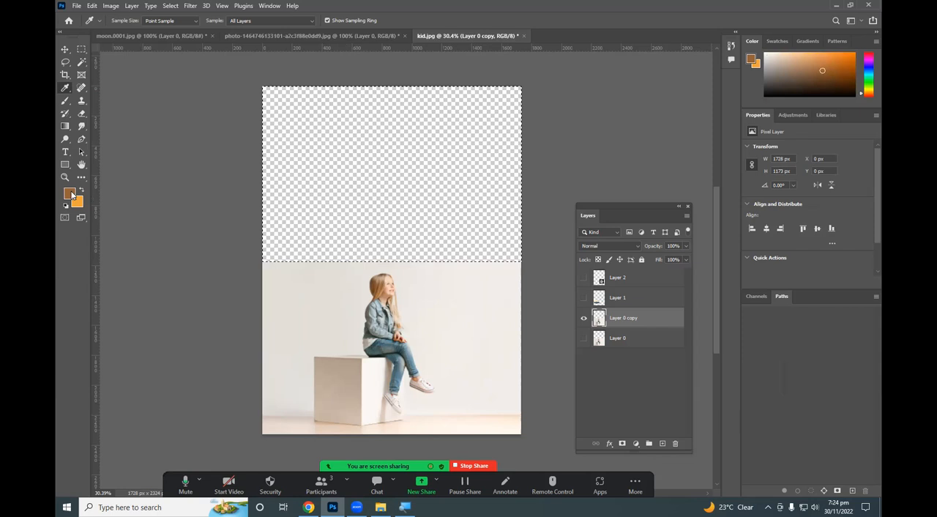
left_click(378, 338)
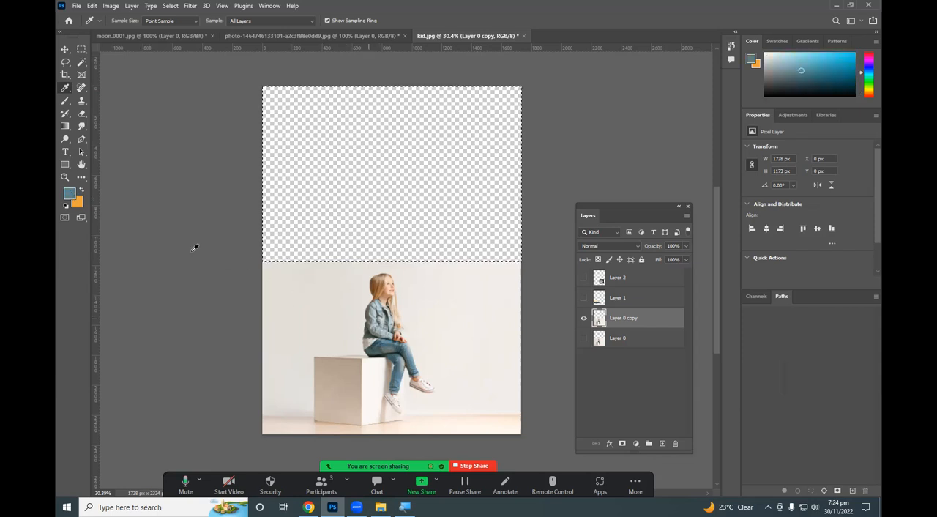
Fill the selected empty area above the girl with the pale wall colour sampled at the photo's upper edge.
left_click(402, 265)
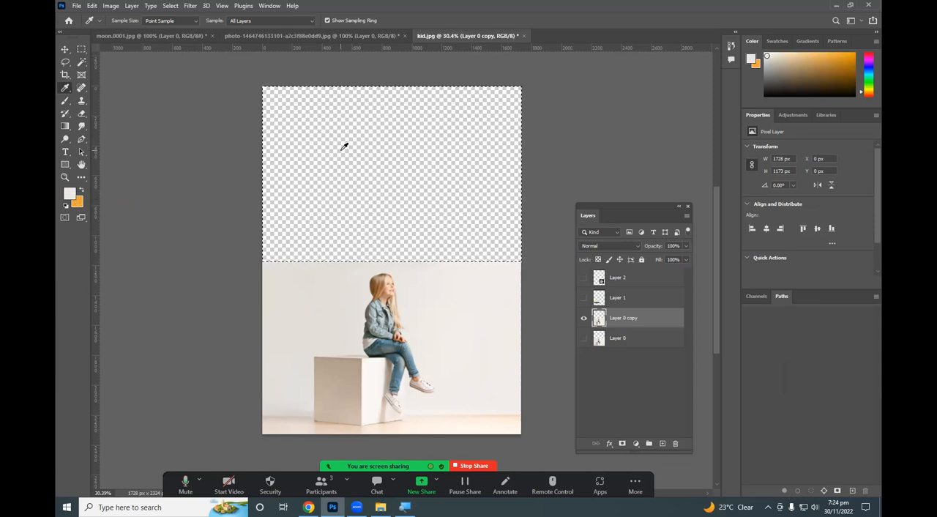
key("alt+BackSpace")
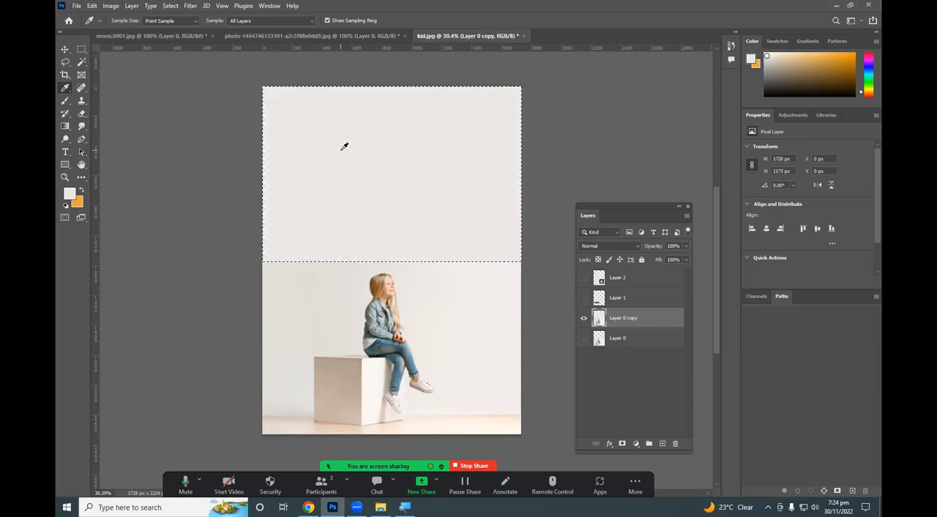
key("alt+period")
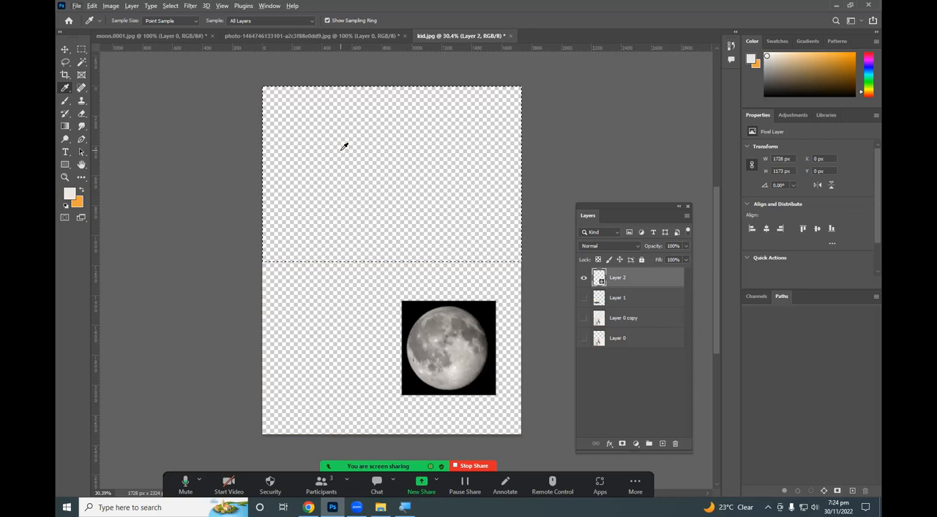
key("ctrl+z")
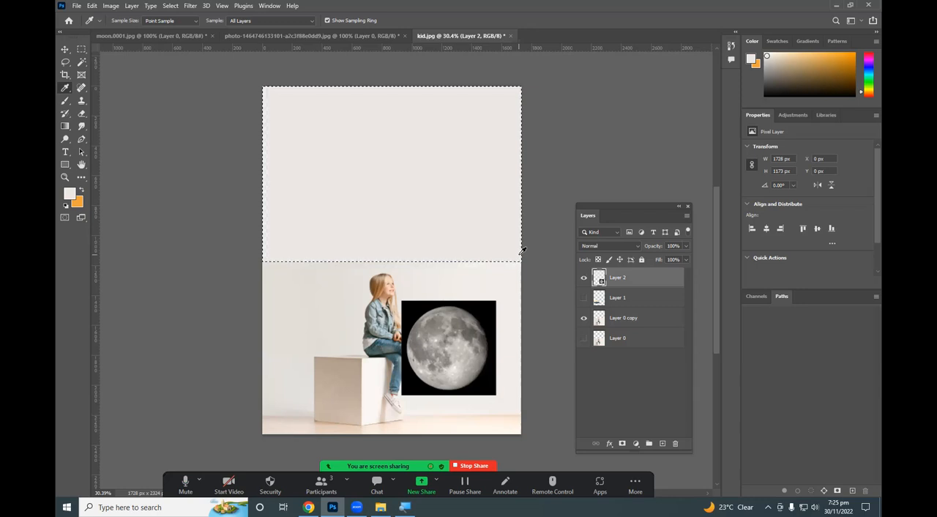
Sample grey as the foreground colour, lock Layer 2's transparent pixels, and clear the selection.
left_click(520, 253, "alt")
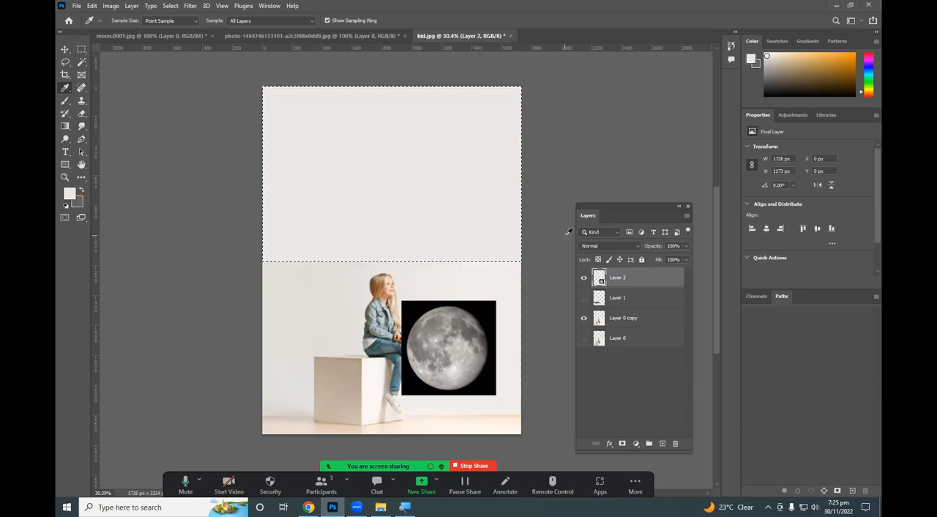
left_click(561, 230)
key("slash")
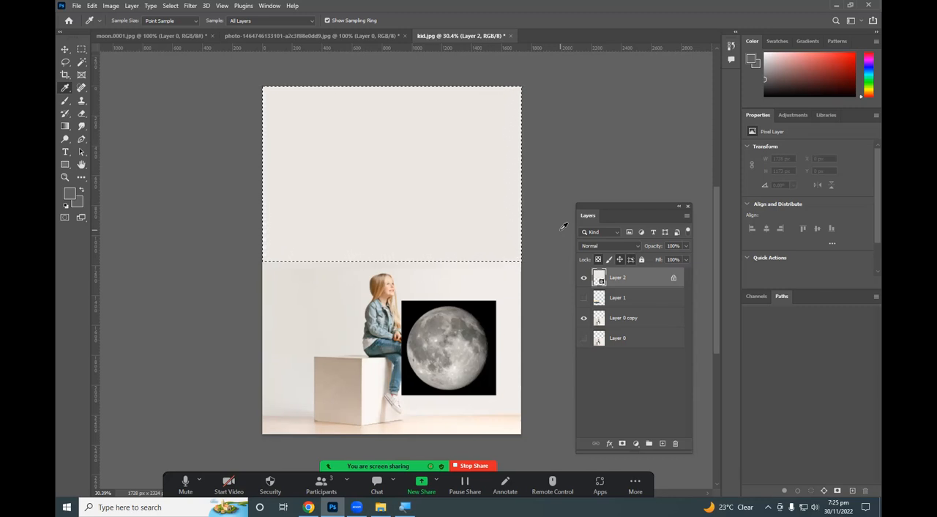
key("m")
key("ctrl+d")
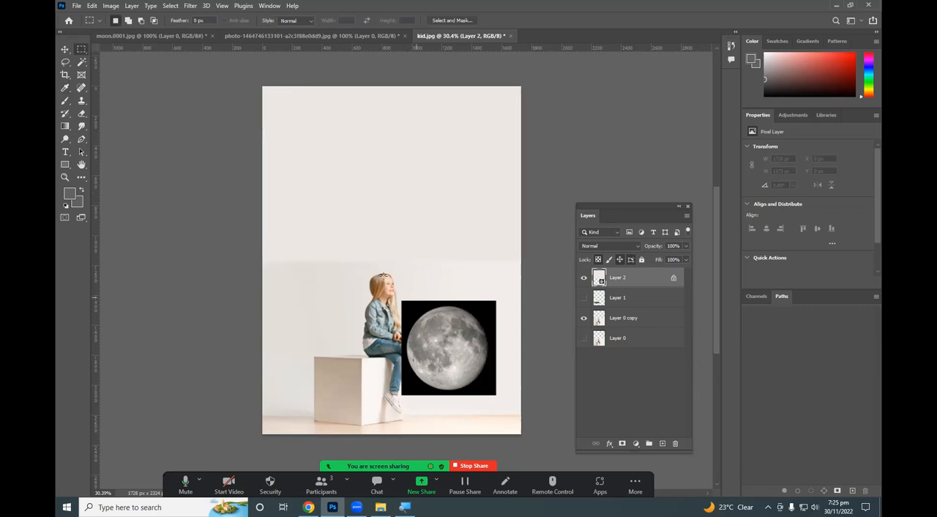
Examine the seam between the newly filled area and the girl photo across the canvas width.
scroll(383, 275, "up", 3)
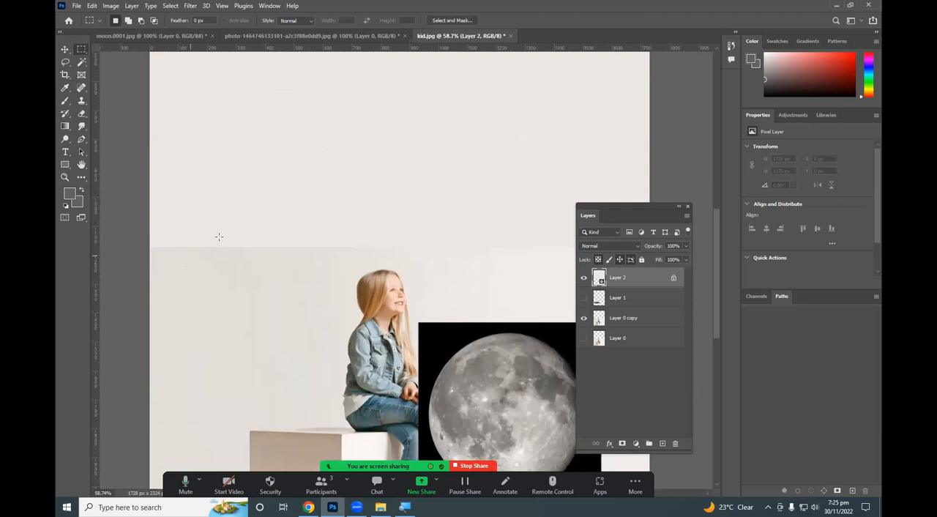
scroll(249, 245, "up", 3)
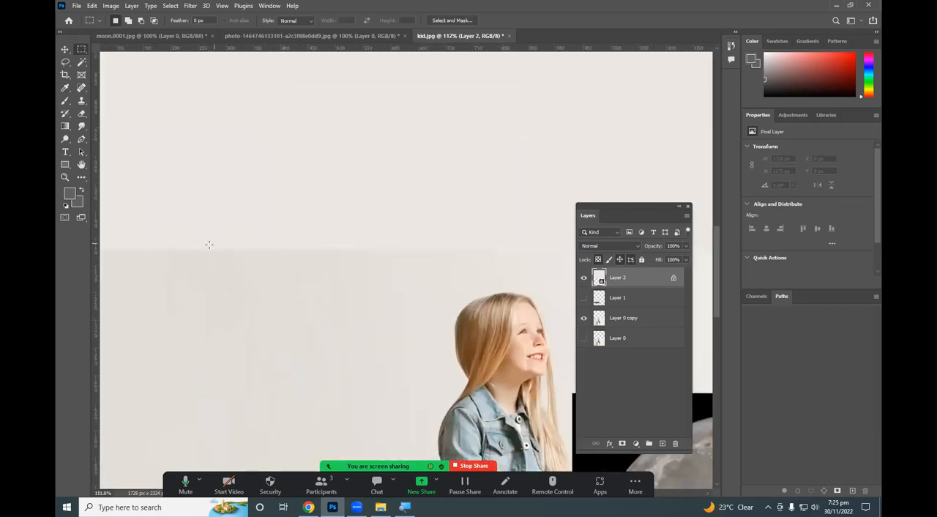
scroll(308, 277, "down", 3)
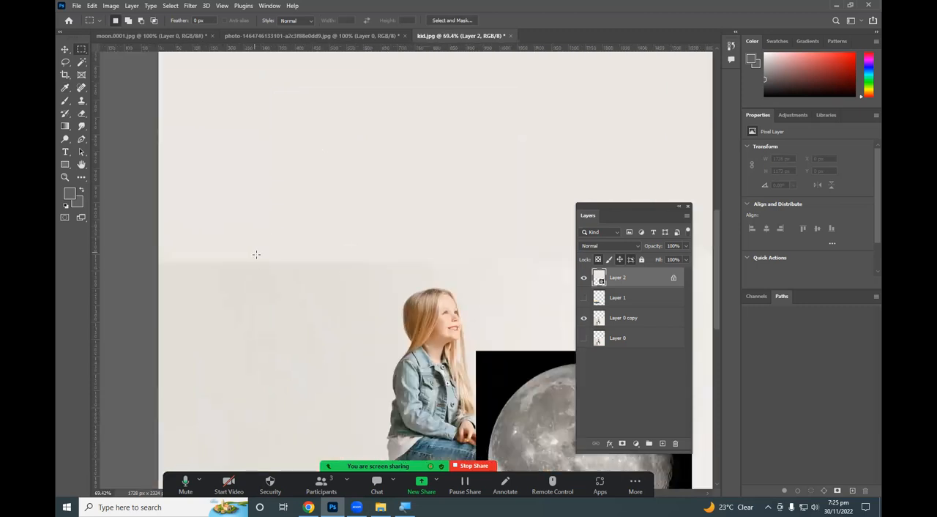
scroll(303, 269, "down", 2)
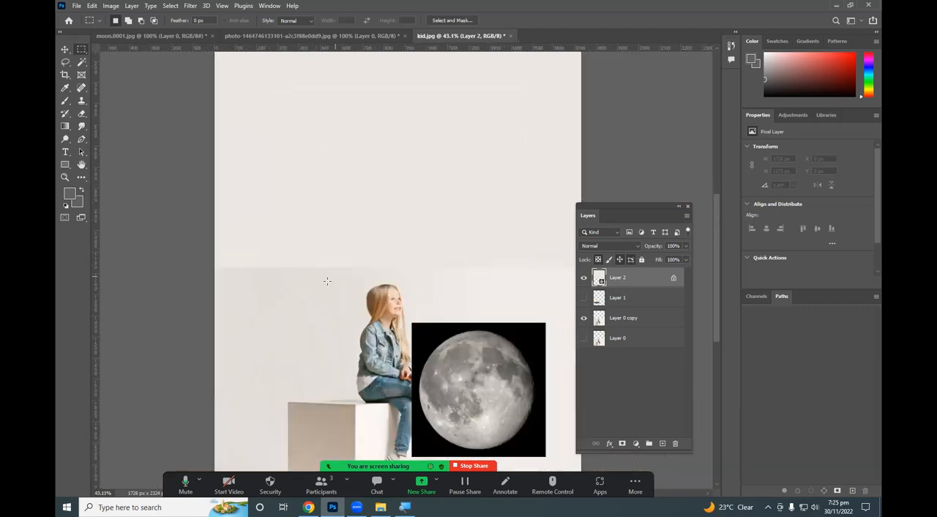
scroll(412, 279, "up", 3)
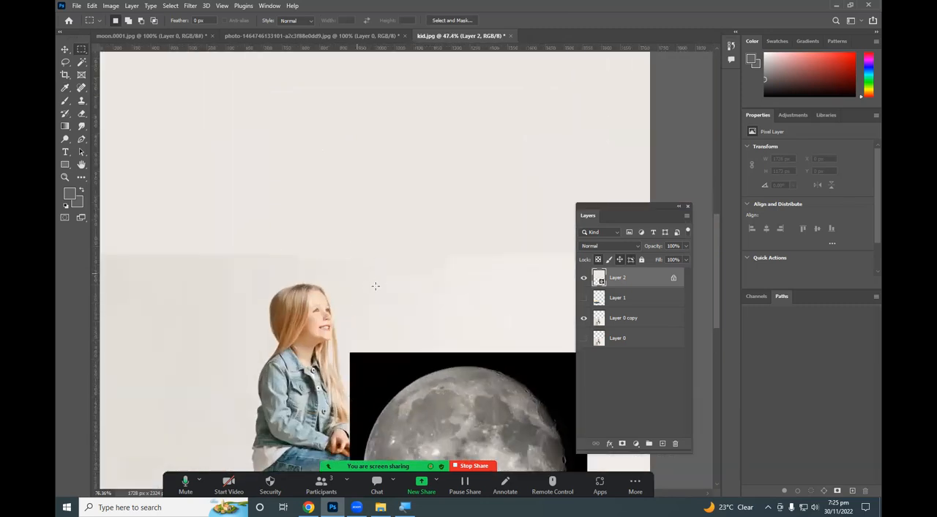
scroll(362, 250, "up", 4)
scroll(362, 251, "down", 3)
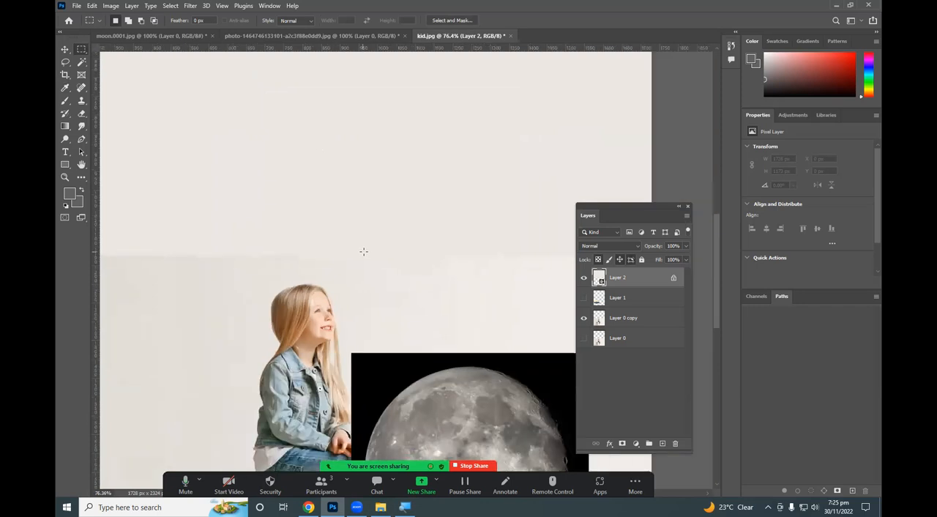
scroll(480, 257, "up", 2)
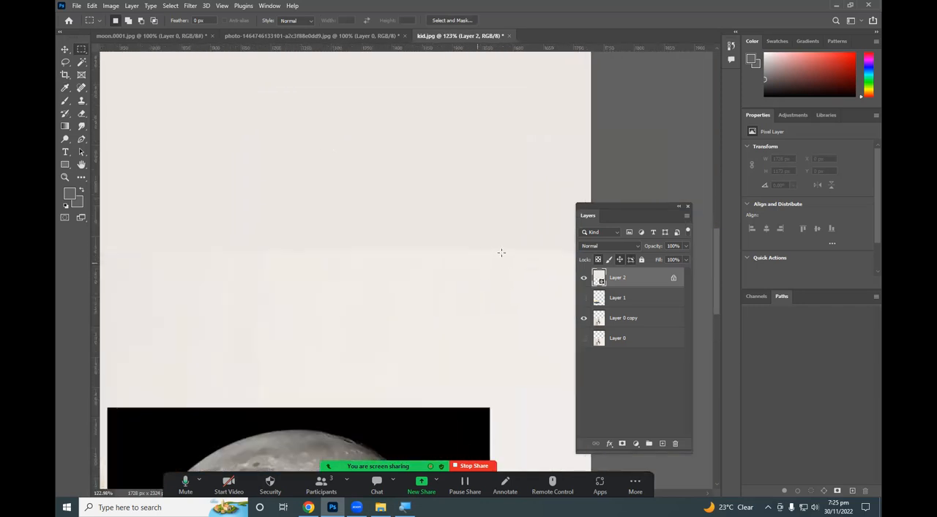
scroll(500, 256, "down", 3)
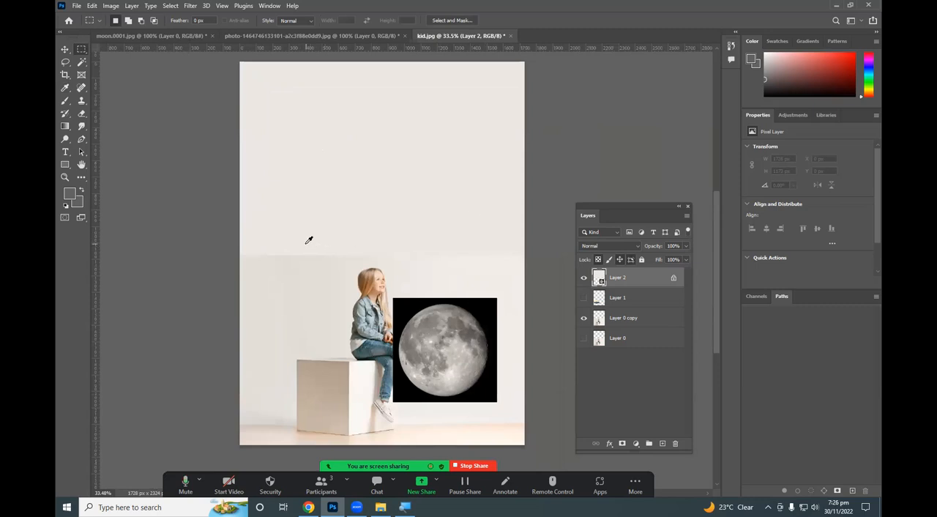
Sample the wall colours just above and below the seam with the Eyedropper, ending with the greyer tone below it.
key("i")
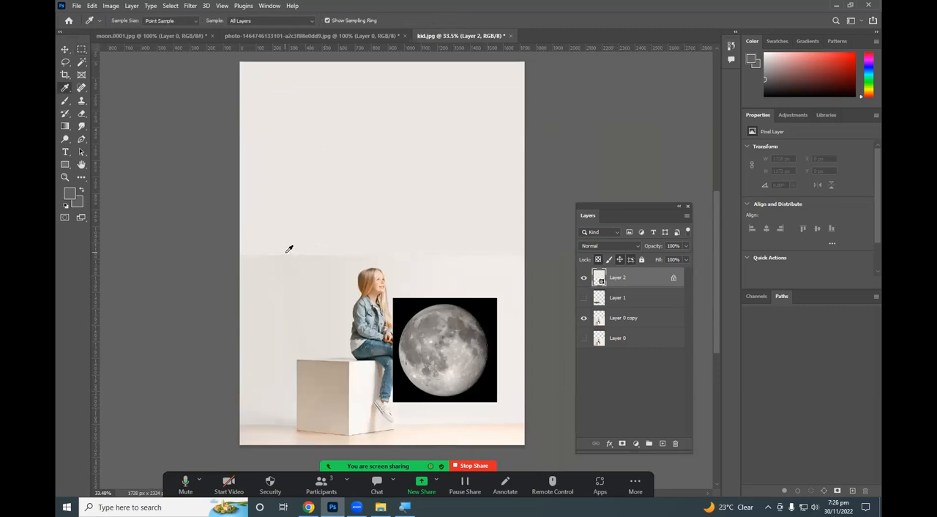
left_click(289, 249)
left_click(293, 255)
scroll(293, 255, "up", 8)
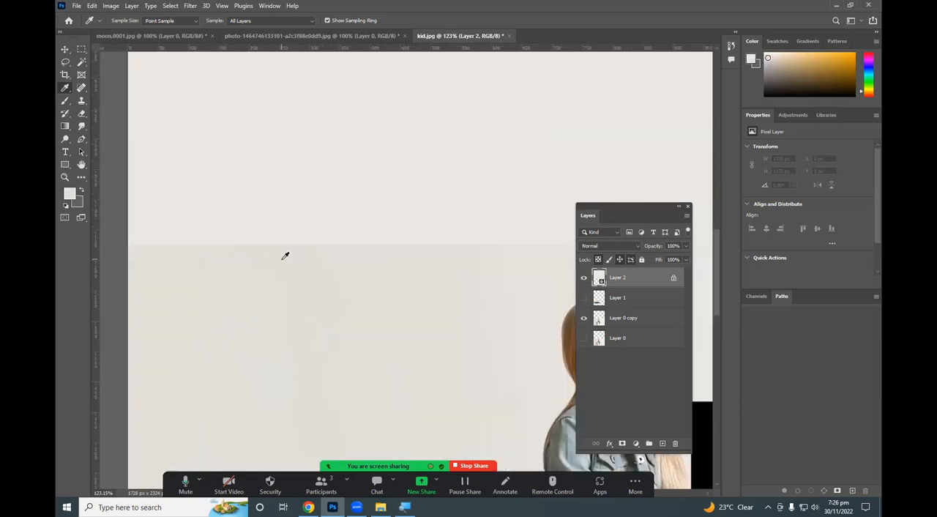
left_click(295, 229)
left_click(293, 242)
left_click(295, 230)
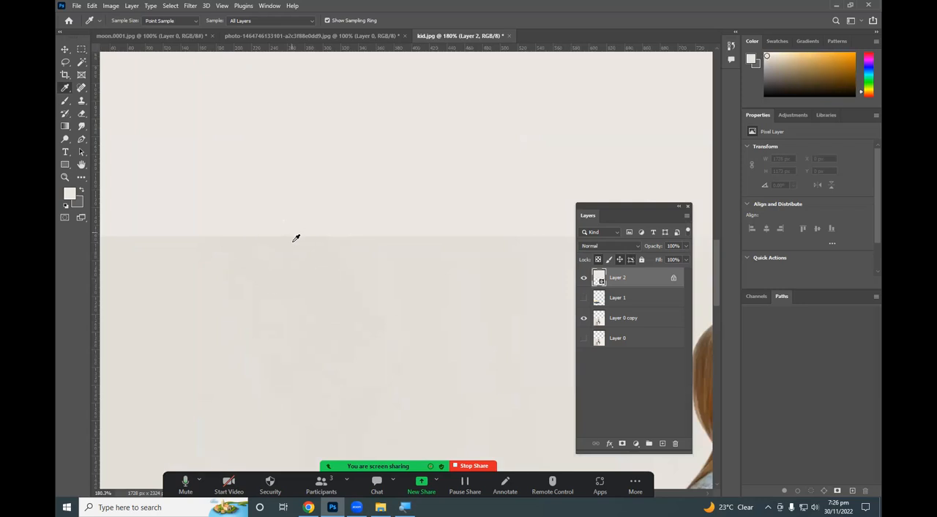
left_click(296, 238)
scroll(295, 238, "down", 5)
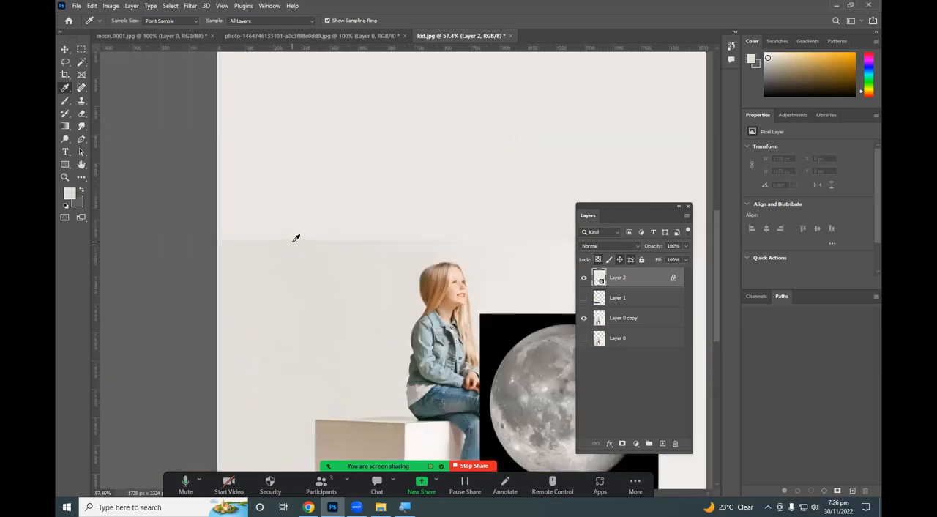
scroll(296, 238, "down", 1)
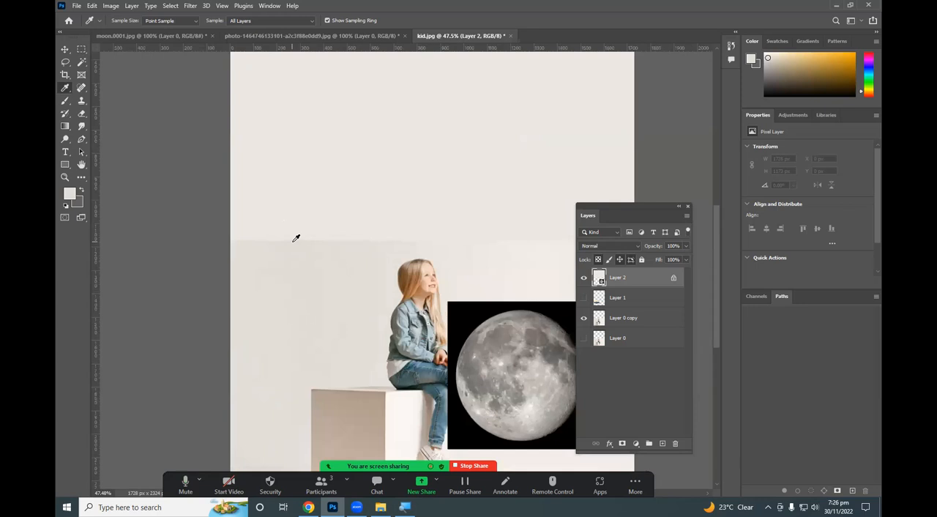
Switch to the Brush tool and try larger and smaller tips over the seam, ending at 250 px.
key("b")
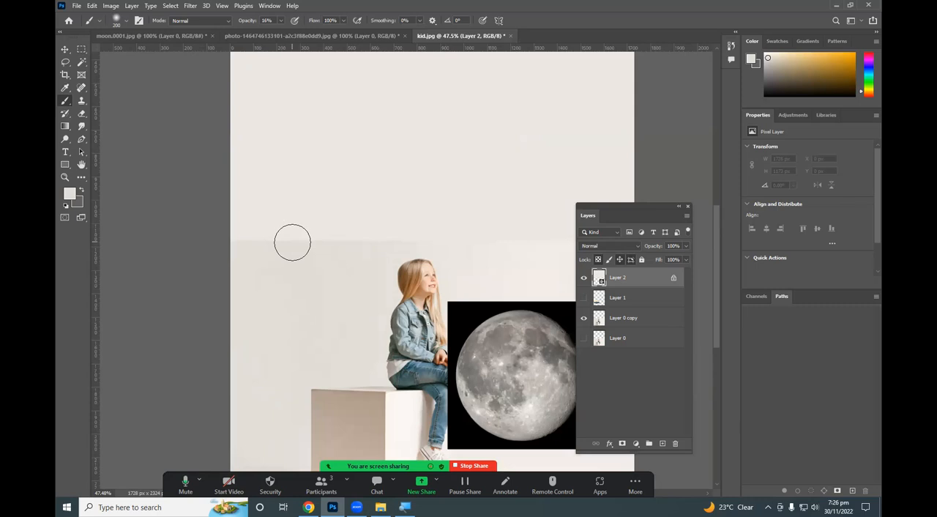
key("bracketright")
key("bracketright")
key("bracketleft")
key("bracketleft")
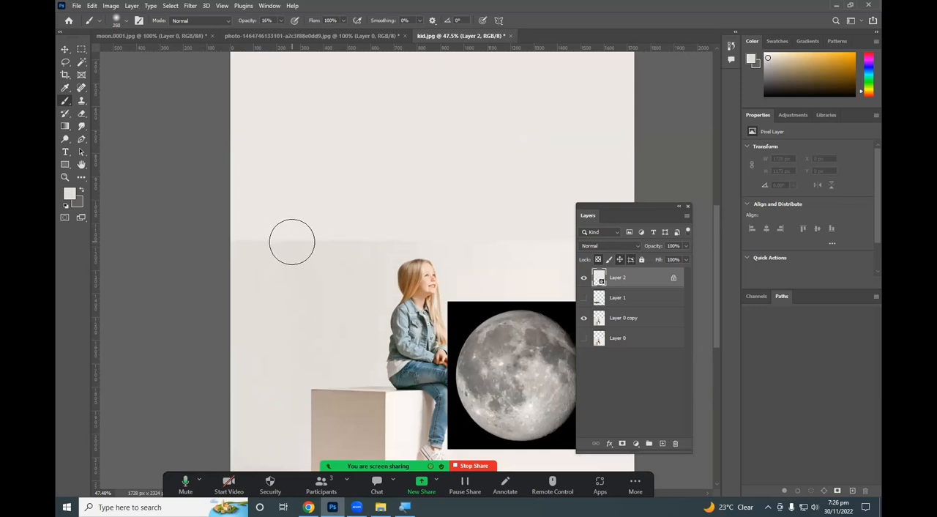
key("bracketleft")
key("bracketleft")
key("bracketleft")
key("bracketleft")
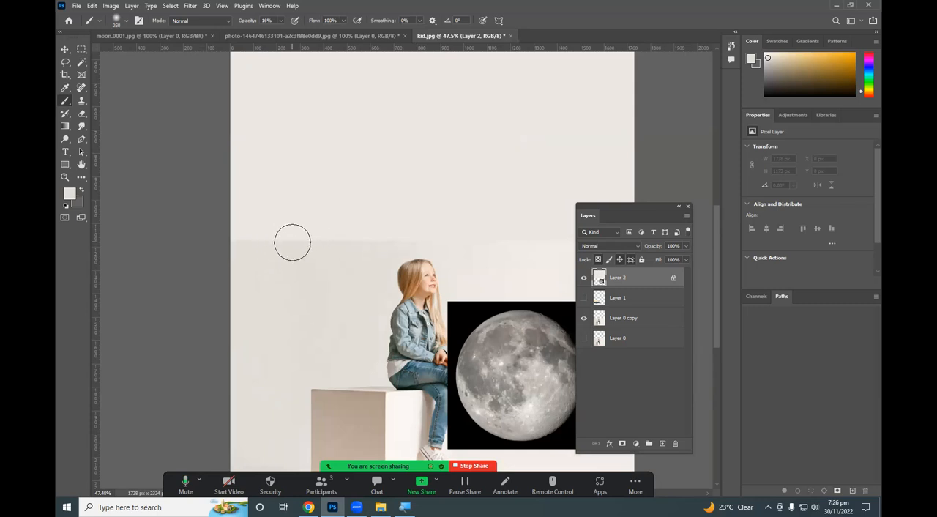
key("bracketright")
key("bracketright")
key("bracketright")
key("bracketright")
key("bracketright")
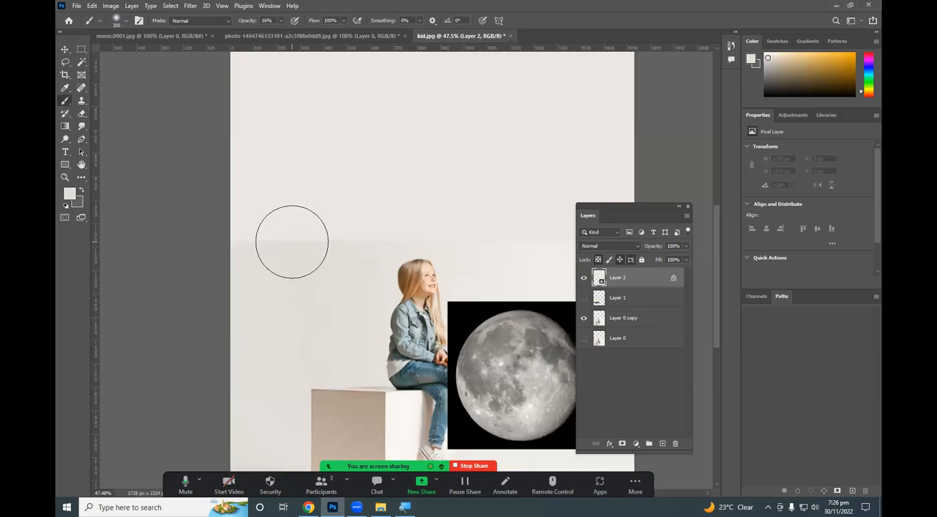
key("bracketleft")
key("bracketleft")
key("bracketleft")
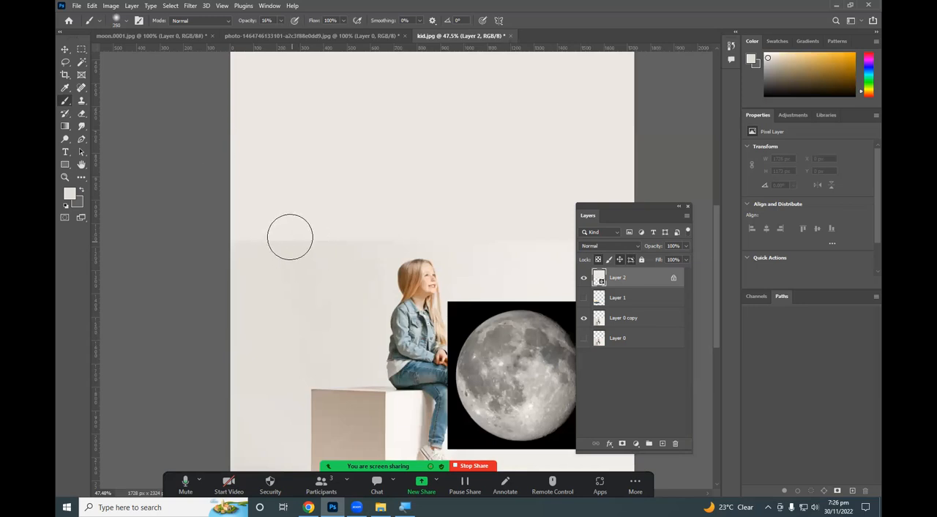
Set the brush size to 158 px.
left_click(125, 21)
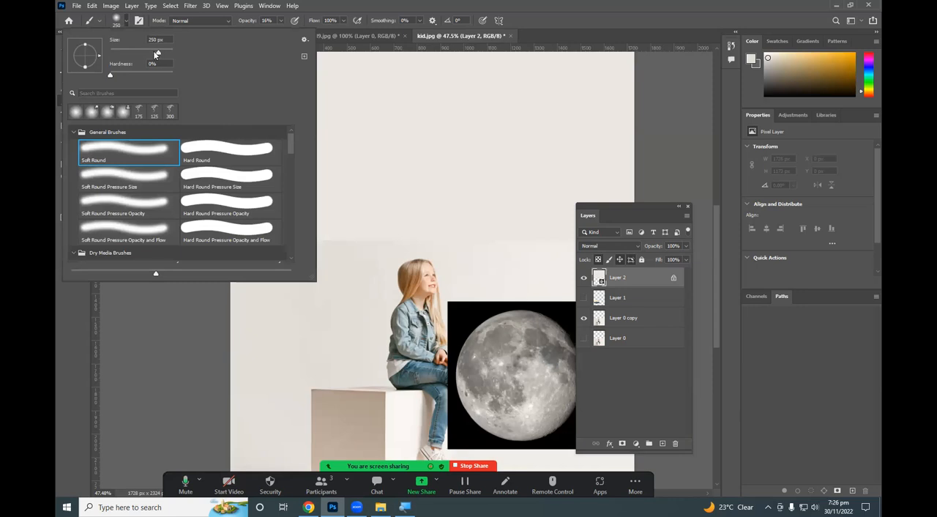
left_click_drag(149, 53, 151, 54)
left_click(126, 21)
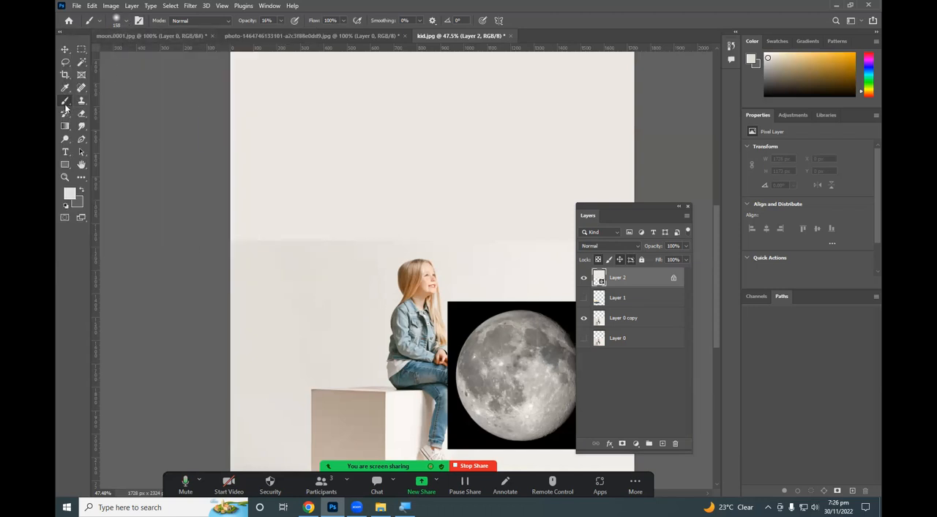
left_click(100, 21)
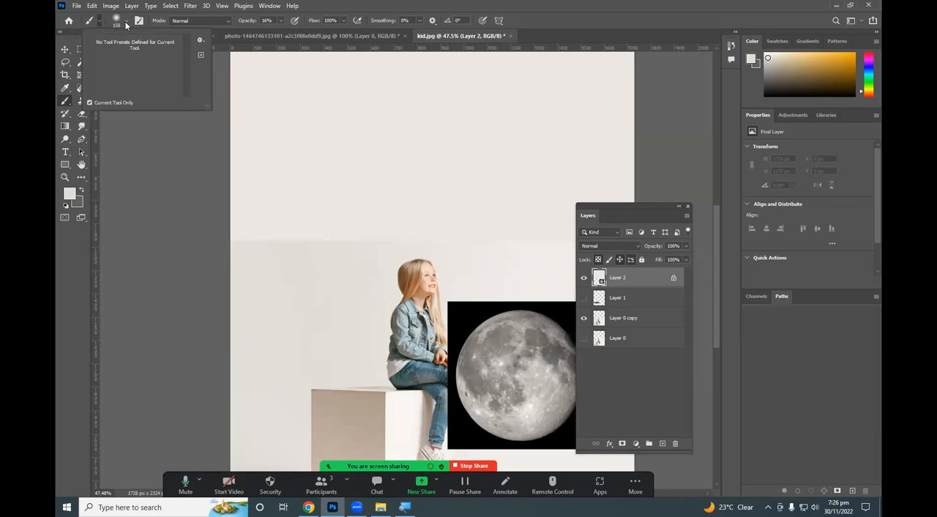
left_click(126, 23)
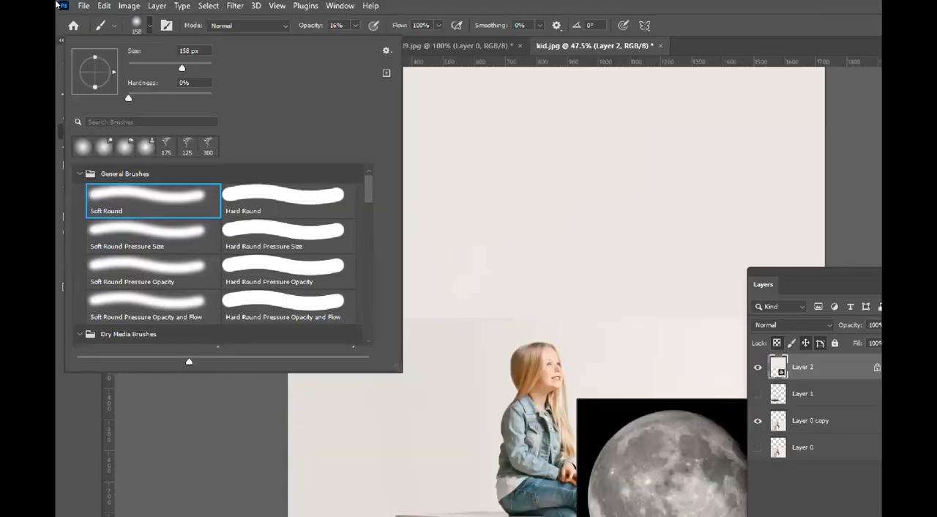
key("Escape")
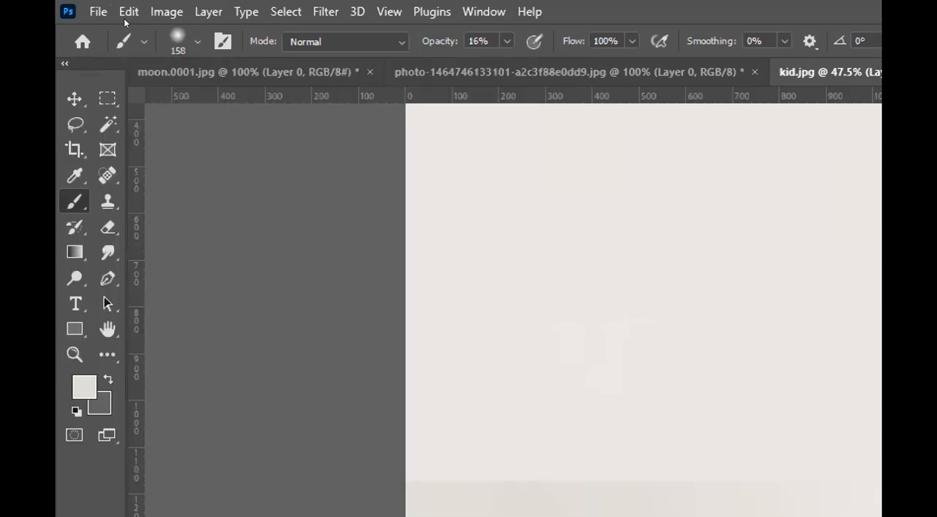
Set the brush size to 165 px and its hardness to 0%.
left_click(197, 42)
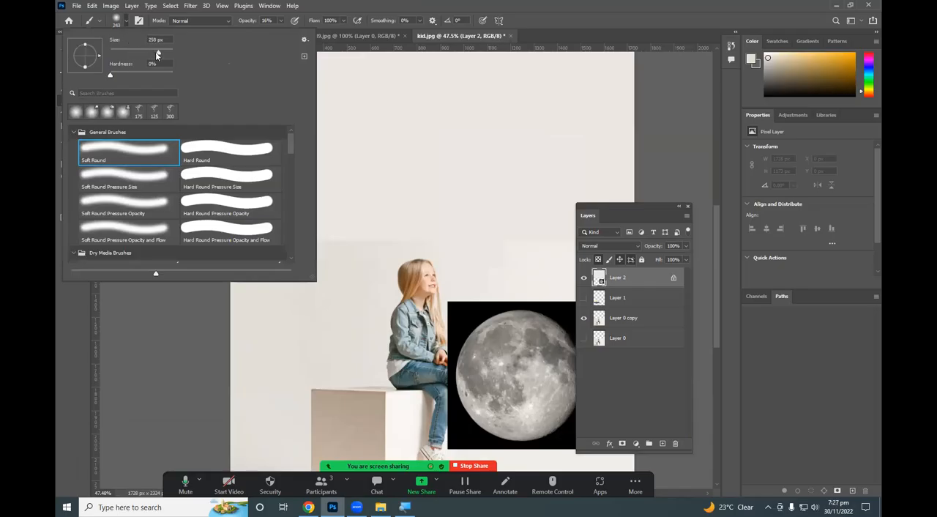
left_click(142, 54)
left_click_drag(155, 53, 152, 54)
key("Tab")
left_click_drag(114, 77, 112, 79)
mouse_move(118, 74)
left_mouse_down()
mouse_move(178, 71)
mouse_move(103, 73)
left_mouse_up()
Collapse all the brush preset groups, reopen General Brushes, and choose the Soft Round brush.
left_click(73, 132)
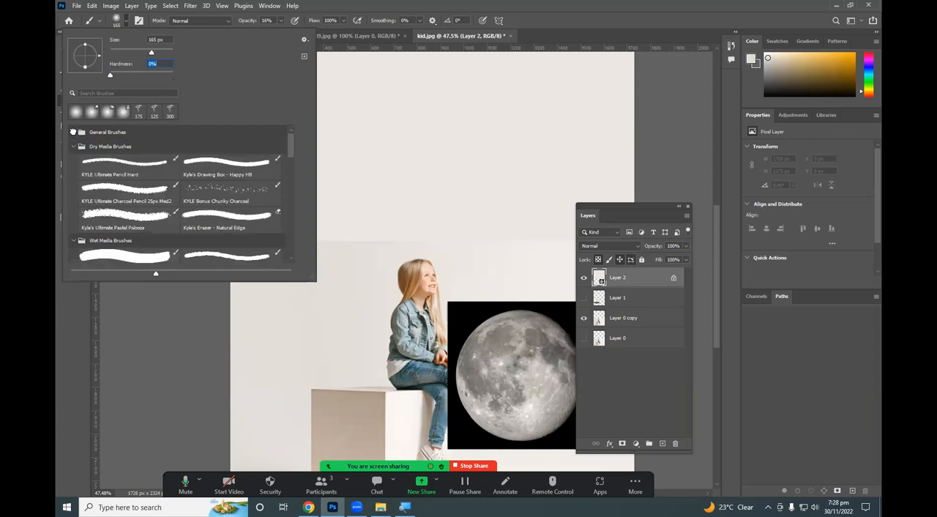
left_click(73, 147)
left_click(73, 161)
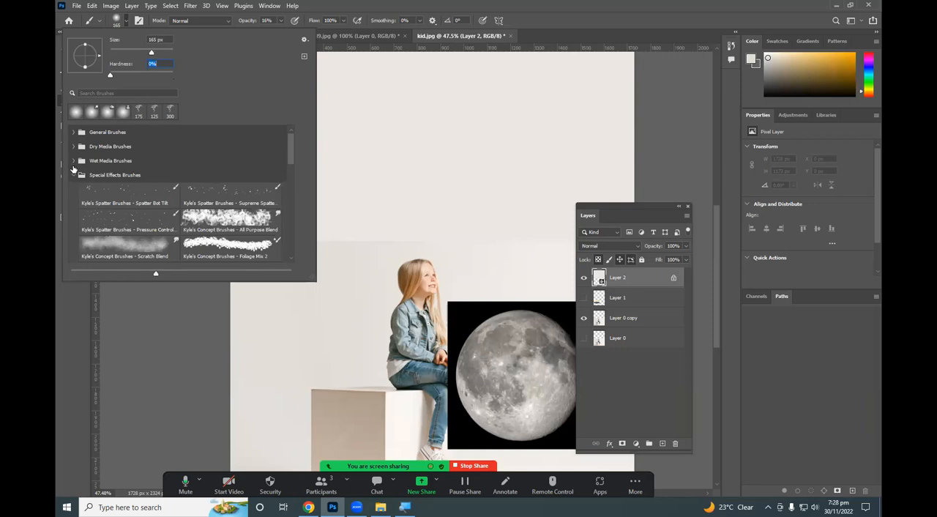
left_click(73, 175)
left_click(74, 189)
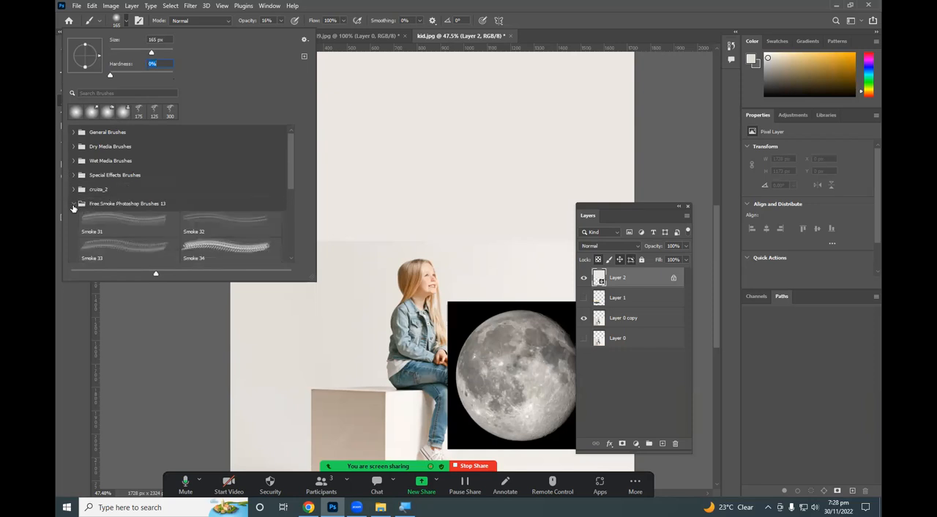
left_click(73, 204)
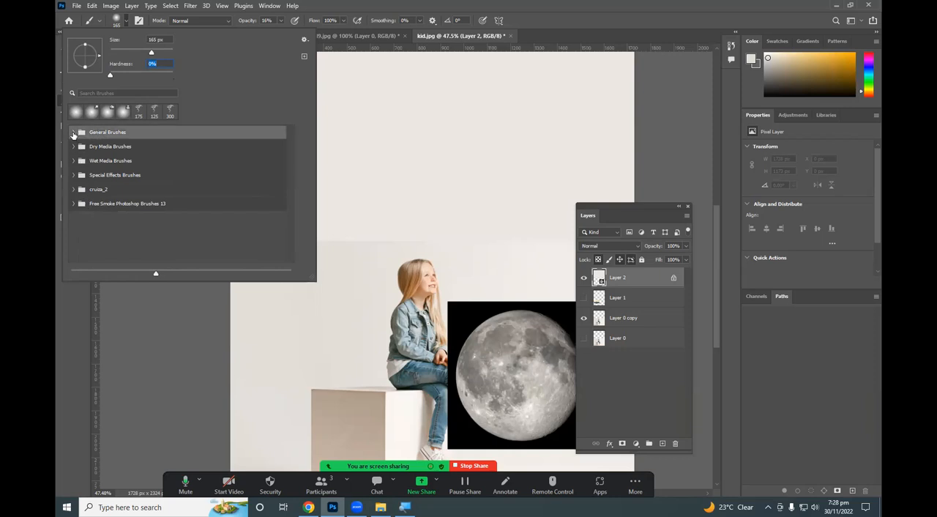
left_click(73, 134)
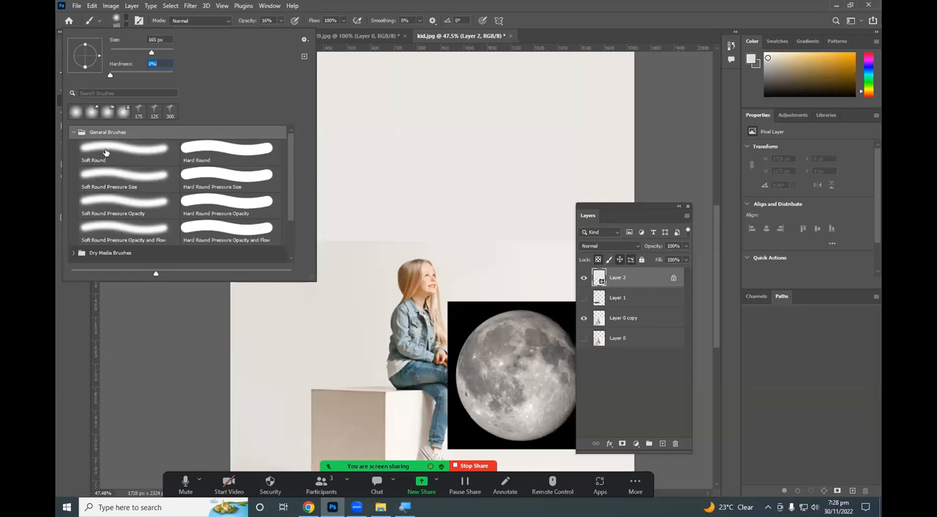
left_click(106, 151)
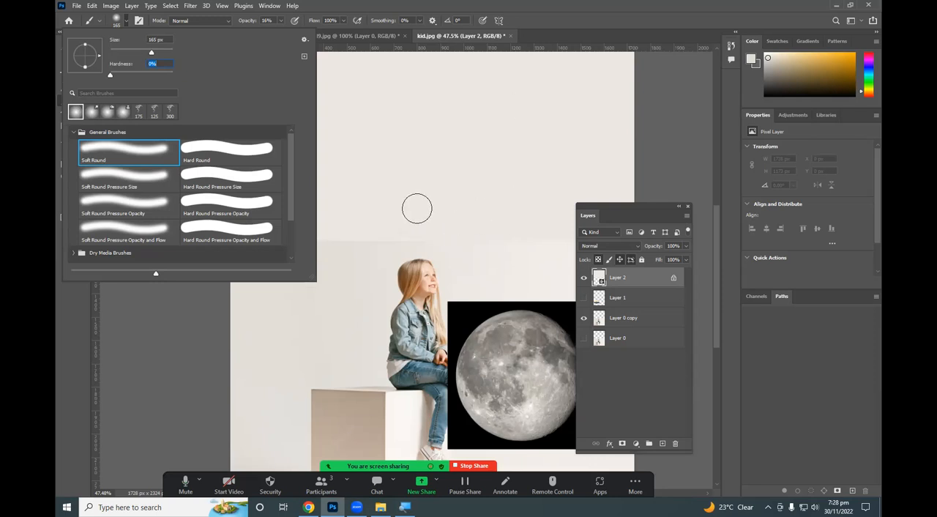
Brush the sampled wall colour over the seam from above the girl to the canvas's left edge.
mouse_move(371, 235)
left_mouse_down()
mouse_move(232, 239)
mouse_move(365, 245)
mouse_move(278, 253)
mouse_move(342, 245)
mouse_move(250, 239)
mouse_move(295, 233)
mouse_move(245, 239)
left_mouse_up()
scroll(250, 243, "up", 6)
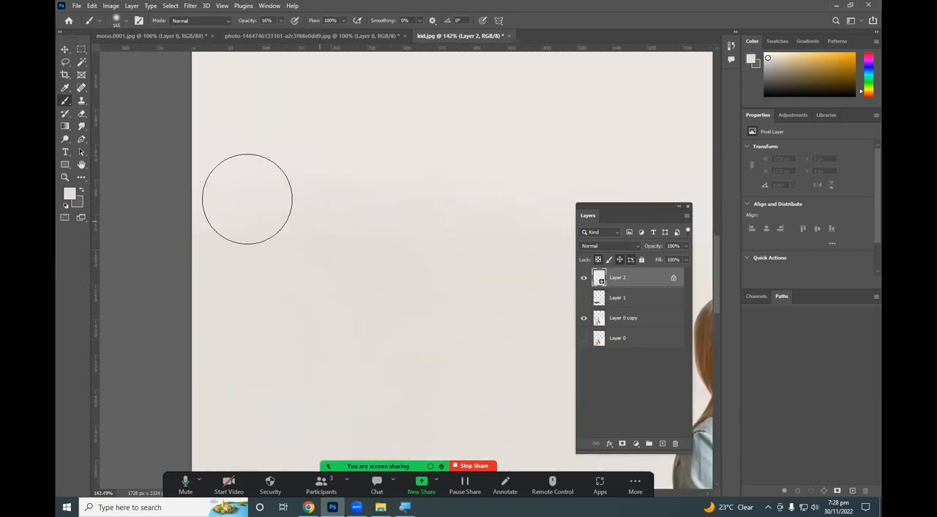
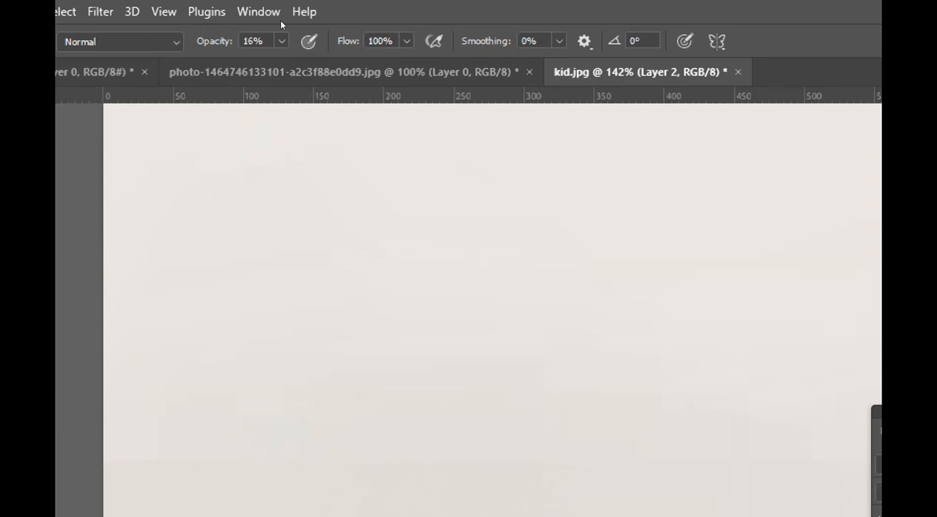
Create a new layer, reset the colours to black and white, and paint a soft black stroke at 16% opacity across the wall above the girl.
mouse_move(281, 40)
left_mouse_down()
mouse_move(335, 36)
mouse_move(281, 38)
left_mouse_up()
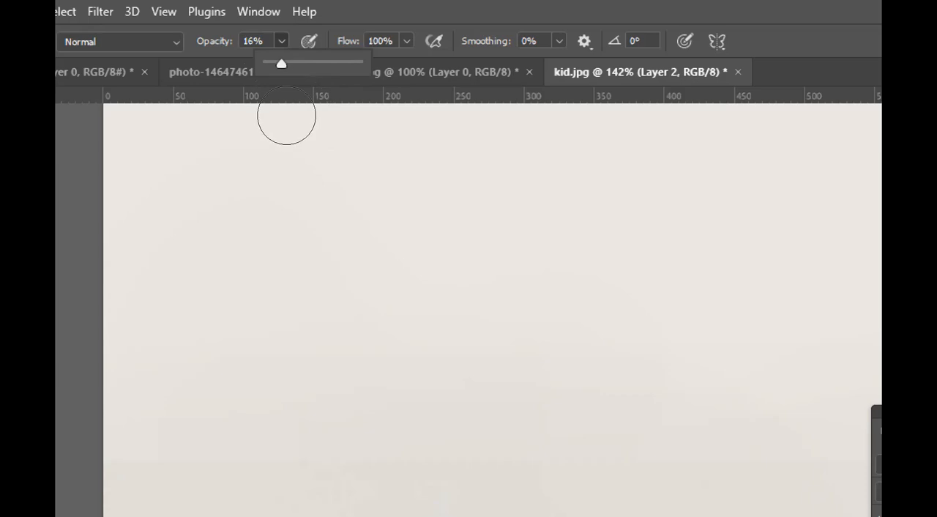
key("ctrl+0")
scroll(308, 158, "up", 5)
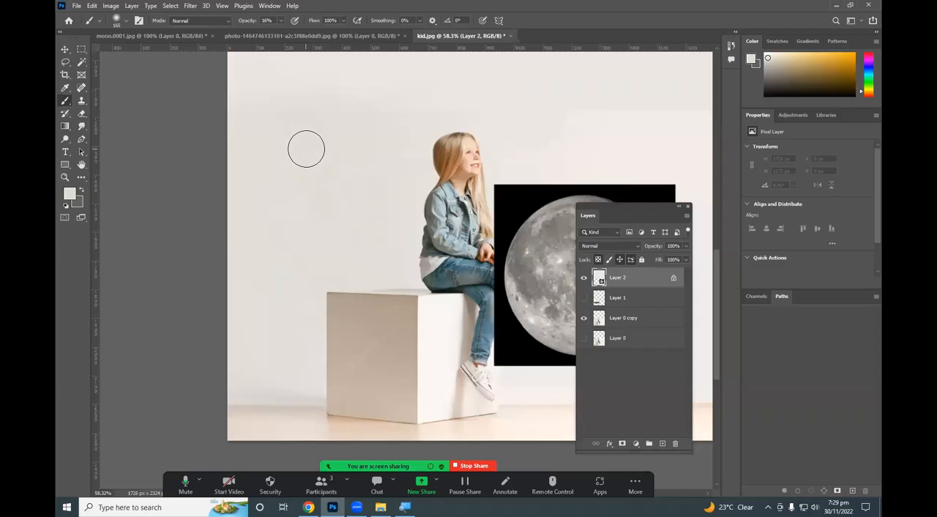
scroll(306, 150, "down", 5)
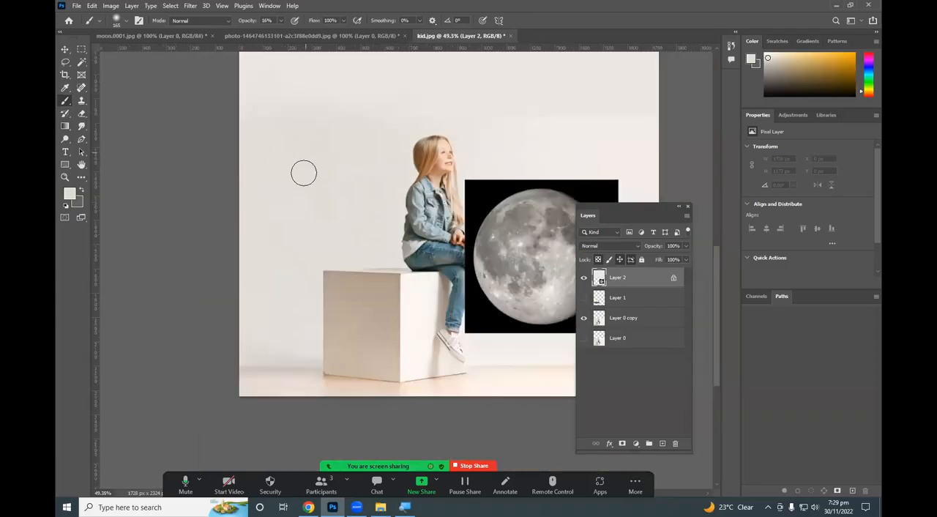
left_click(661, 443)
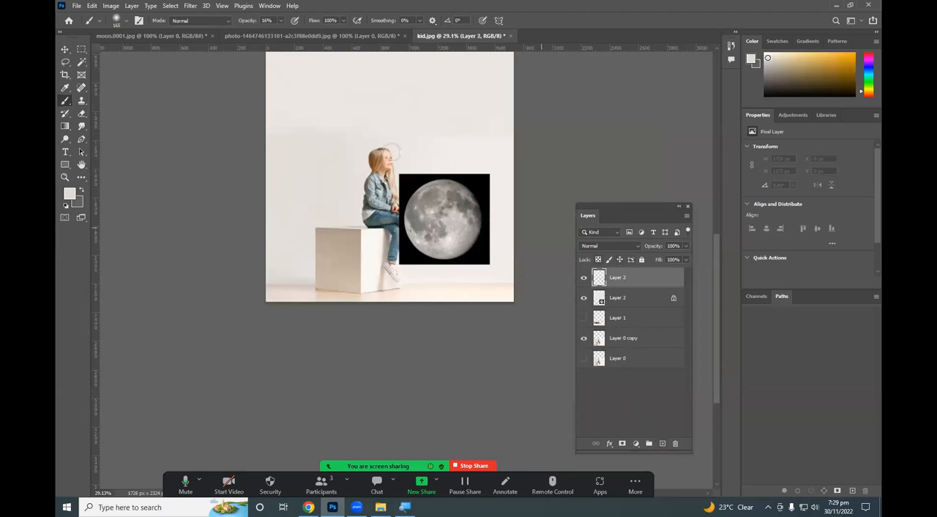
left_click(64, 206)
mouse_move(291, 107)
left_mouse_down()
mouse_move(345, 84)
mouse_move(317, 105)
mouse_move(321, 116)
mouse_move(355, 98)
mouse_move(321, 115)
mouse_move(431, 91)
mouse_move(422, 113)
mouse_move(451, 105)
mouse_move(472, 126)
left_mouse_up()
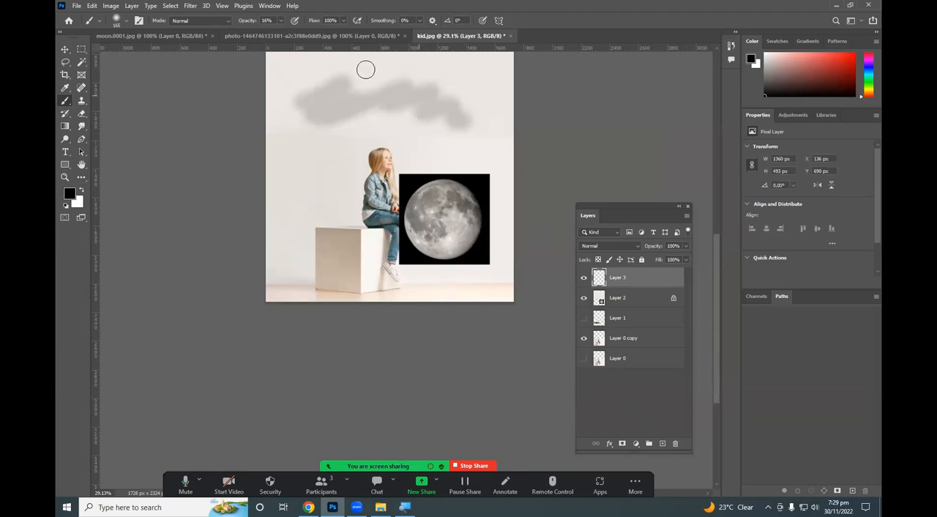
Set the brush opacity to 100% and paint a zigzag black stroke between the grey stroke and the girl's head.
left_click(123, 23)
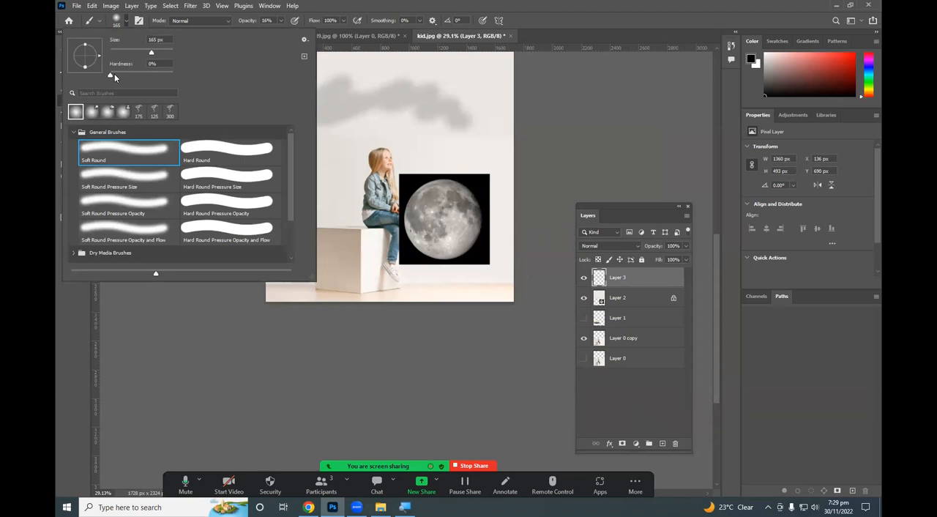
left_click(324, 4)
left_click(282, 22)
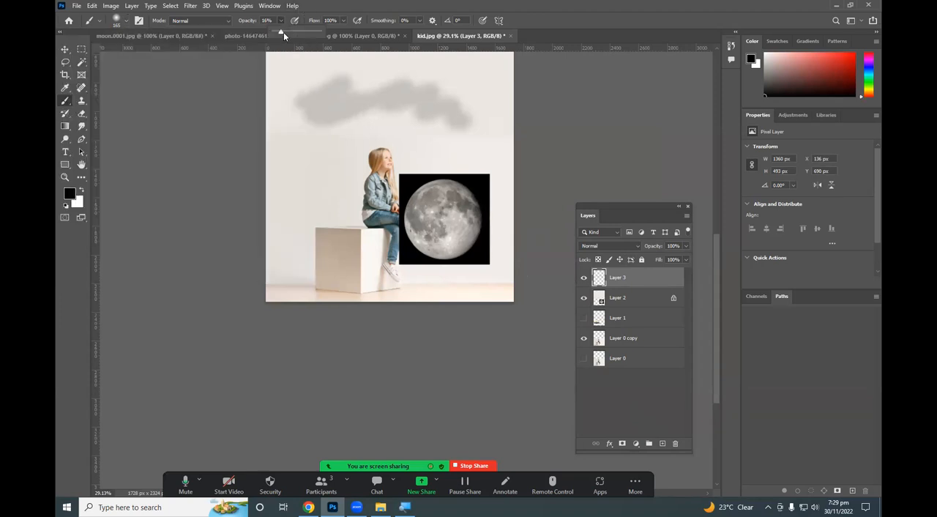
left_click(326, 4)
left_click(282, 20)
mouse_move(287, 117)
left_mouse_down()
mouse_move(318, 107)
mouse_move(313, 126)
mouse_move(356, 112)
mouse_move(350, 131)
mouse_move(392, 122)
mouse_move(390, 133)
mouse_move(435, 129)
left_mouse_up()
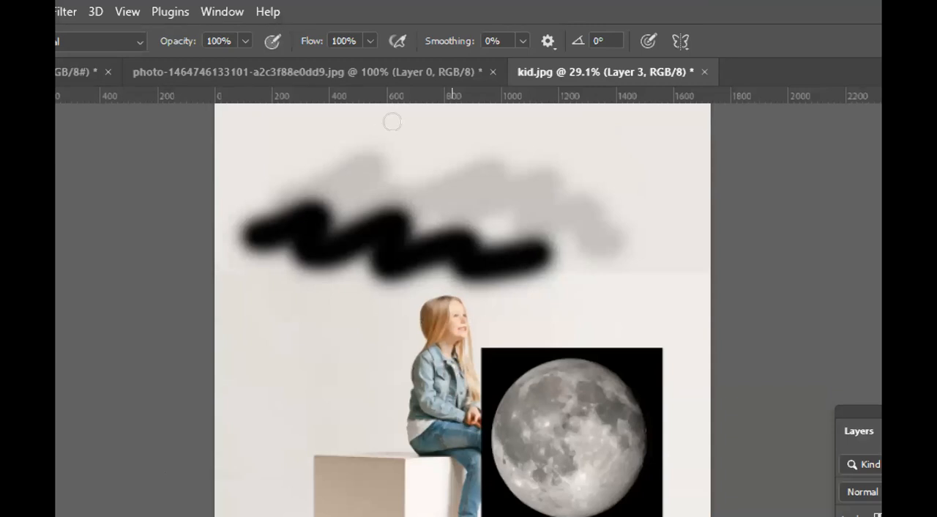
Set the brush opacity to 23% and paint another zigzag stroke above the solid black one.
left_click(245, 41)
left_click_drag(245, 64, 175, 64)
mouse_move(257, 160)
left_mouse_down()
mouse_move(328, 132)
mouse_move(415, 134)
mouse_move(492, 156)
left_mouse_up()
scroll(426, 99, "up", 3)
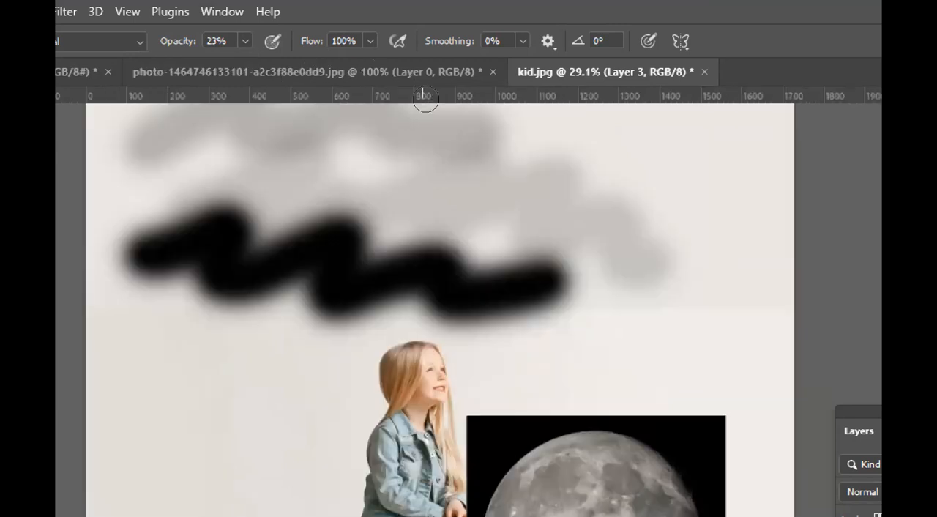
scroll(425, 99, "down", 3)
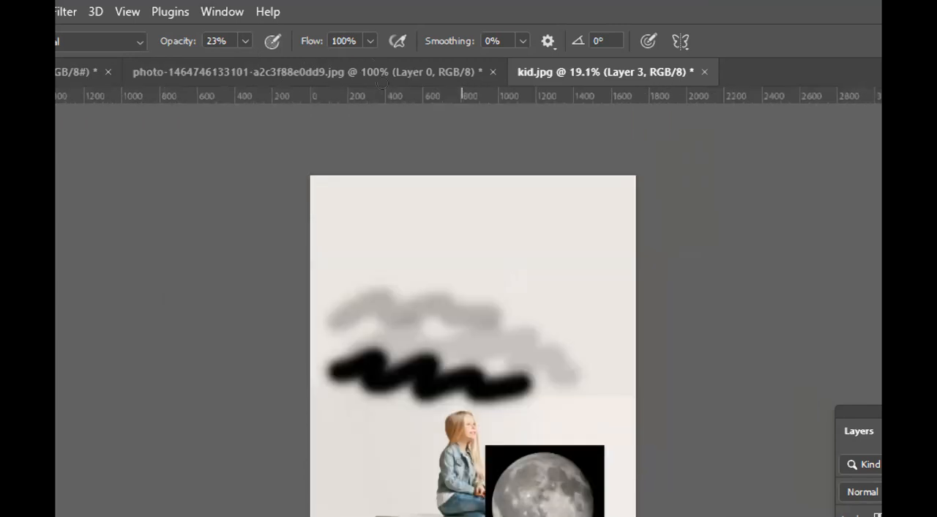
Set the brush opacity to 8% and paint a fainter stroke higher on the wall, above the other test strokes.
scroll(376, 117, "up", 1)
left_click(245, 41)
left_click_drag(245, 64, 230, 64)
mouse_move(363, 293)
left_mouse_down()
mouse_move(476, 208)
mouse_move(552, 235)
left_mouse_up()
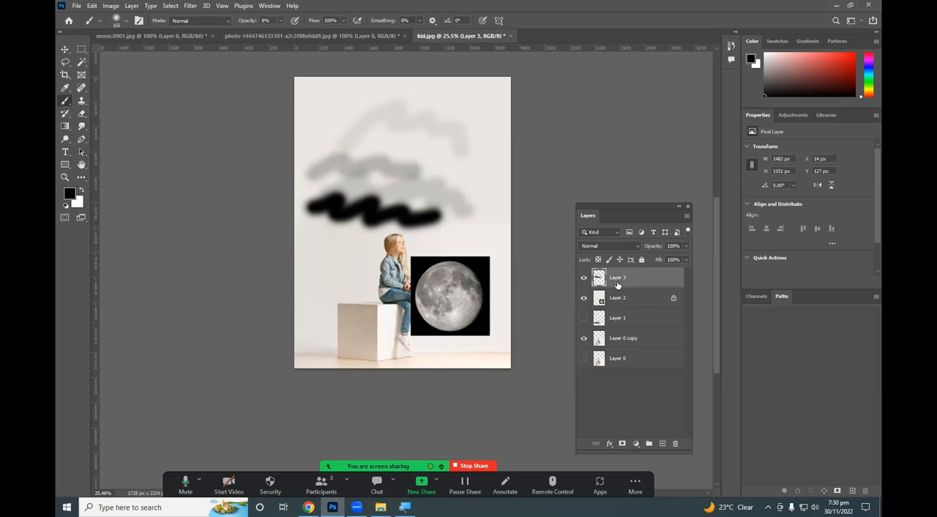
Hide and show Layer 3 to compare, and delete the layer with its test strokes.
left_click(584, 278)
left_click(584, 278)
key("Delete")
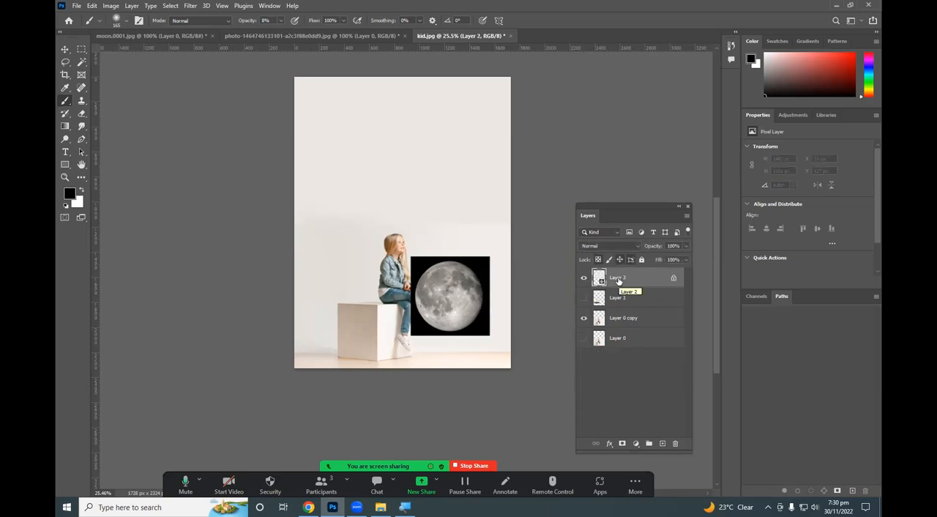
Try a black stroke at 15% opacity on Layer 2 over the seam above the girl, and undo it.
scroll(472, 295, "down", 2)
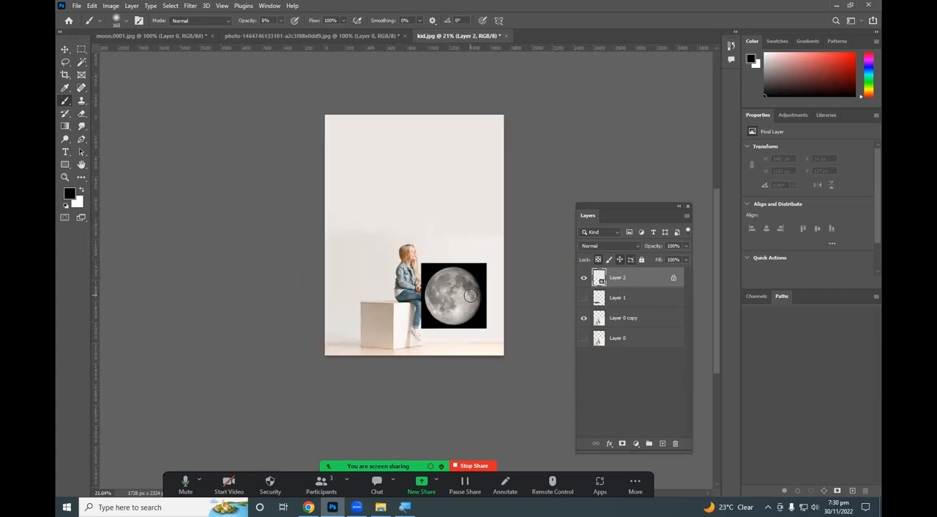
scroll(472, 295, "up", 6)
scroll(348, 157, "up", 1)
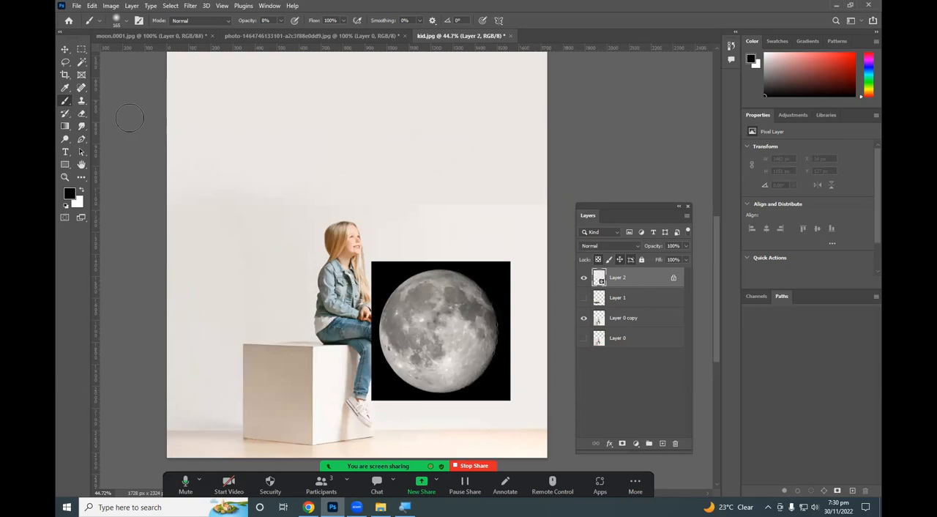
left_click(281, 21)
left_click(288, 33)
left_click_drag(289, 33, 285, 33)
mouse_move(318, 199)
left_mouse_down()
mouse_move(268, 204)
mouse_move(307, 194)
mouse_move(278, 192)
mouse_move(316, 203)
left_mouse_up()
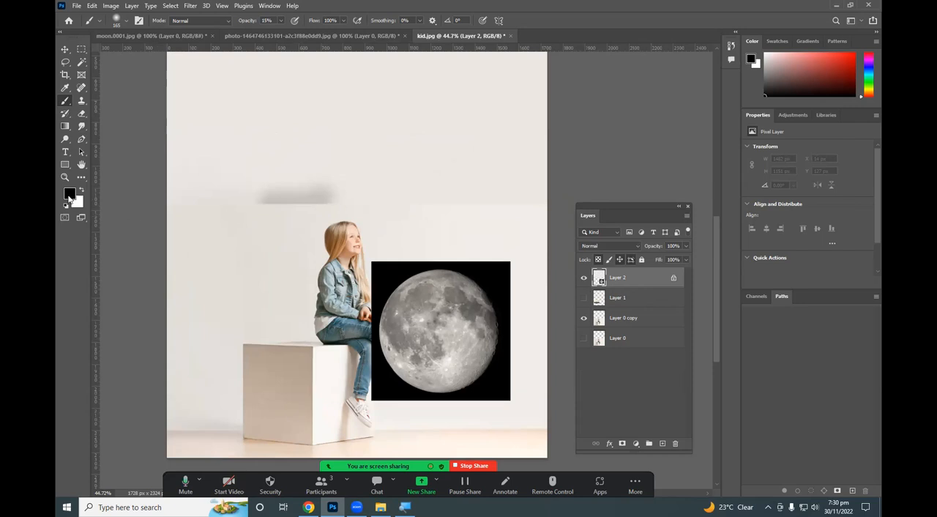
key("ctrl+z")
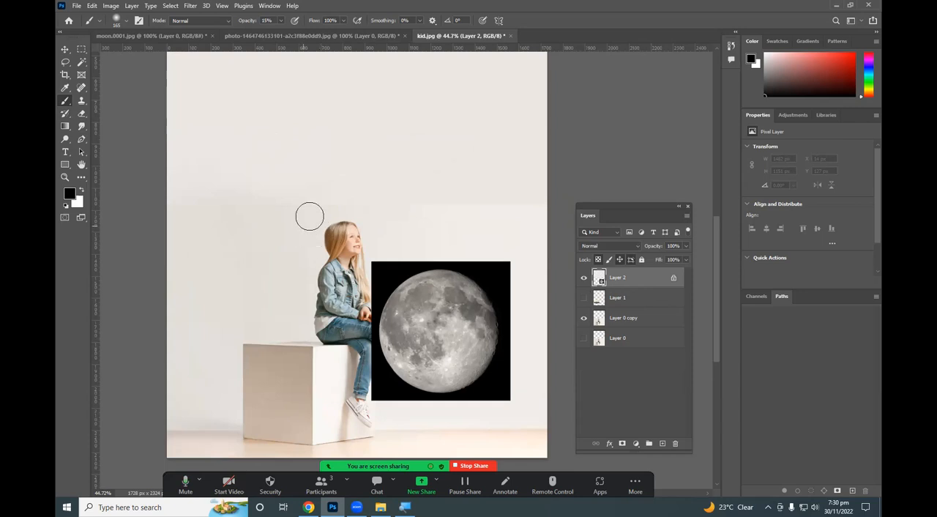
Sample the wall colour at the seam just above the girl's head with the Eyedropper.
key("i")
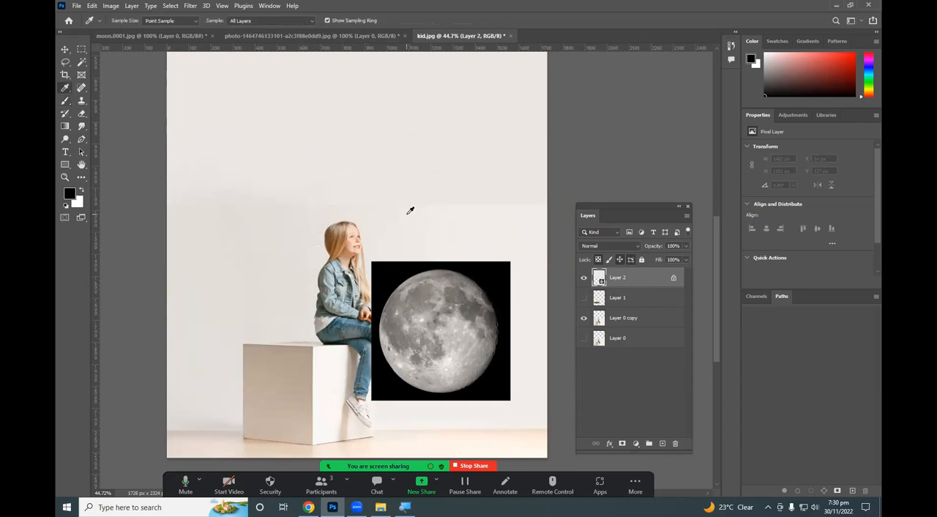
scroll(311, 204, "up", 4)
left_click(307, 203)
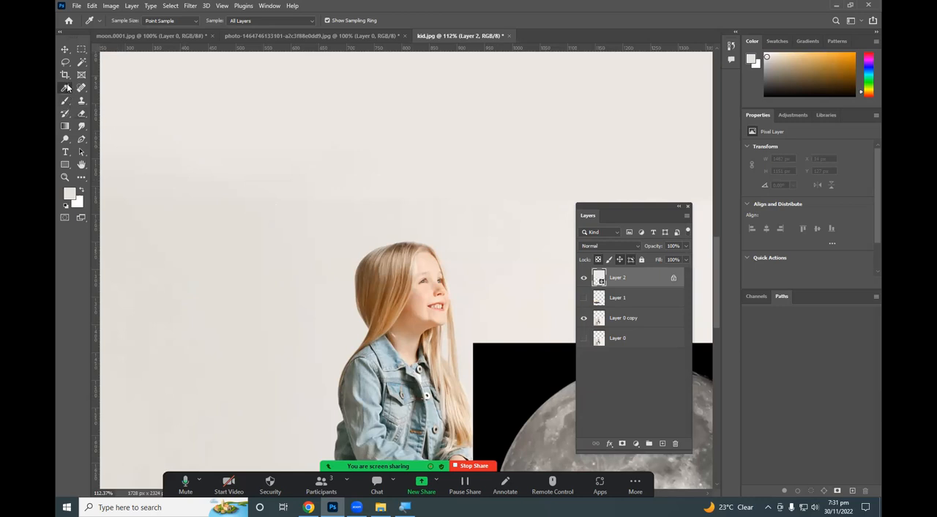
left_click(339, 203)
Set the Brush tool to 5% opacity and a size of 100 px.
left_click(71, 101)
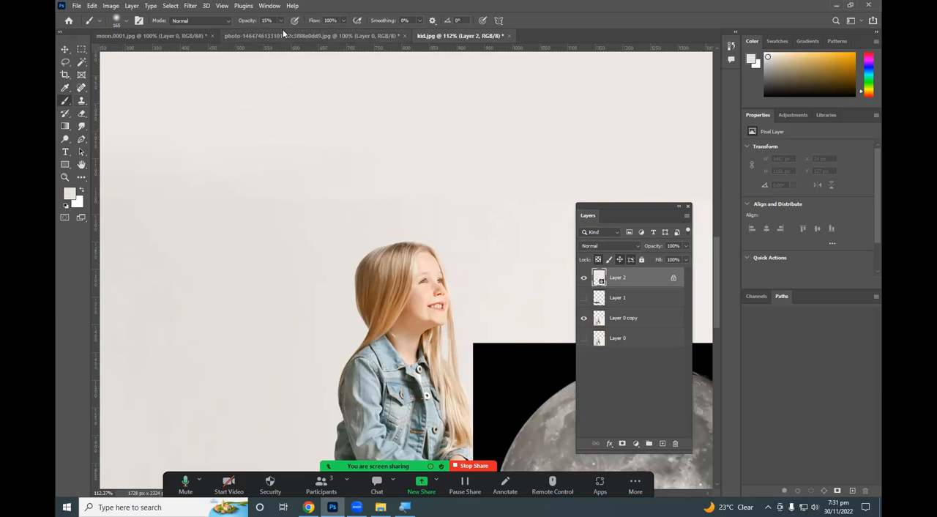
left_click_drag(276, 36, 273, 35)
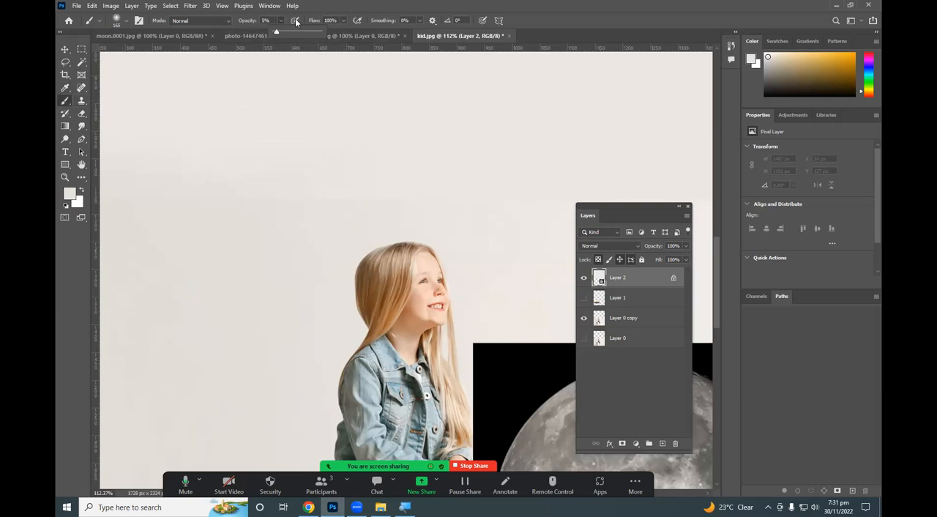
key("bracketleft")
key("bracketleft")
key("bracketleft")
key("bracketleft")
key("bracketleft")
key("bracketleft")
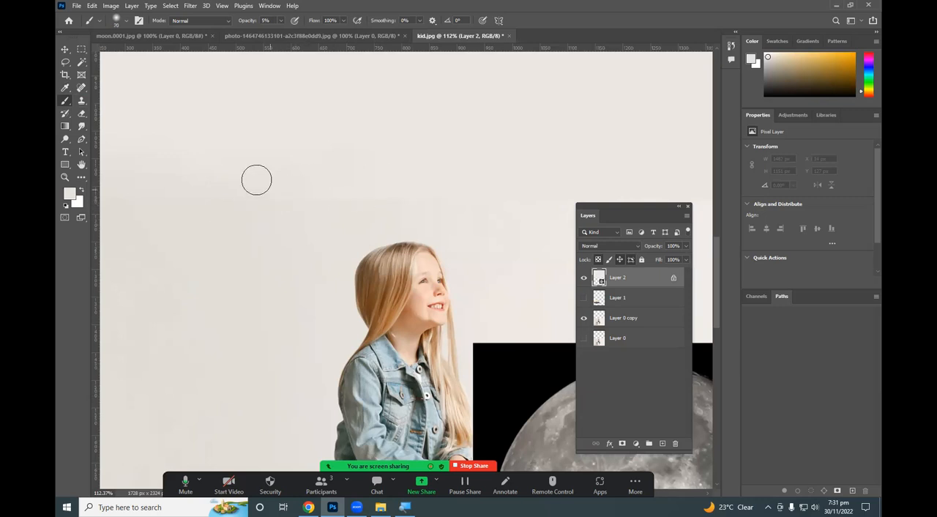
key("bracketright")
key("bracketright")
key("bracketright")
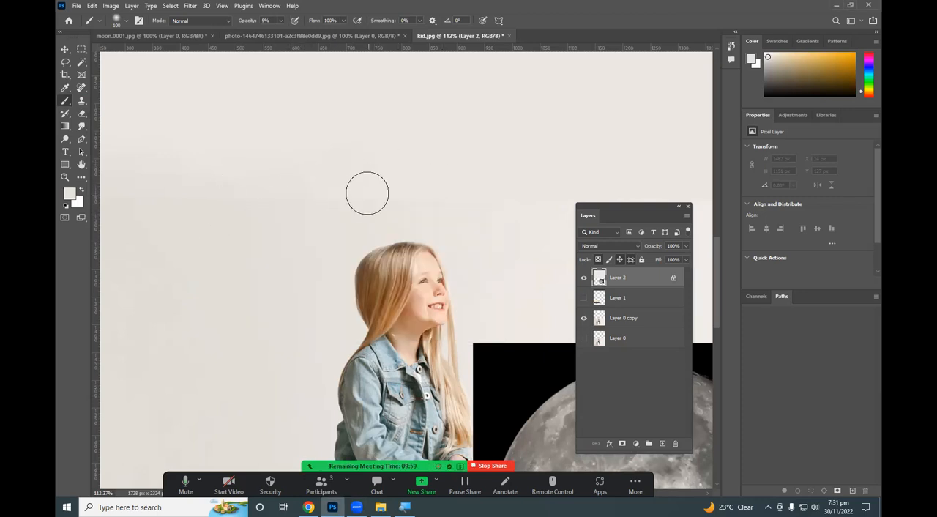
Brush the sampled colour over the seam above and behind the girl, raising the opacity to 33% and 72%.
left_click(281, 21)
left_click(316, 205)
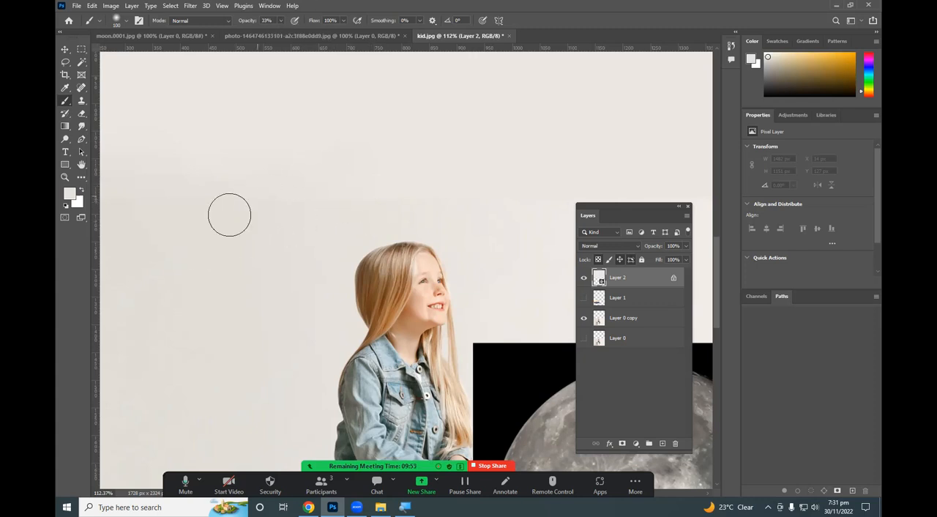
left_click_drag(281, 21, 300, 33)
left_click_drag(276, 182, 119, 176)
left_click_drag(380, 209, 262, 218)
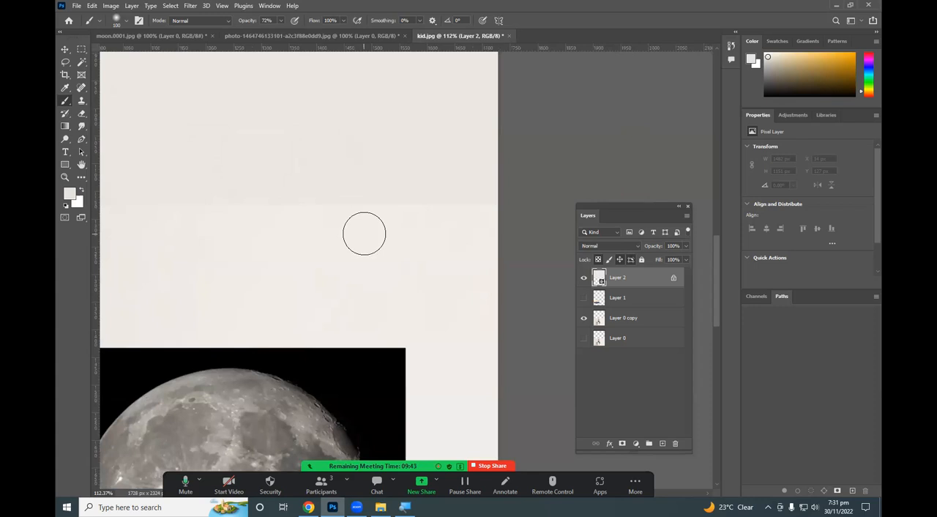
Sample the wall colour at the seam above the moon and enlarge the brush to 175 px.
key("i")
left_click(386, 206)
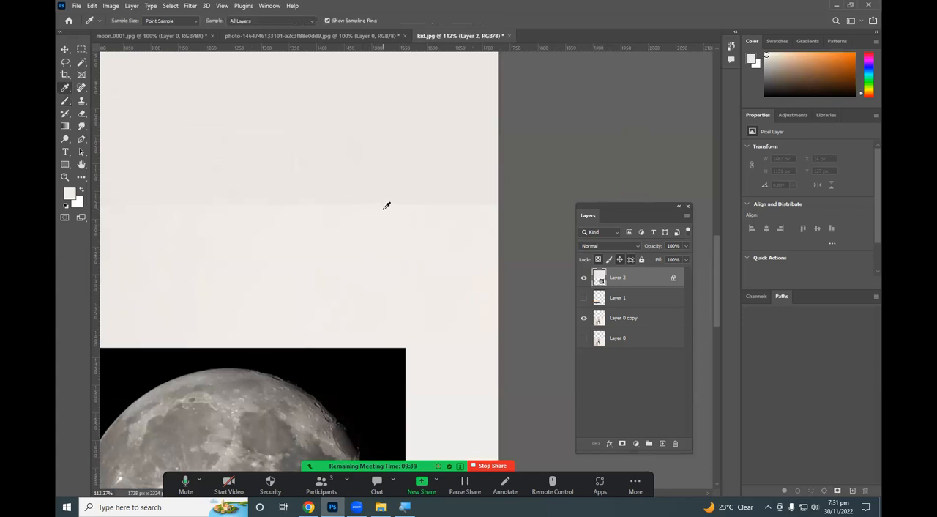
key("b")
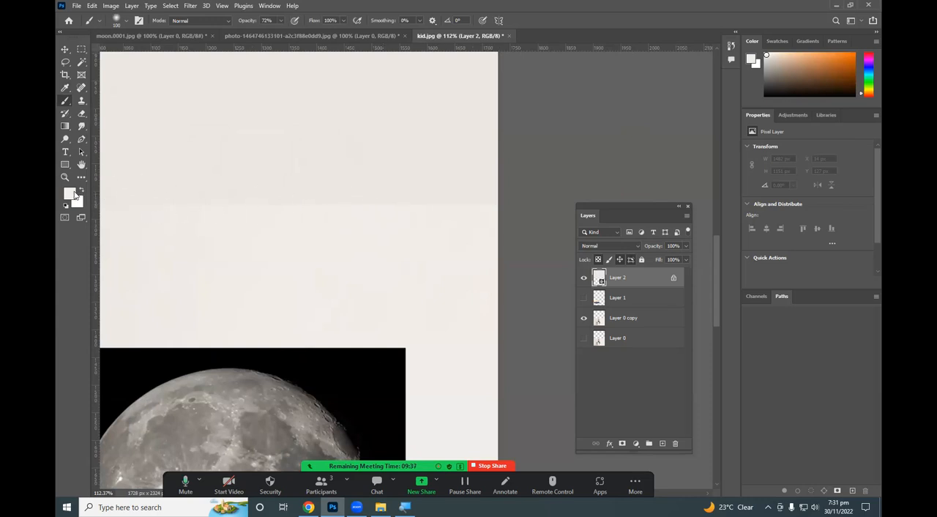
key("bracketright")
key("bracketright")
Brush the sampled colour over the seam from the canvas's right edge across the moon to near the girl's head.
mouse_move(469, 206)
left_mouse_down()
mouse_move(456, 195)
mouse_move(299, 202)
mouse_move(277, 164)
mouse_move(213, 178)
left_mouse_up()
key("space")
left_click_drag(340, 237, 487, 294)
mouse_move(339, 252)
left_mouse_down()
mouse_move(329, 215)
mouse_move(257, 289)
mouse_move(287, 191)
mouse_move(213, 250)
mouse_move(230, 217)
mouse_move(229, 252)
left_mouse_up()
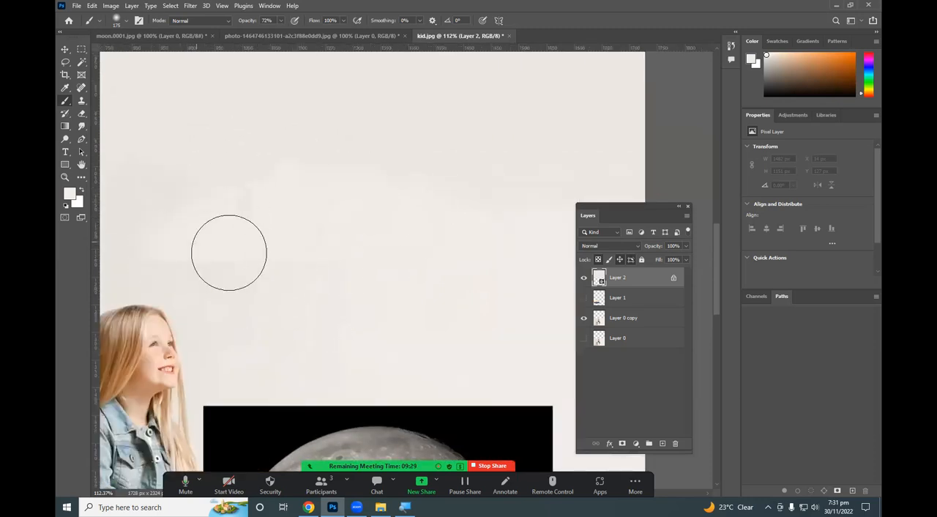
Examine how the painted wall above the girl and the moon blends with the rest of the background.
scroll(424, 283, "down", 2)
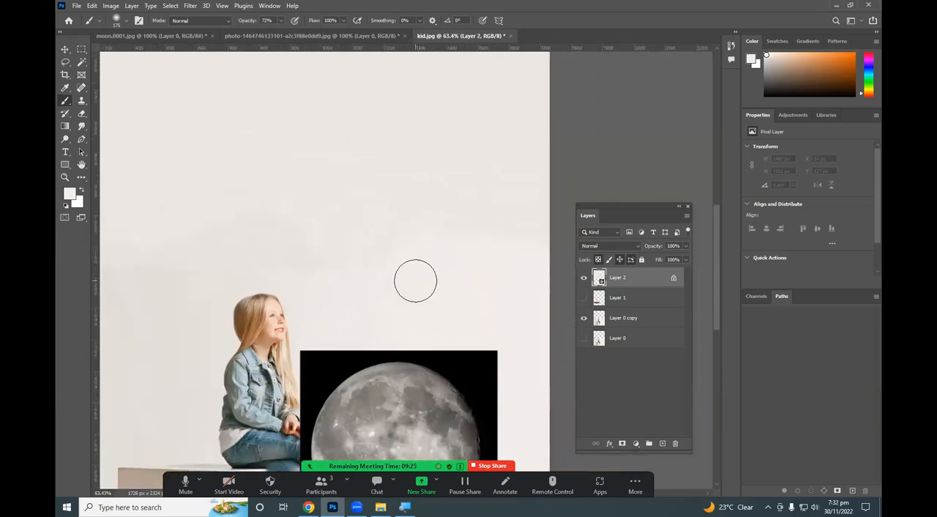
scroll(415, 280, "down", 3)
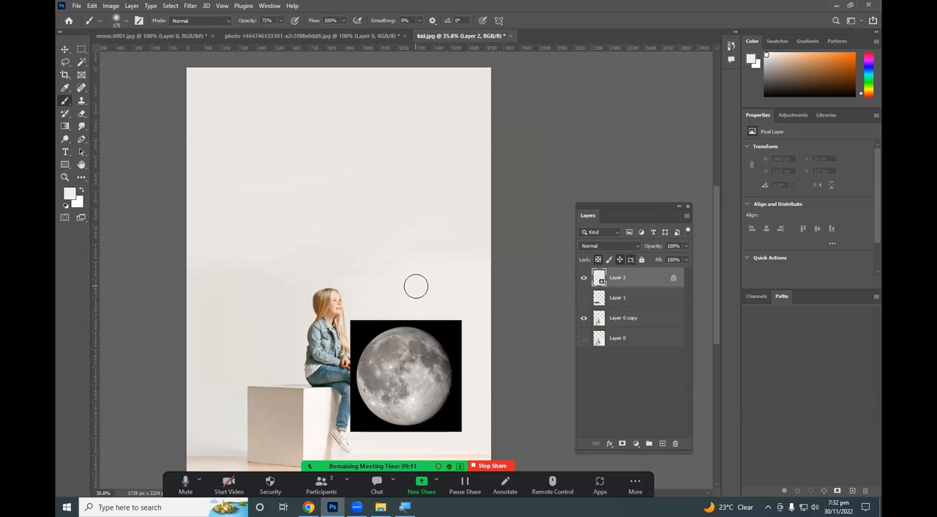
left_click(206, 6)
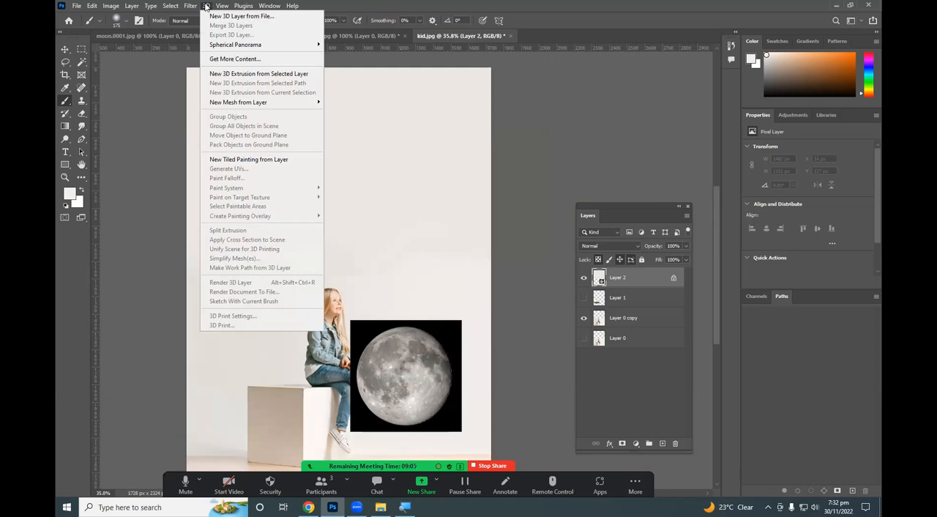
left_click(207, 5)
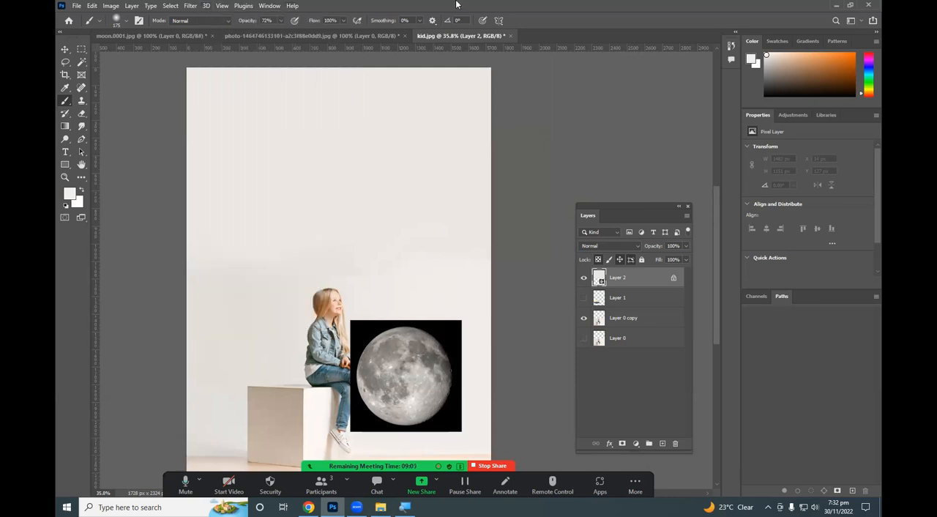
scroll(414, 178, "down", 2)
scroll(334, 270, "up", 5)
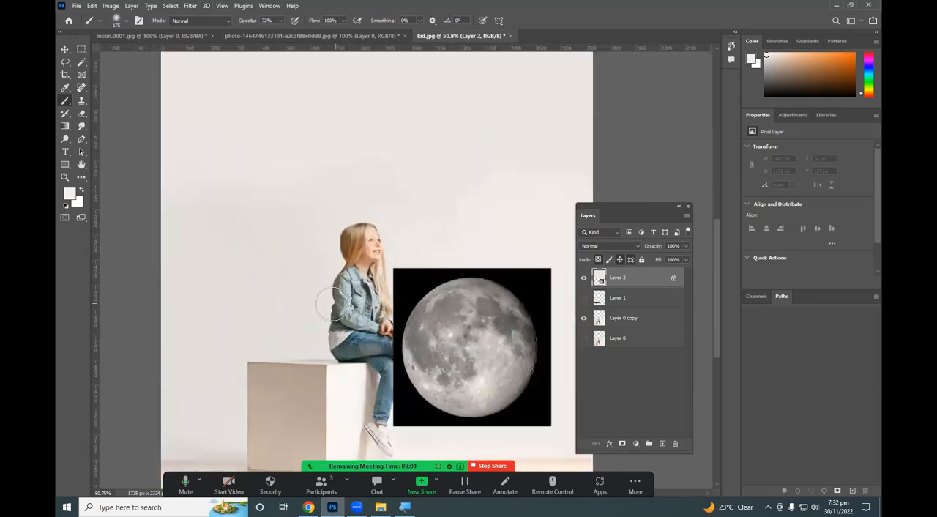
scroll(344, 264, "down", 2)
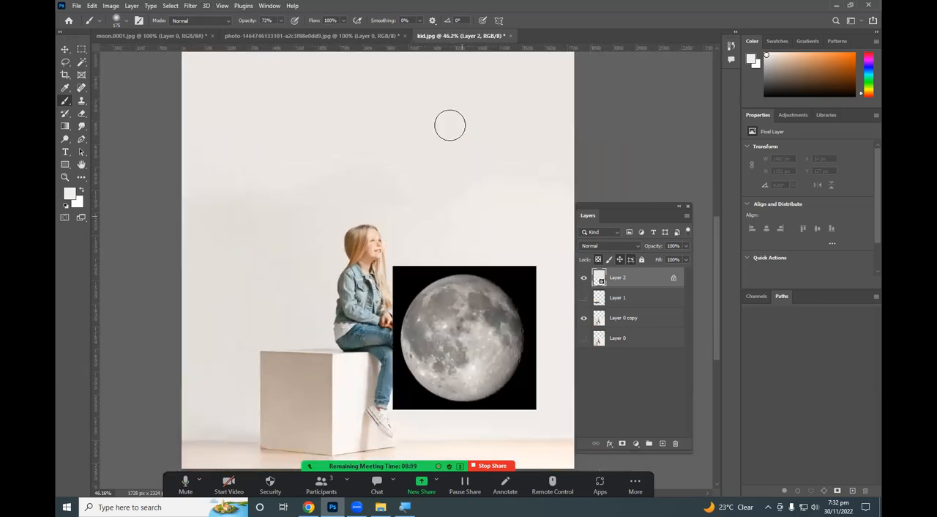
scroll(380, 146, "down", 4)
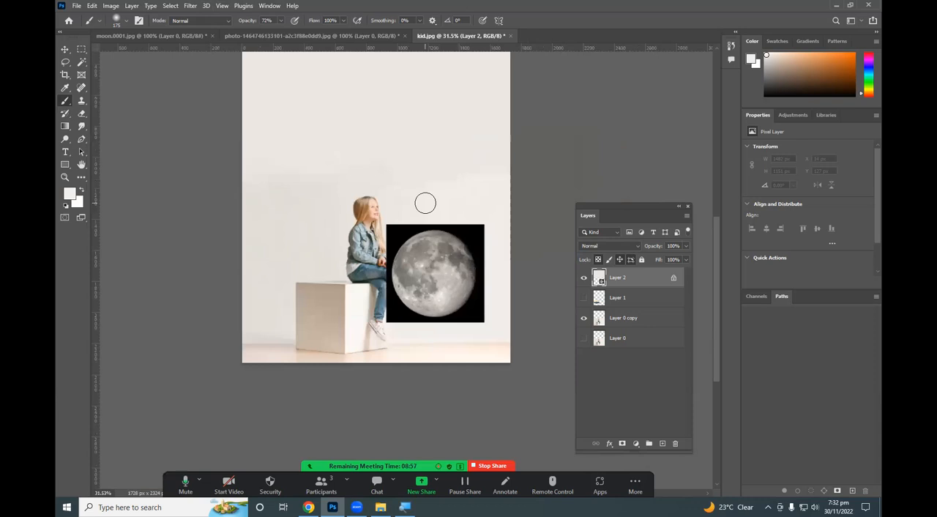
Toggle Layer 2's visibility to compare the wall with and without it, and unlock the layer.
left_click(584, 279)
left_click(584, 278)
left_click(583, 279)
left_click(584, 279)
left_click(673, 279)
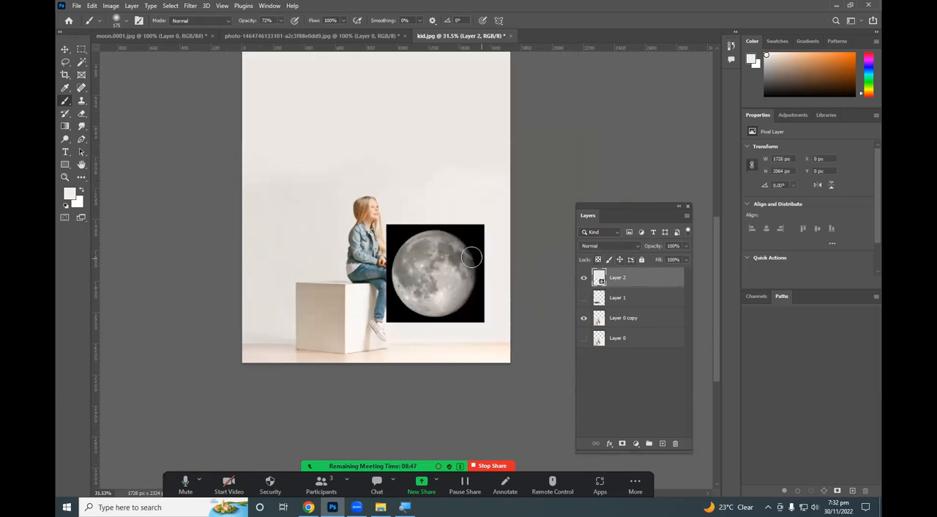
Cut the moon image out of Layer 2 into its own layer and place that layer directly beneath Layer 0 copy.
key("m")
left_click_drag(384, 221, 489, 330)
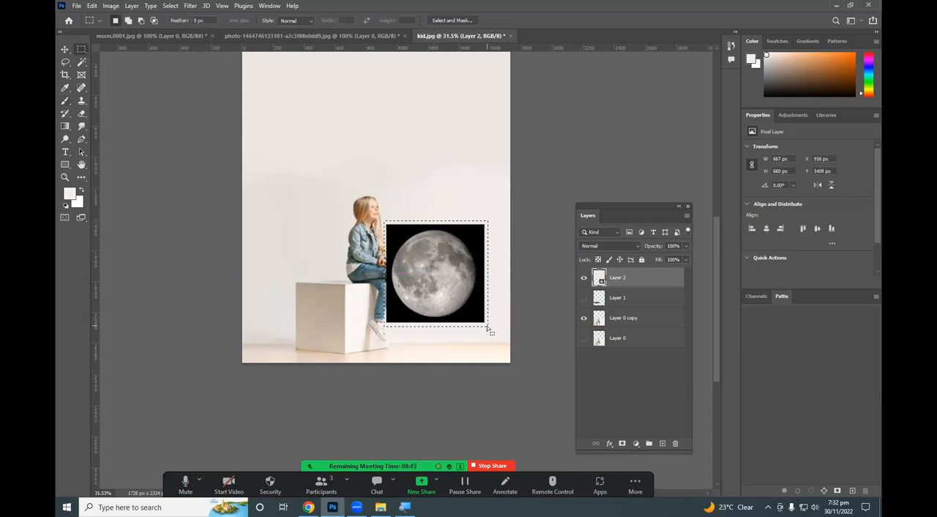
key("ctrl+x")
key("ctrl+v")
key("v")
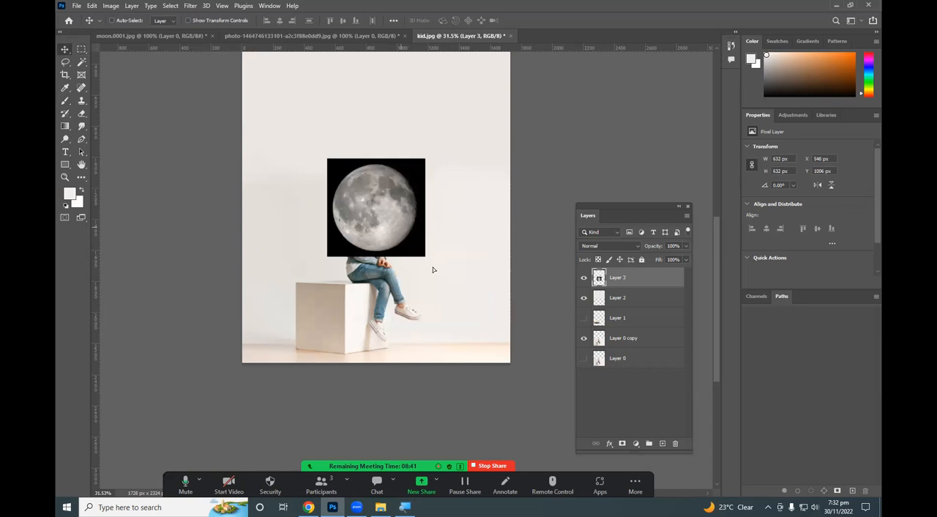
left_click_drag(433, 270, 491, 355)
left_click_drag(618, 279, 623, 353)
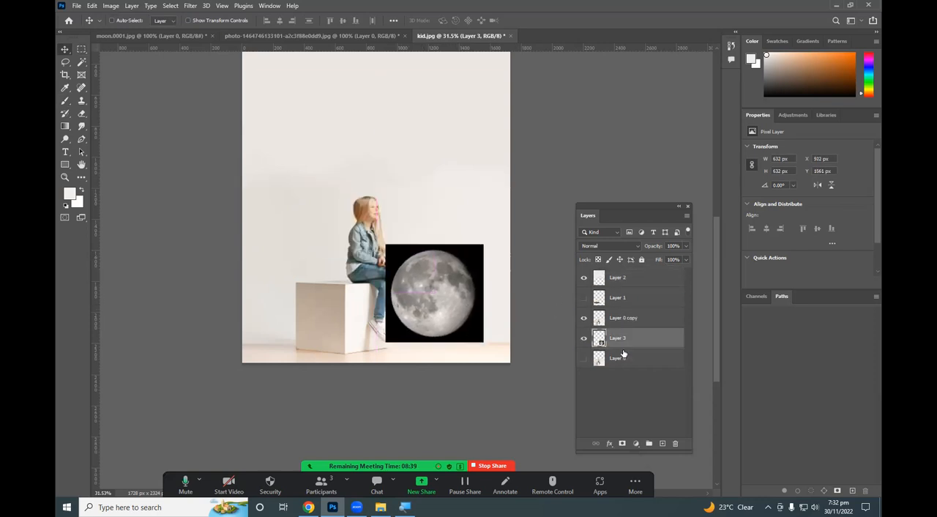
Toggle Layer 2's visibility and examine the blended wall around the girl up close and as a whole.
left_click(613, 278)
left_click(584, 279)
left_click(583, 279)
scroll(492, 207, "up", 2)
scroll(460, 157, "up", 4)
scroll(514, 237, "down", 5)
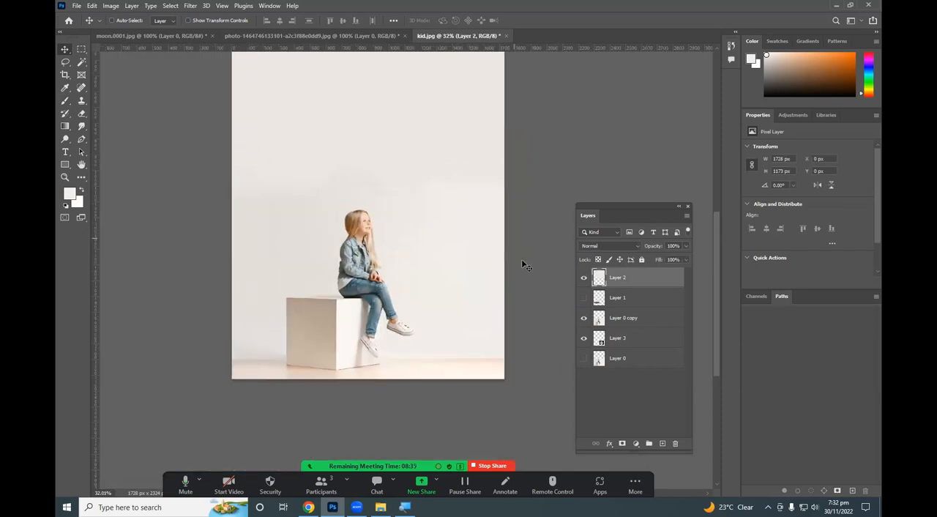
scroll(359, 126, "up", 4)
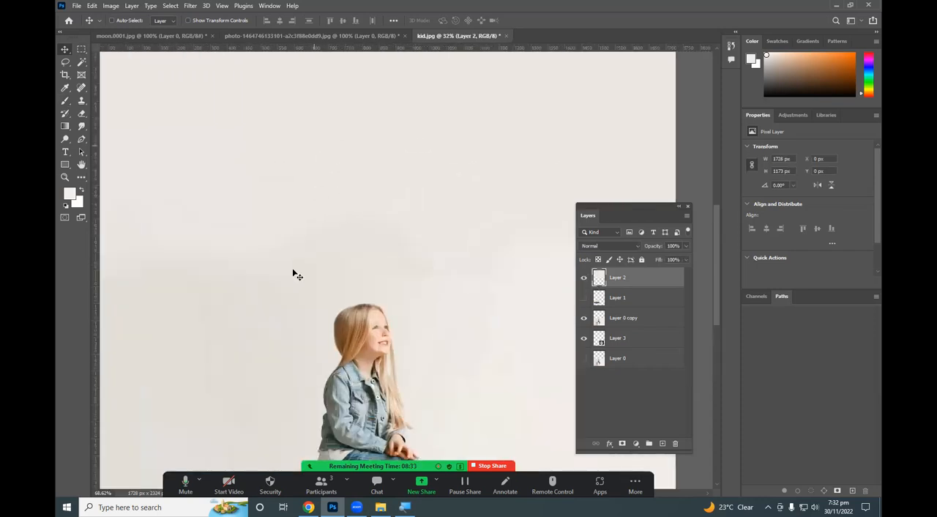
scroll(256, 268, "down", 2)
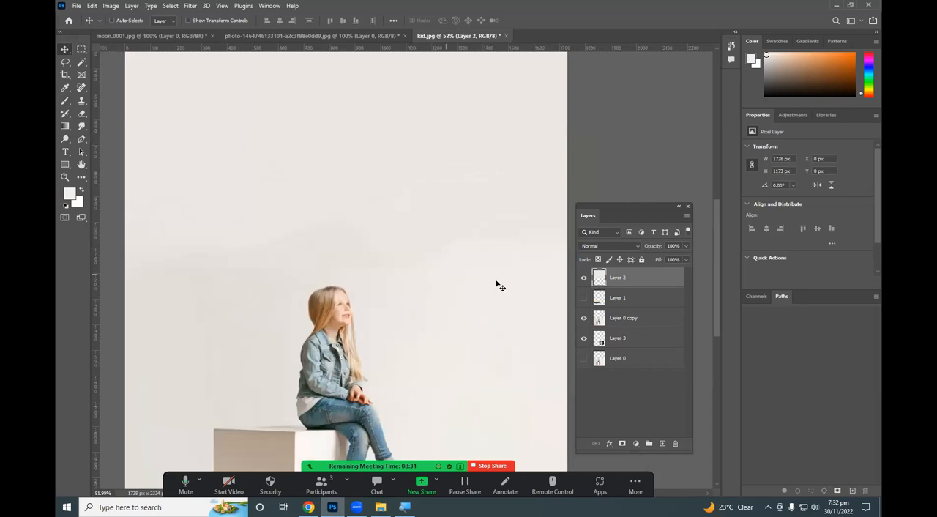
scroll(341, 265, "down", 2)
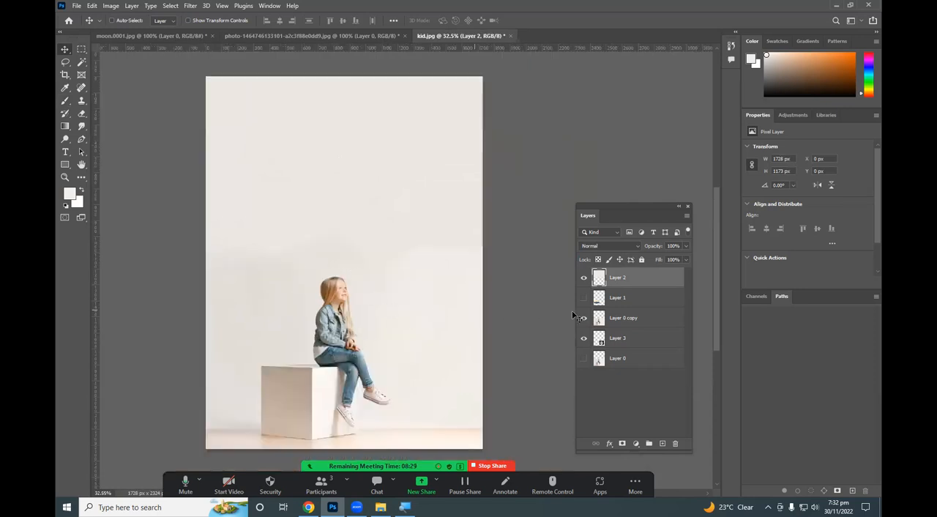
scroll(327, 266, "up", 5)
scroll(305, 270, "down", 4)
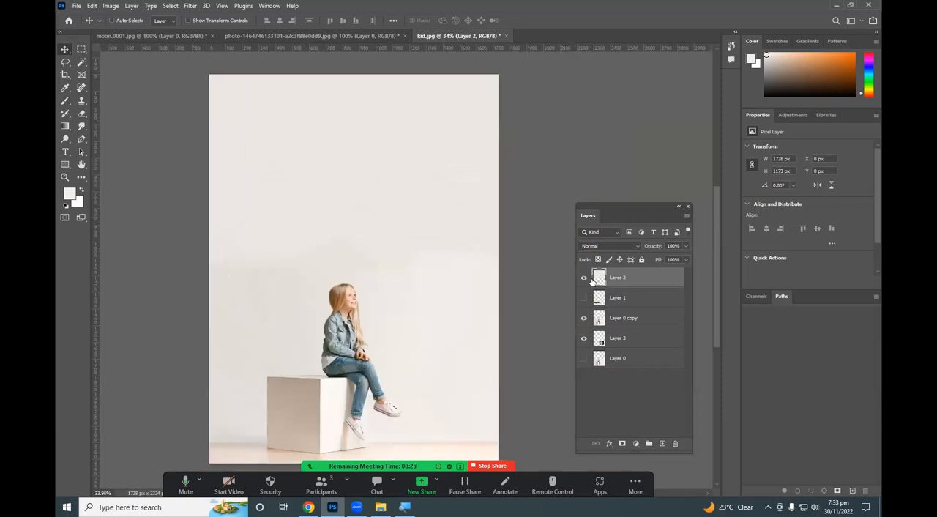
Merge Layer 2 with Layer 0 copy into one layer and check it by toggling its visibility.
left_click(600, 320)
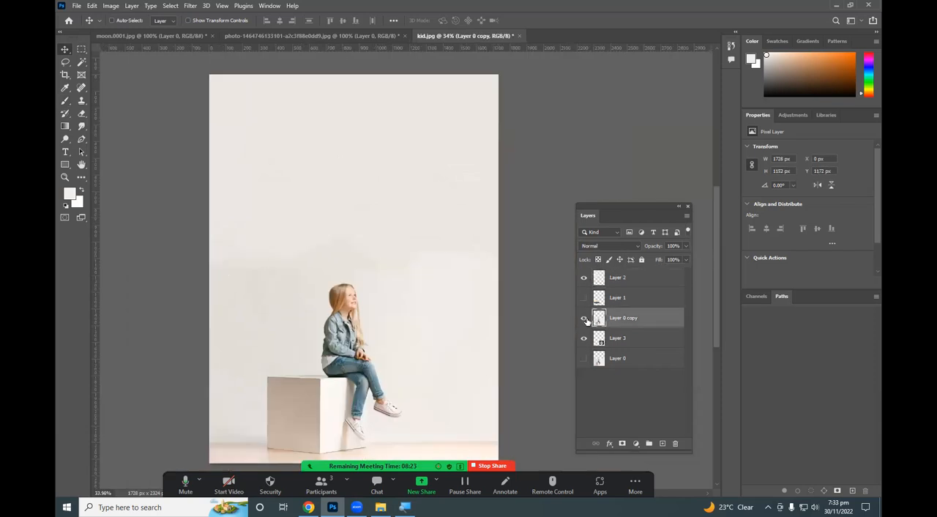
left_click(583, 297)
left_click(583, 278)
left_click(583, 278)
left_click(633, 279, "ctrl")
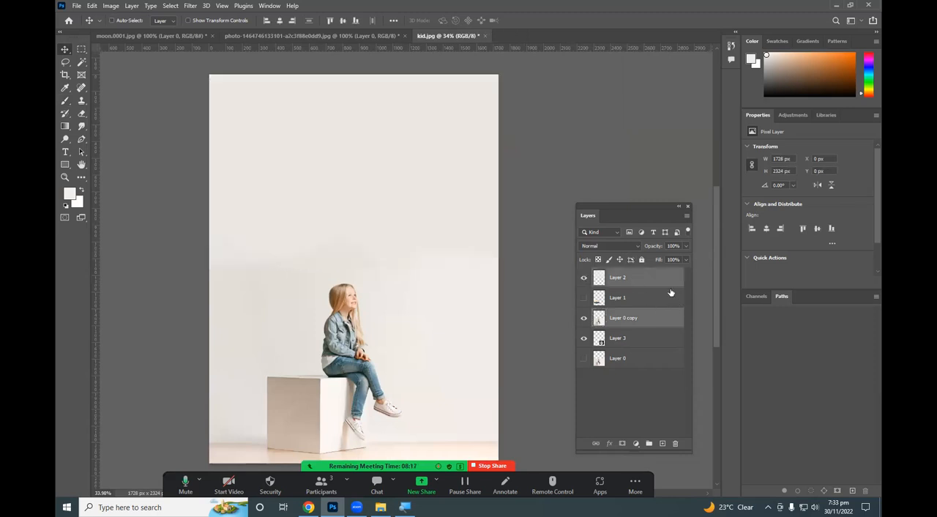
left_click(657, 282)
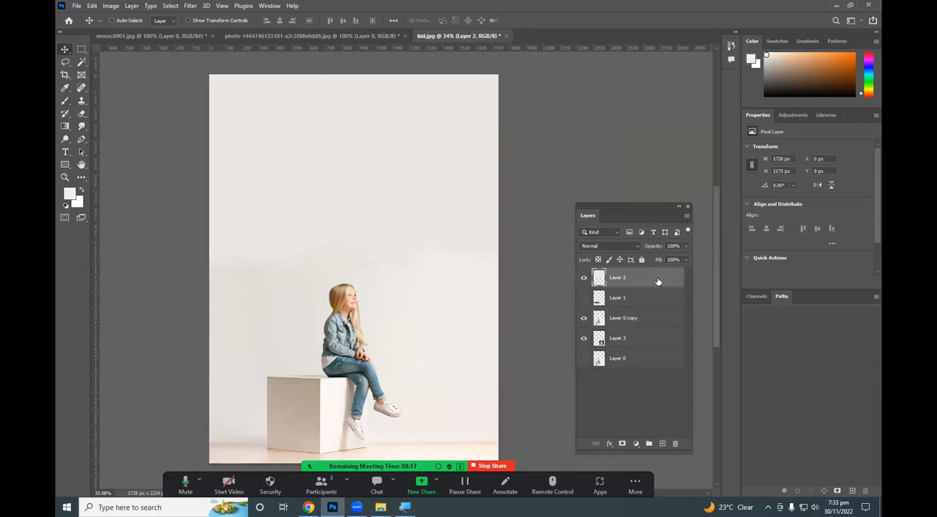
left_click(641, 320, "ctrl")
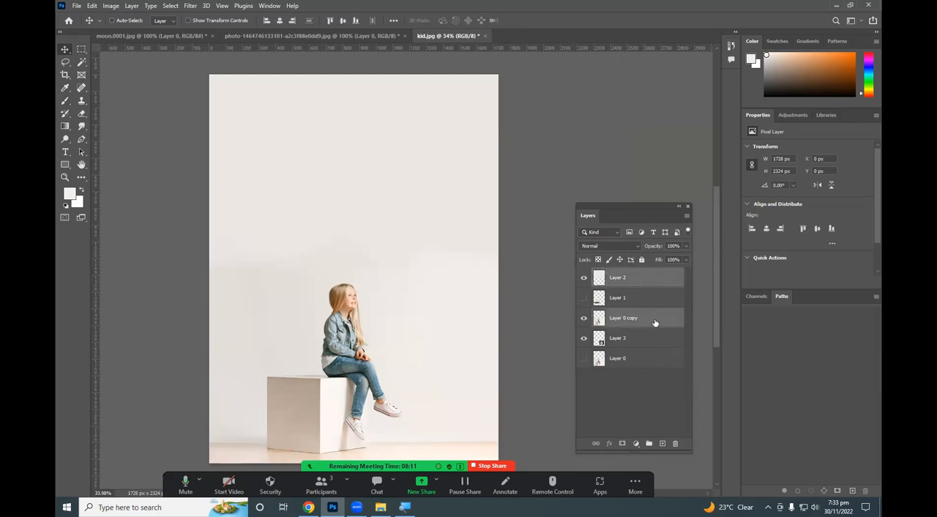
right_click(648, 282)
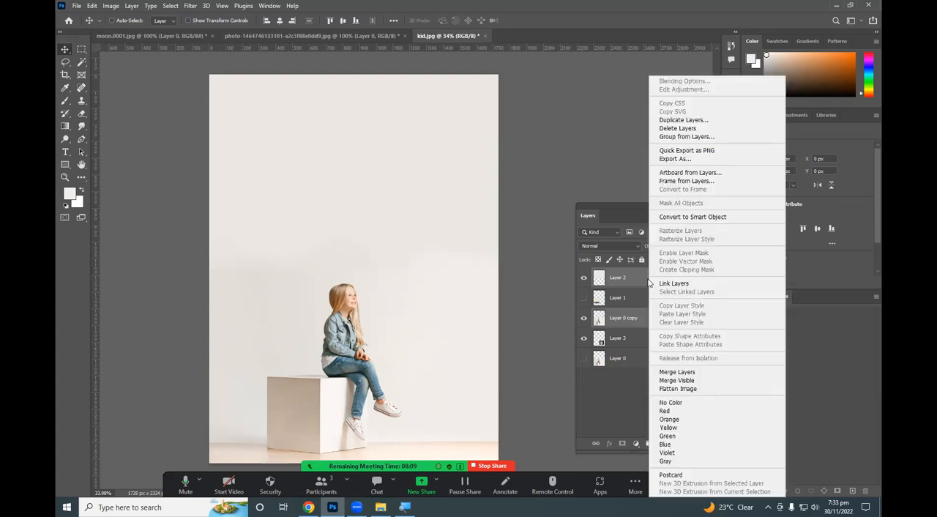
left_click(671, 374)
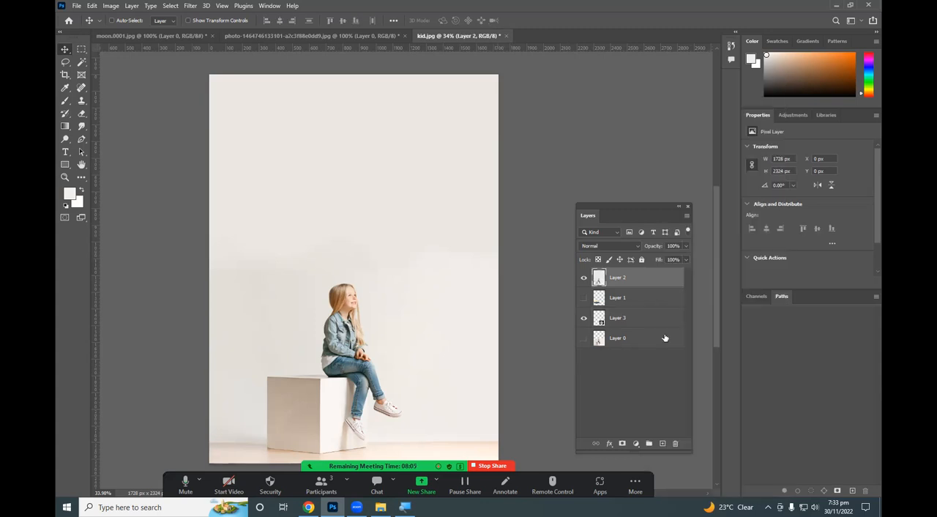
left_click(583, 278)
left_click(583, 277)
Select the wall around the girl with the Magic Wand at tolerance 20, undoing the accidental shift of the selected area.
left_click(82, 61)
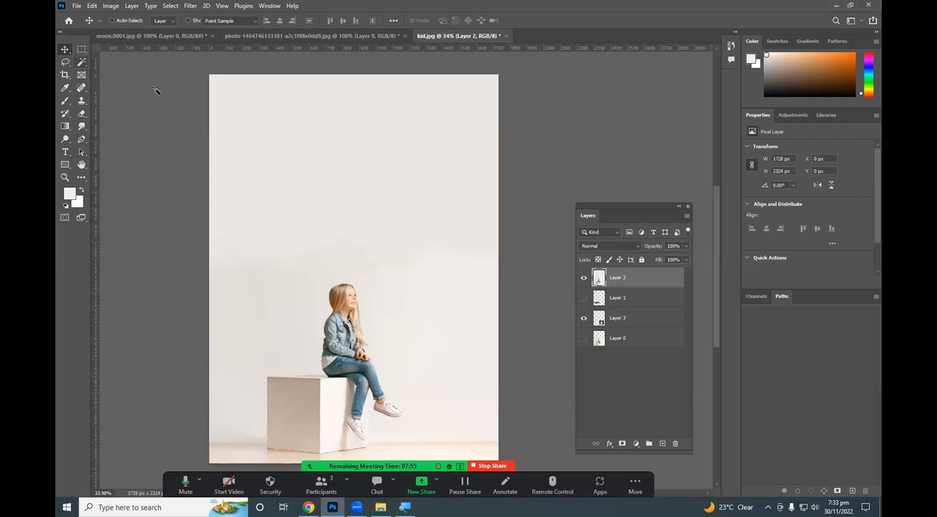
left_click(270, 155)
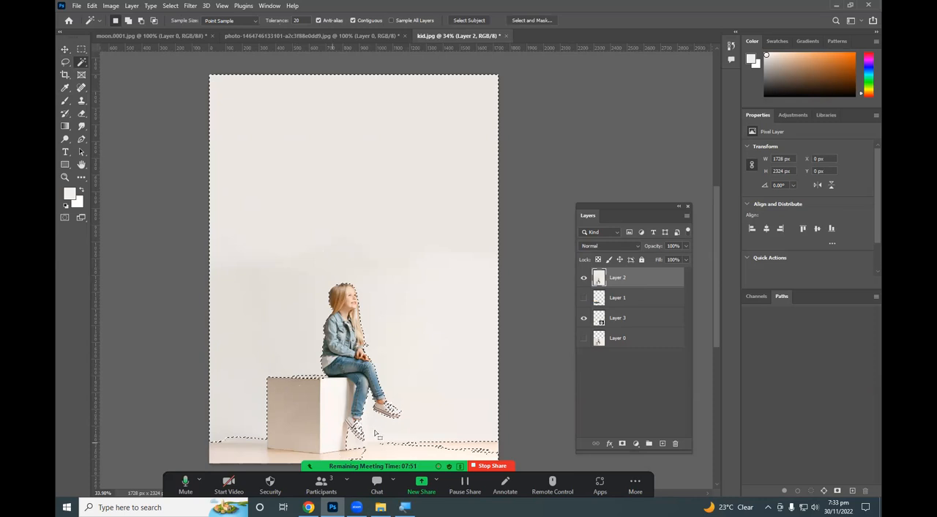
scroll(375, 433, "up", 5)
left_click_drag(438, 341, 448, 303)
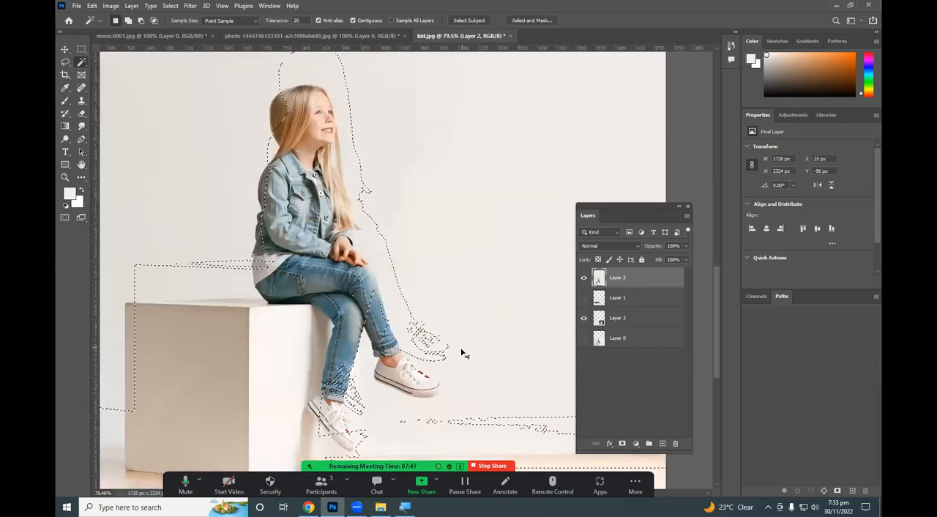
key("ctrl+z")
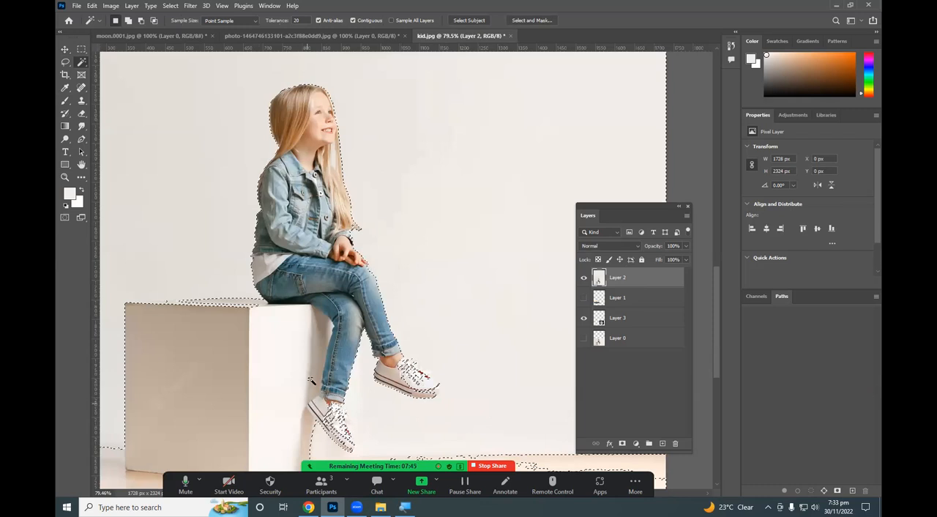
scroll(311, 380, "down", 3)
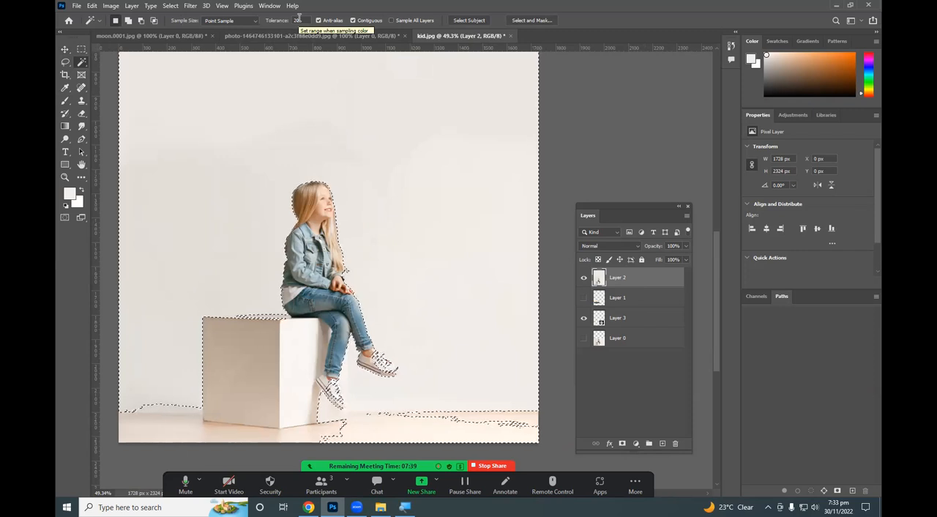
Clear the wall selection around the girl.
key("m")
left_click(370, 202)
scroll(394, 231, "down", 3)
scroll(387, 129, "up", 2)
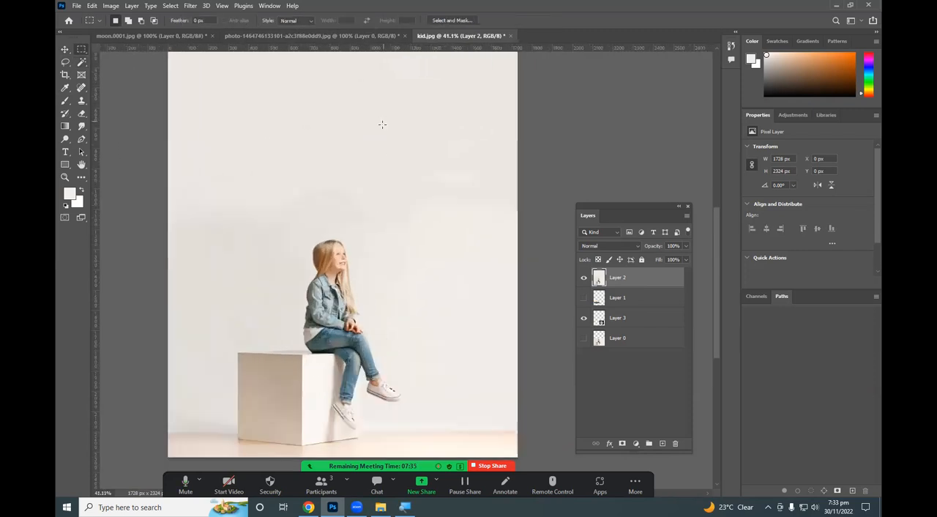
scroll(382, 124, "up", 1)
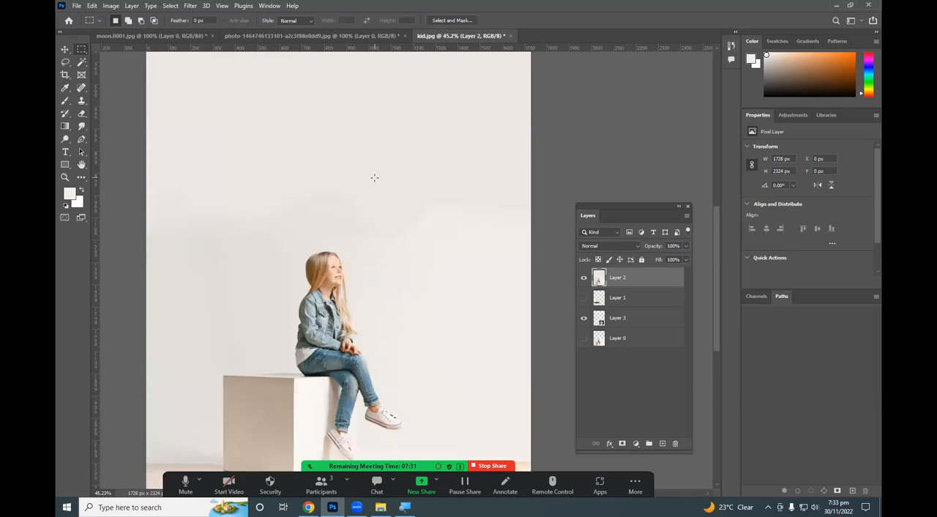
Select the shaded face of the cube under the girl with the Magic Wand at tolerance 20.
key("w")
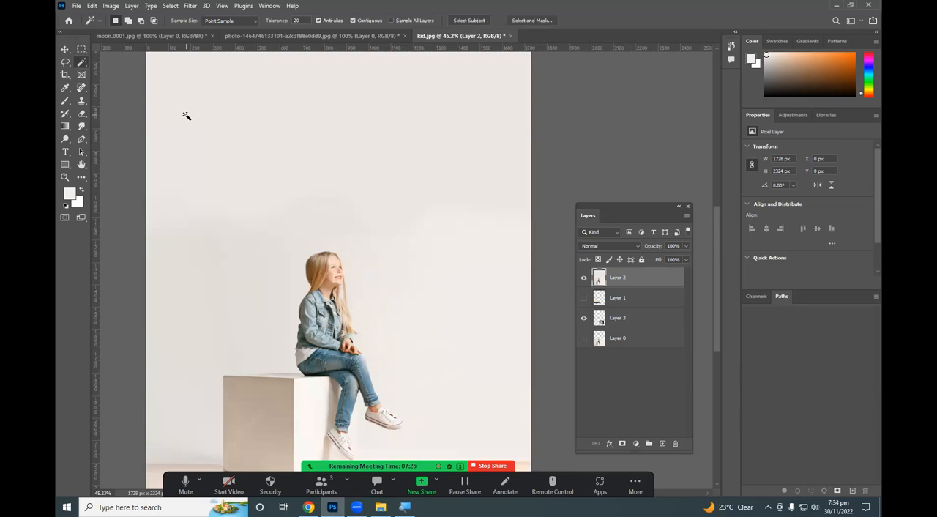
scroll(187, 115, "down", 2)
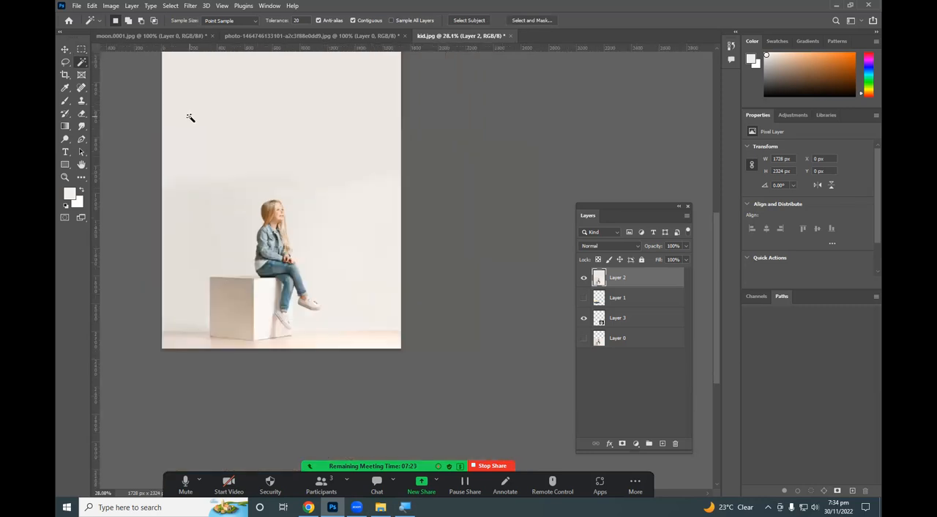
right_click(80, 64)
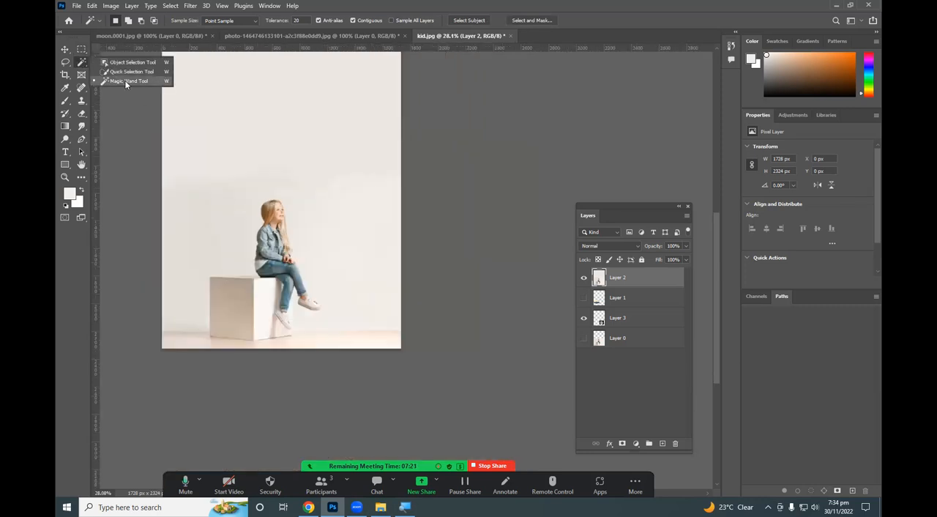
left_click(125, 82)
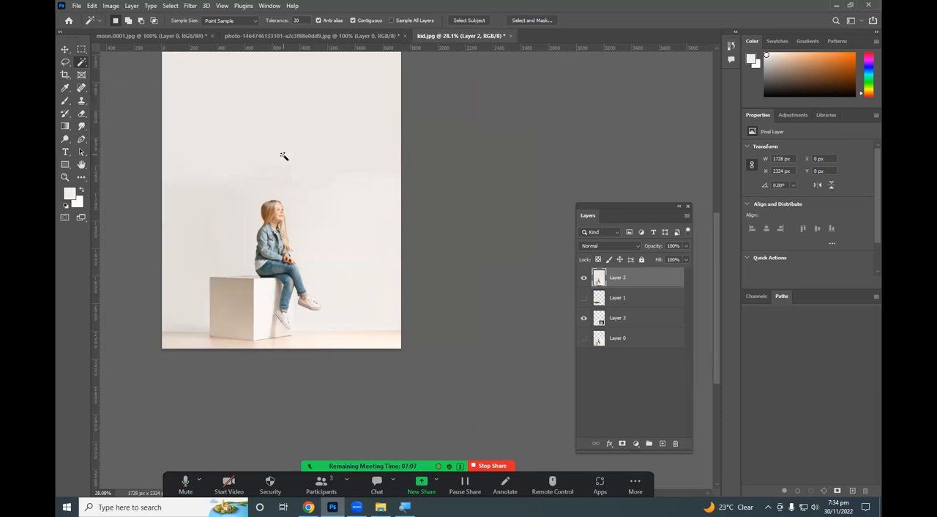
scroll(275, 162, "up", 2)
scroll(221, 244, "down", 1)
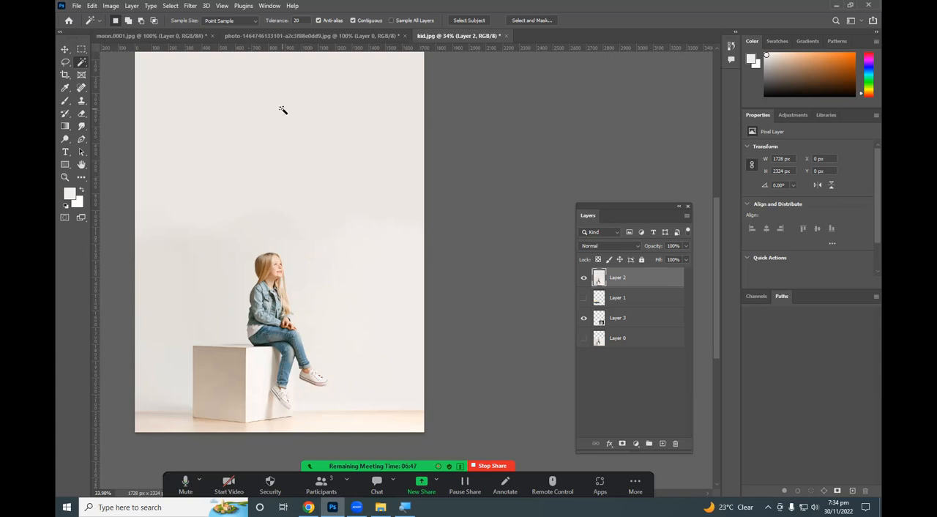
left_click(223, 364)
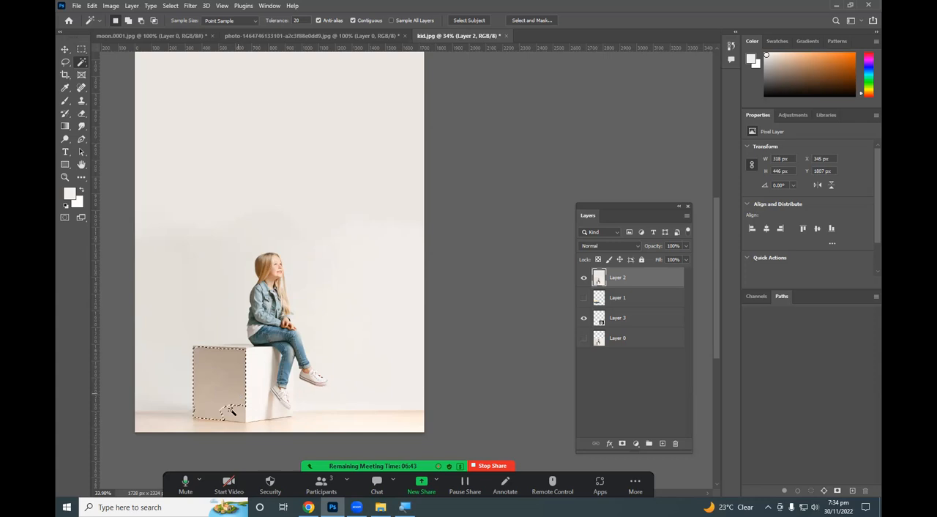
scroll(234, 412, "up", 5)
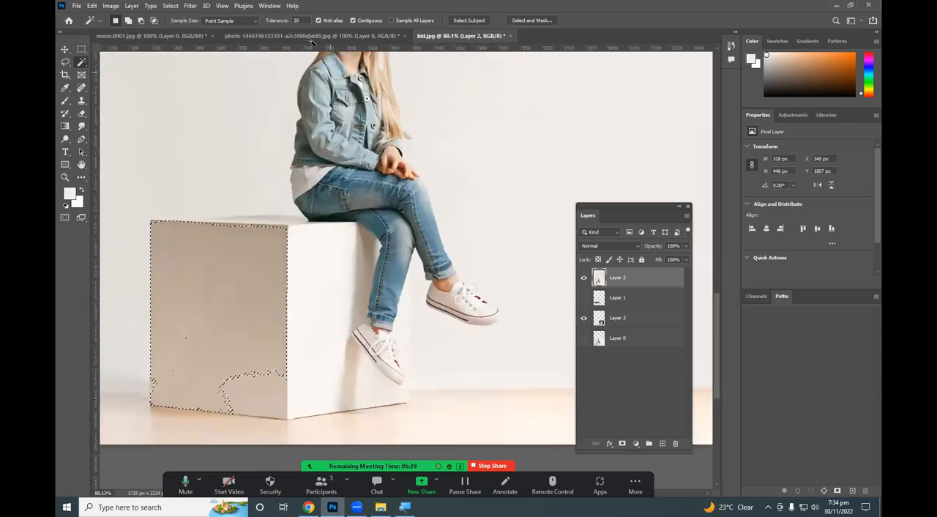
Raise the Magic Wand tolerance to 45 and reselect the cube's shaded face.
left_click(289, 19)
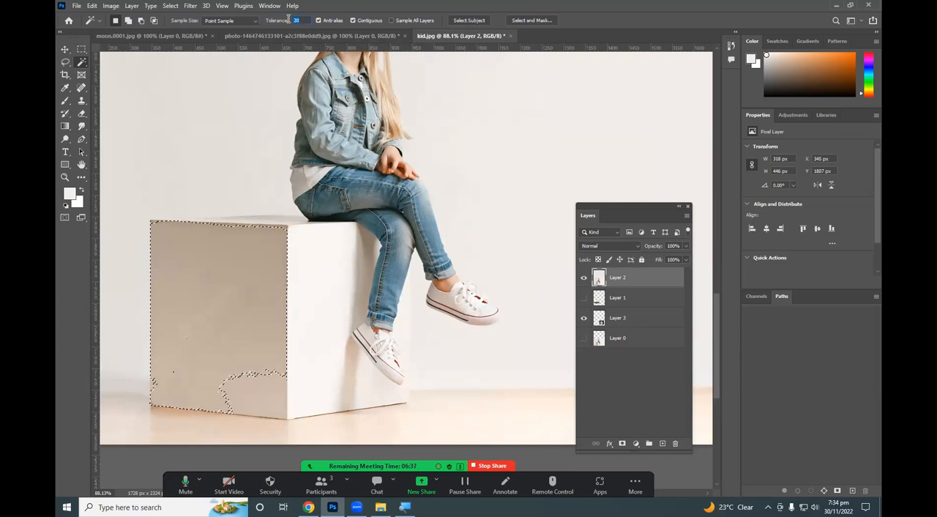
type("45")
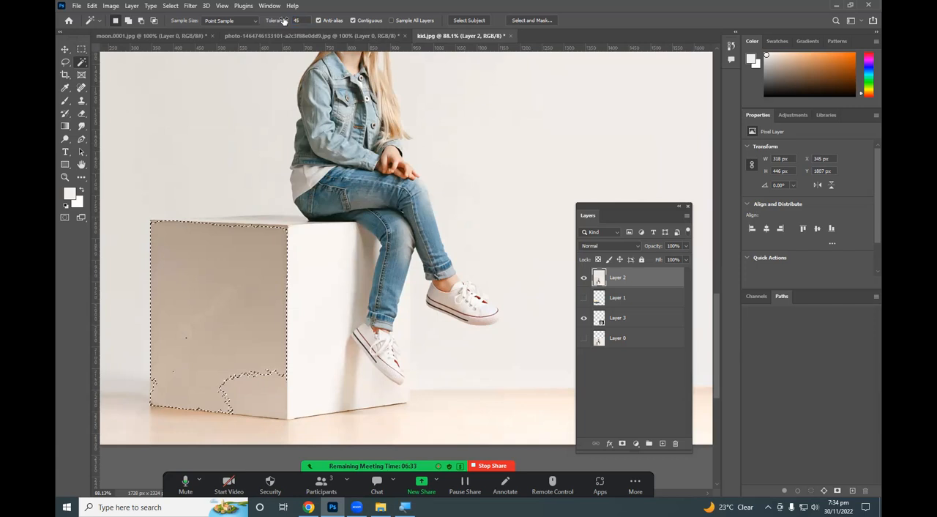
left_click(232, 279)
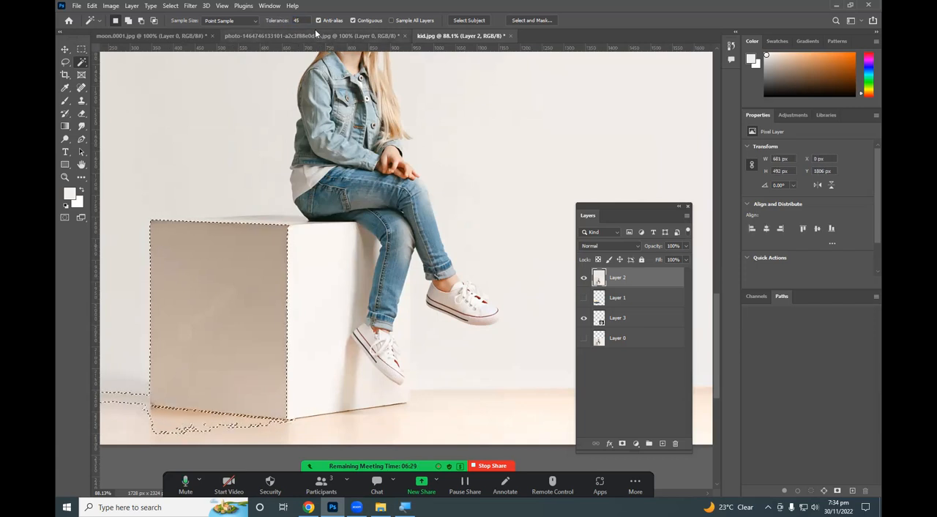
Lower the Magic Wand tolerance to 30, reselect the cube's shaded face and inspect the selection along its lower edge.
type("30")
left_click(206, 262)
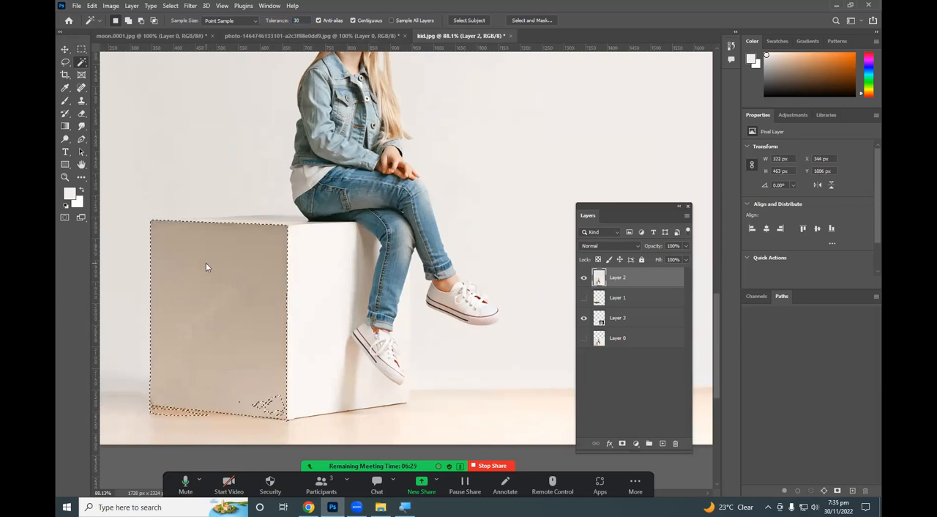
left_click(319, 20)
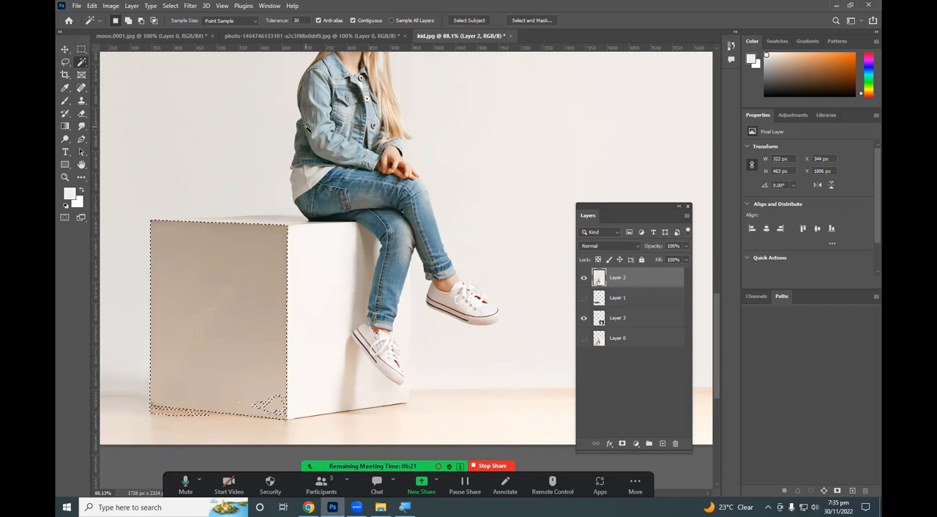
scroll(241, 197, "down", 3)
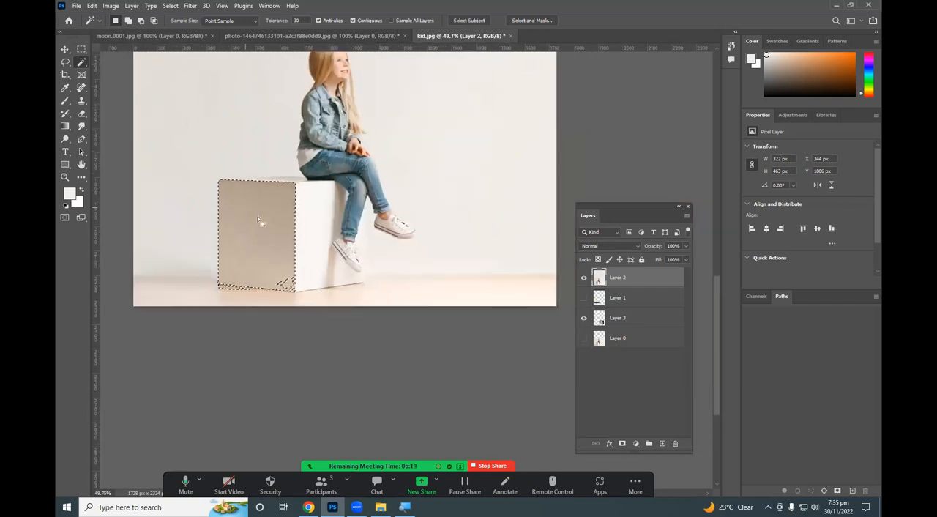
scroll(250, 213, "down", 2)
scroll(255, 254, "up", 3)
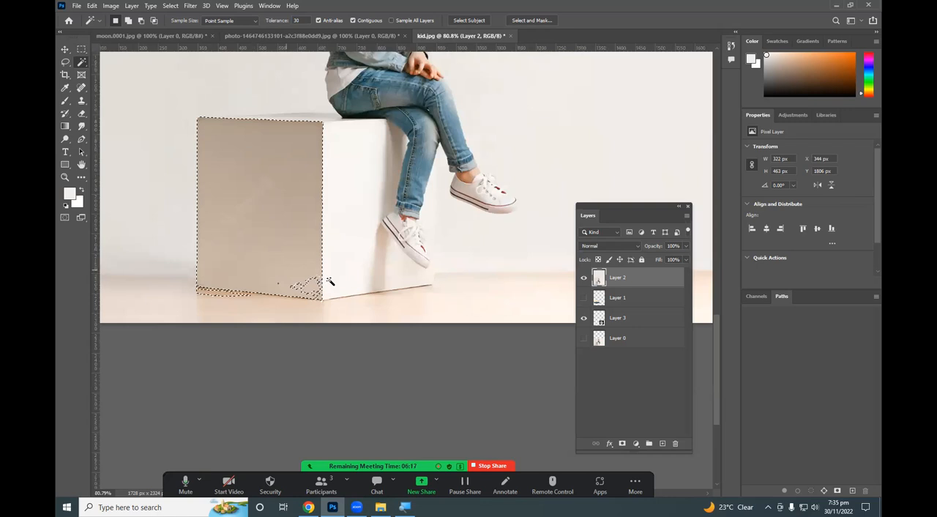
Clear the cube selection and select the wall around the girl with the Magic Wand at tolerance 30.
key("m")
scroll(350, 254, "down", 4)
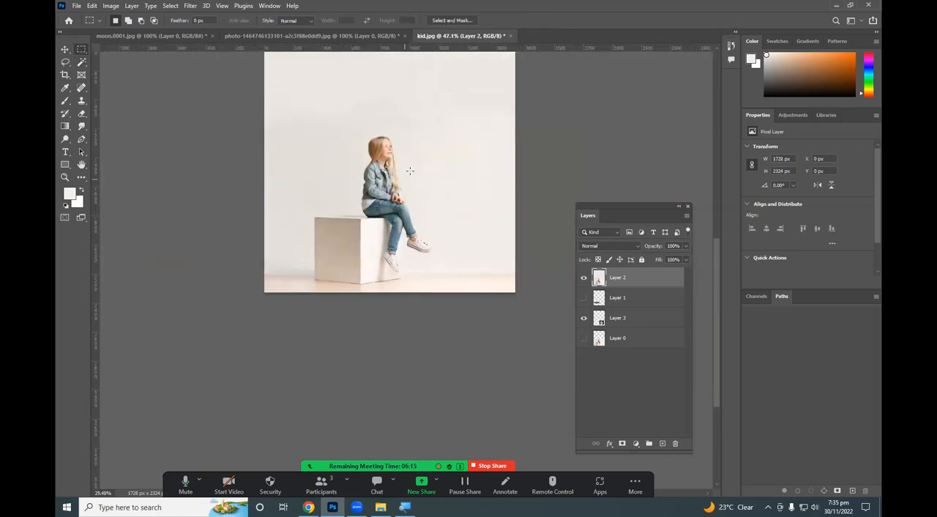
scroll(410, 86, "up", 2)
scroll(324, 236, "up", 3)
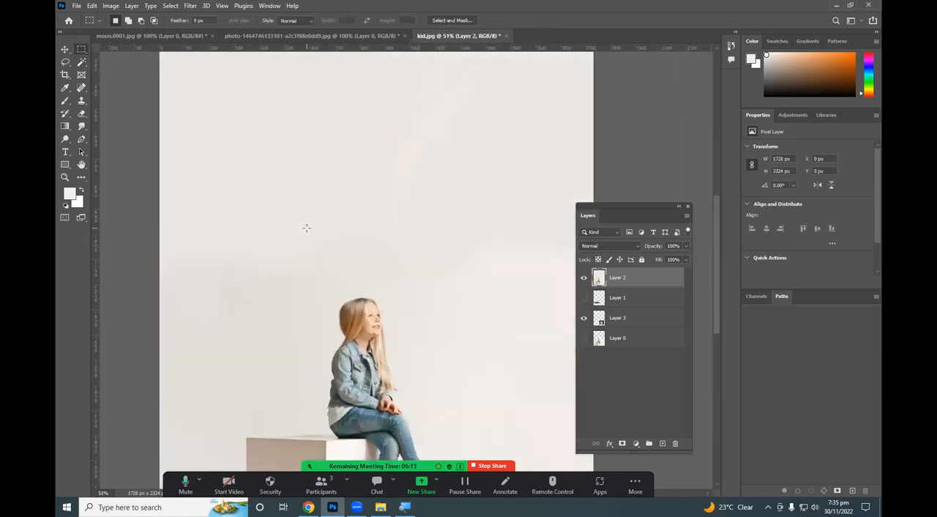
key("w")
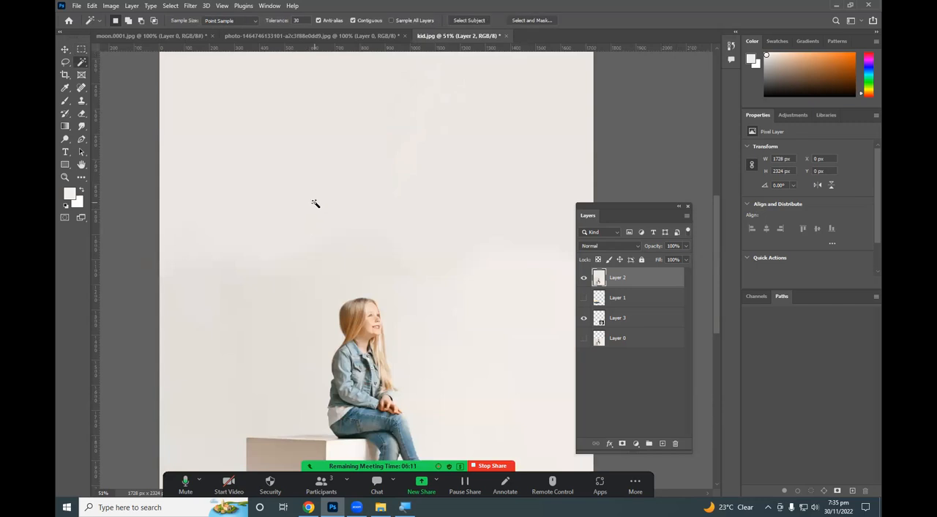
left_click(312, 176)
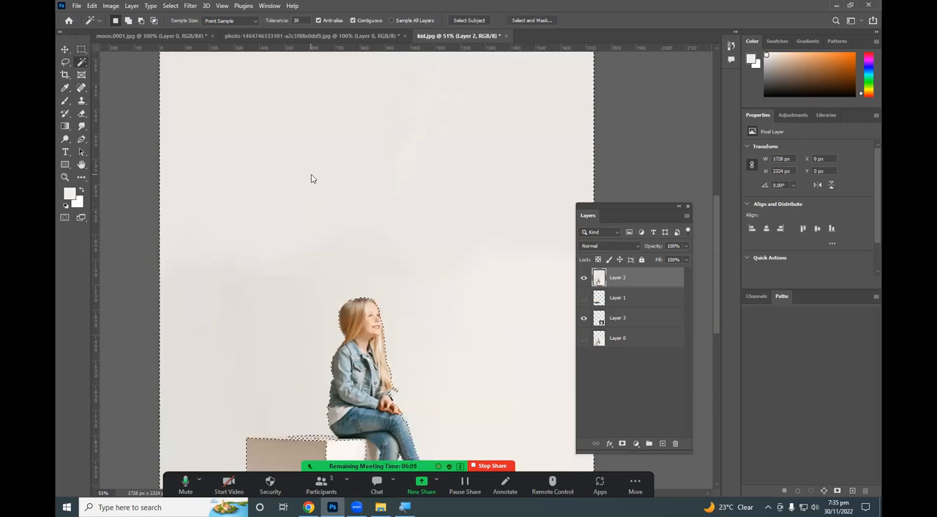
scroll(320, 203, "down", 2)
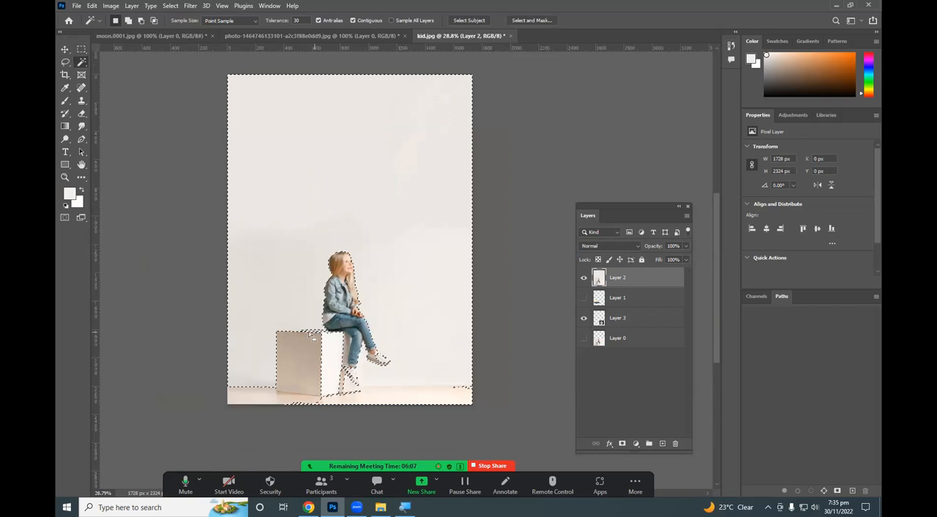
scroll(333, 295, "up", 2)
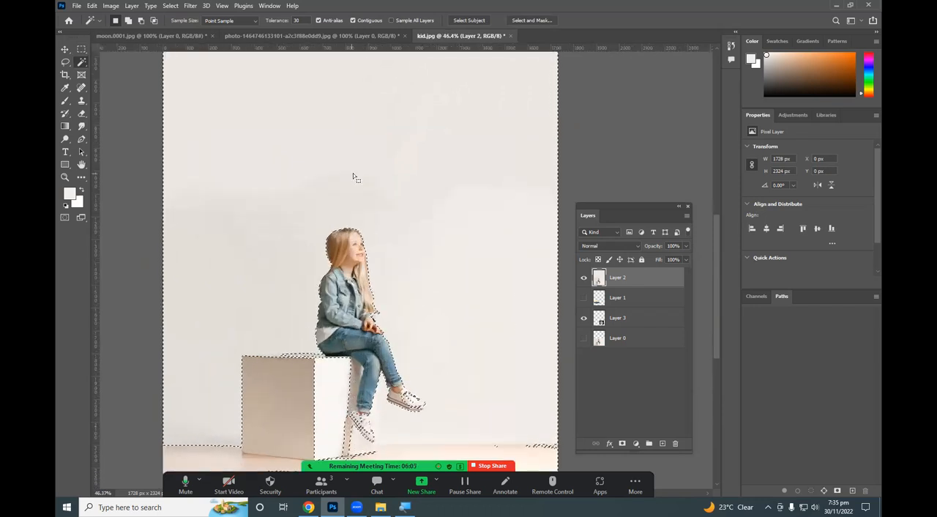
scroll(326, 77, "up", 1)
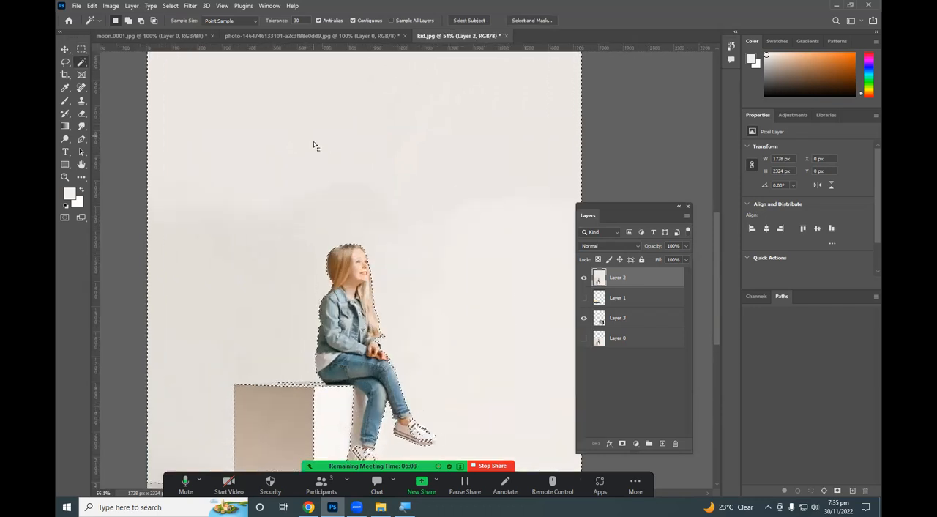
scroll(314, 146, "up", 1)
scroll(314, 147, "down", 2)
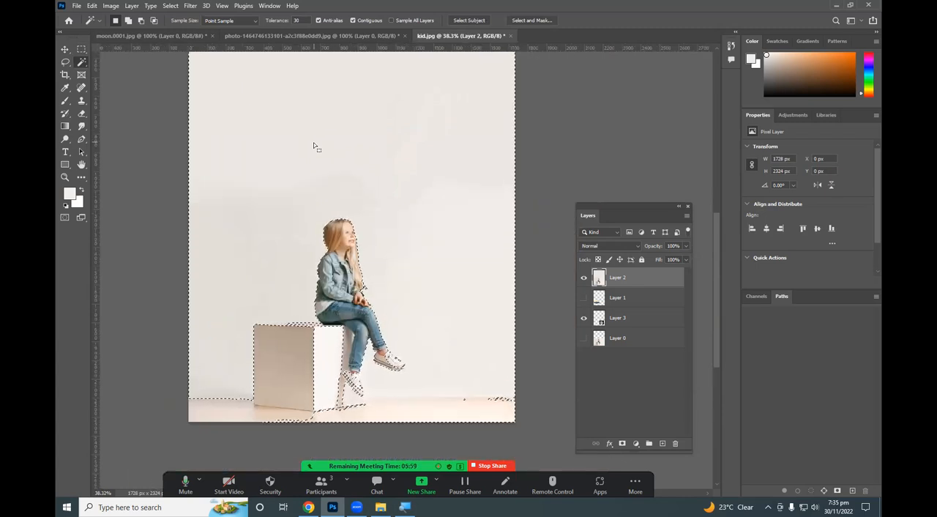
Even out the selected wall with a 700 px brush at 72% opacity in the wall's colour and clear the selection.
key("i")
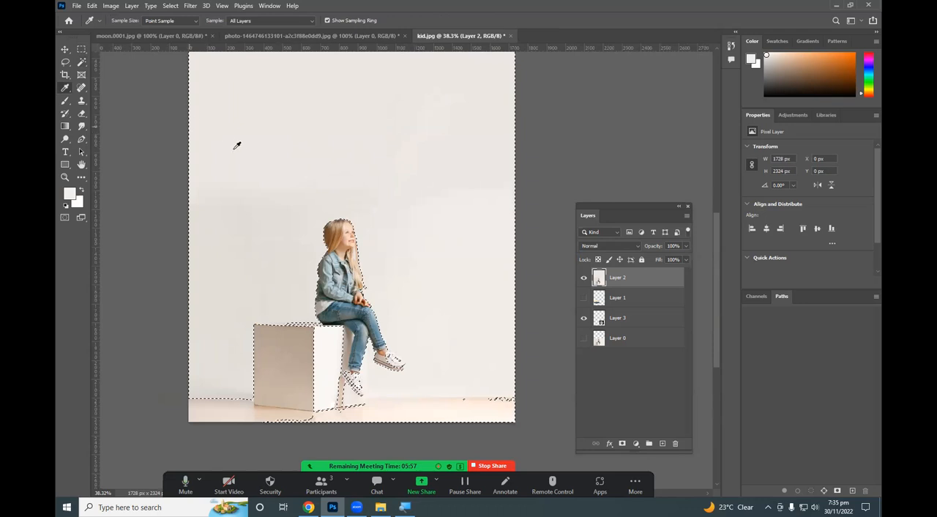
key("b")
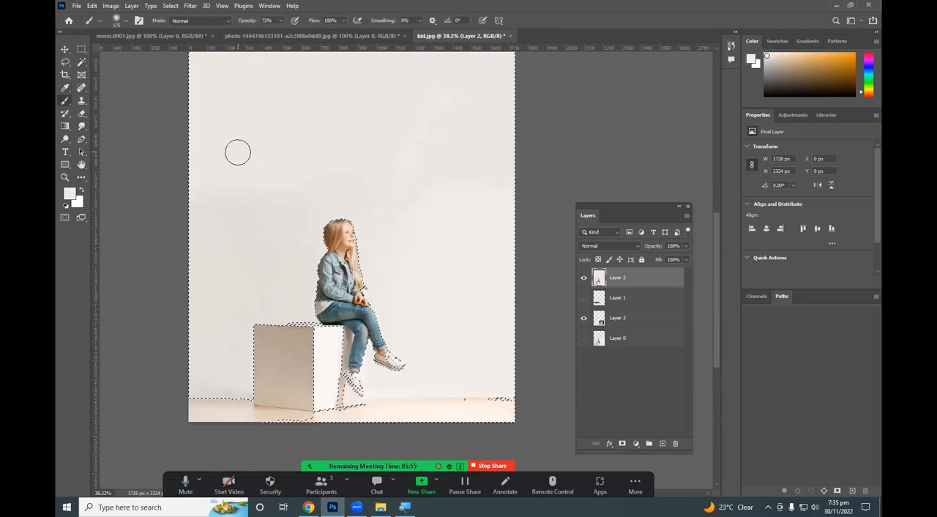
key("bracketright")
key("bracketright")
key("bracketright")
key("bracketright")
key("bracketright")
key("bracketright")
key("bracketright")
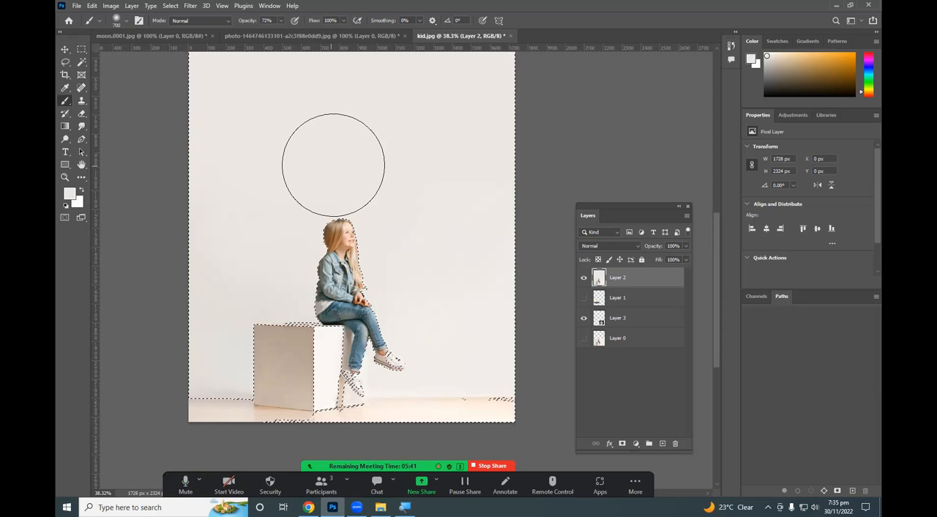
key("m")
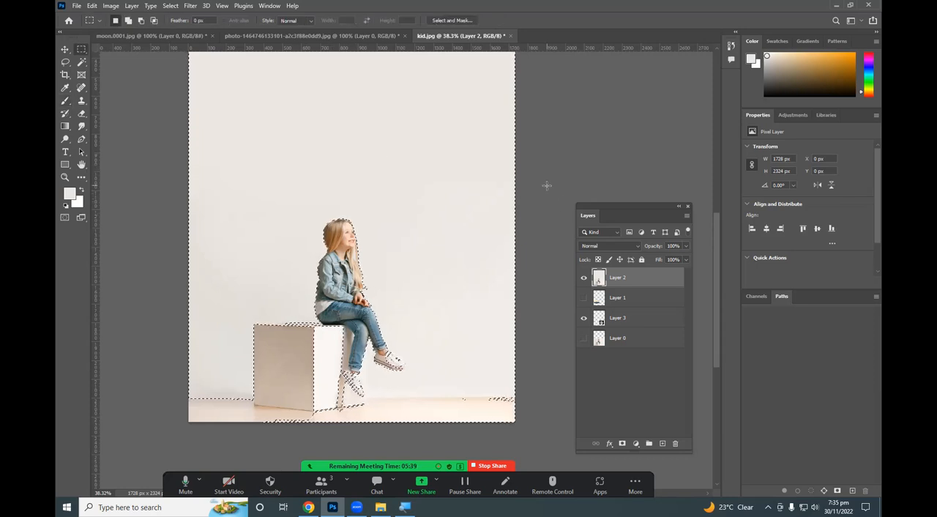
key("ctrl+d")
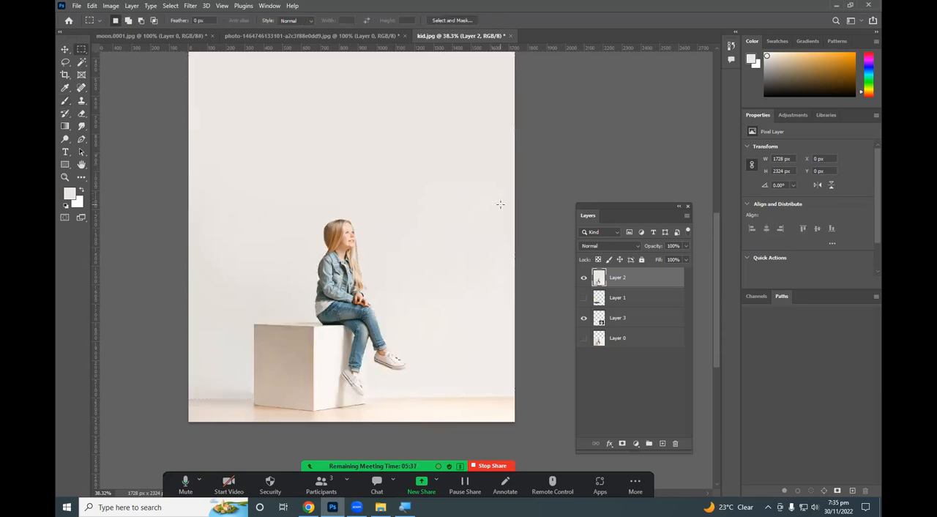
Move Layer 2 below the moon's Layer 3 and show the mountain picture on Layer 1.
scroll(500, 204, "down", 3)
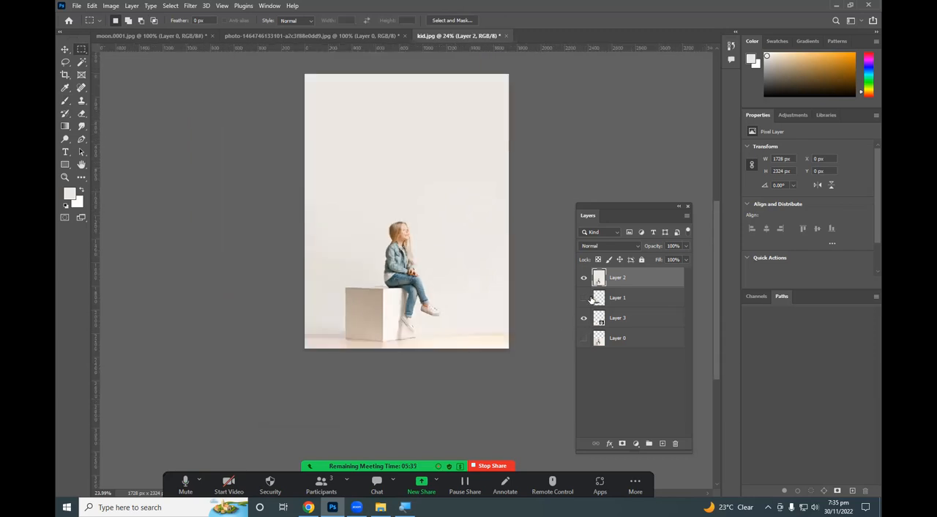
left_click_drag(637, 281, 637, 324)
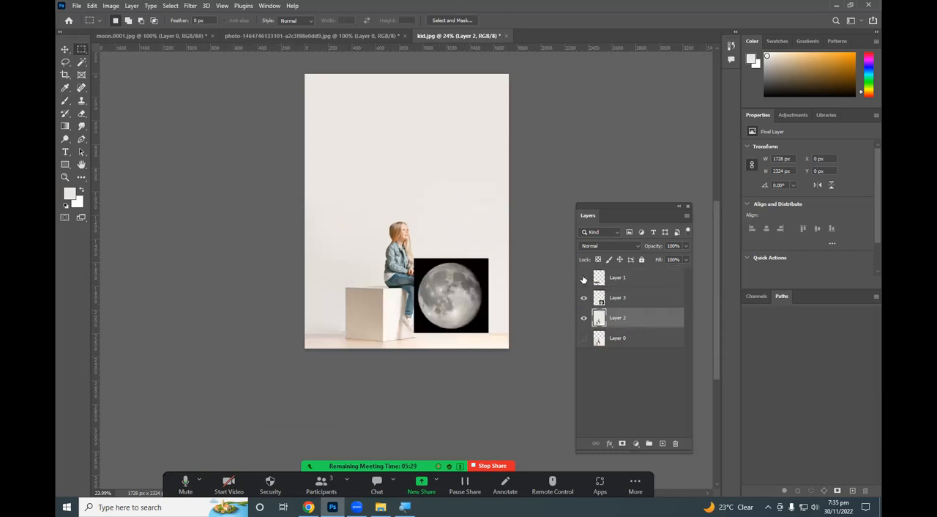
left_click(583, 278)
left_click(600, 278)
left_click(599, 296)
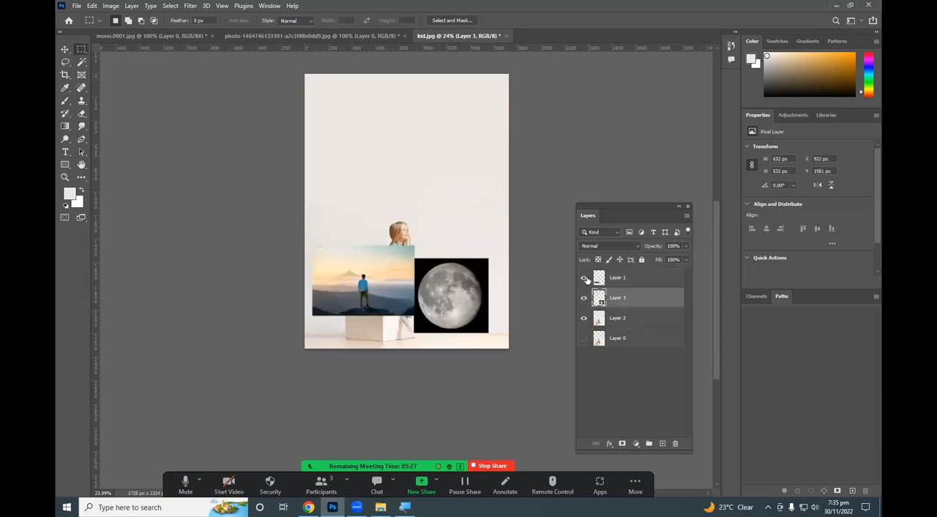
Move the mountain picture on Layer 1 up over the girl's head, to X 373 px and Y 681 px.
key("v")
right_click(390, 273)
left_click(401, 279)
left_click_drag(401, 279, 381, 133)
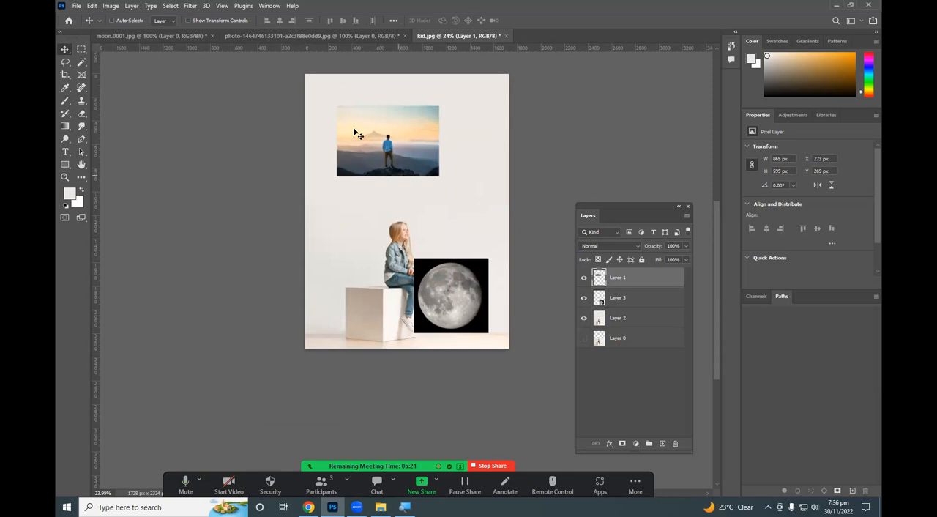
left_click_drag(446, 316, 486, 214)
left_click_drag(445, 126, 417, 248)
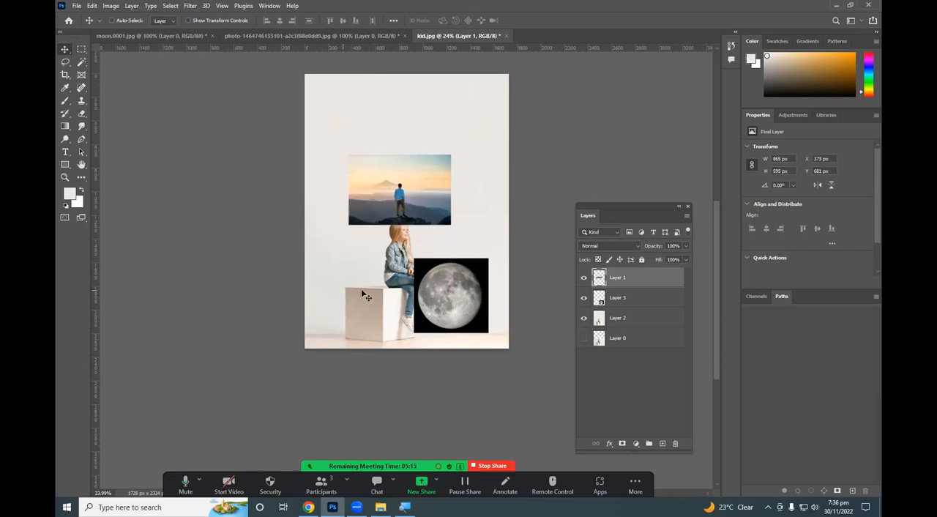
Hide the mountain layer and place the moon picture on the wall in front of the girl's gaze, at X 917 px and Y 645 px.
scroll(349, 343, "up", 5)
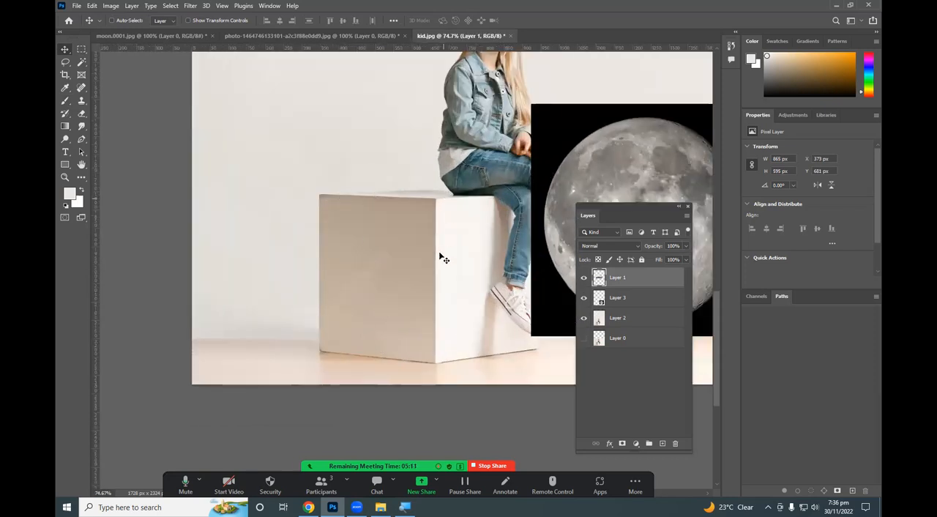
scroll(342, 287, "down", 5)
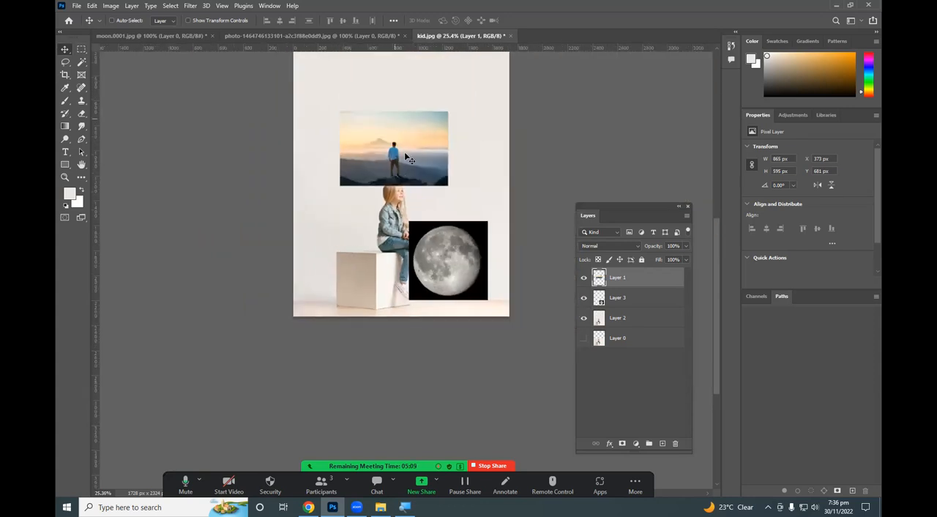
right_click(466, 275)
left_click(480, 278)
left_click_drag(479, 278, 464, 119)
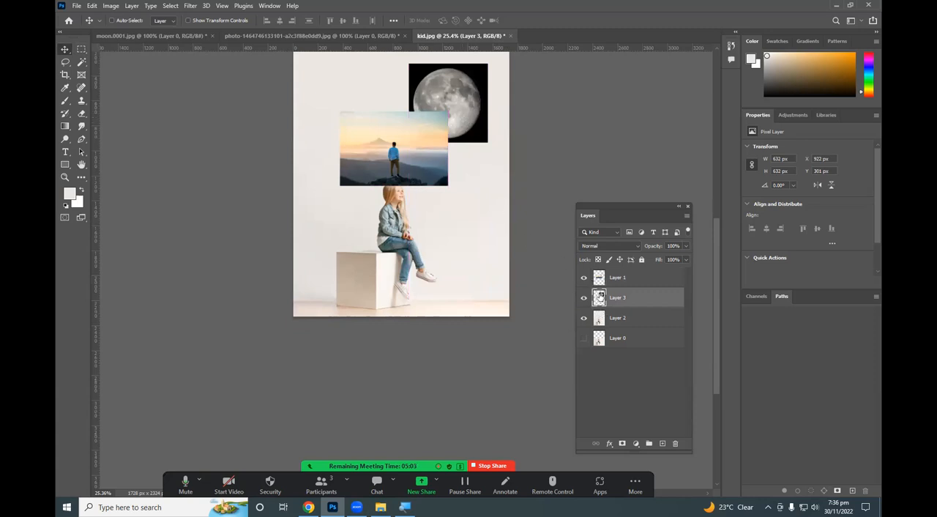
left_click(584, 278)
scroll(444, 121, "up", 3)
left_click_drag(448, 139, 466, 206)
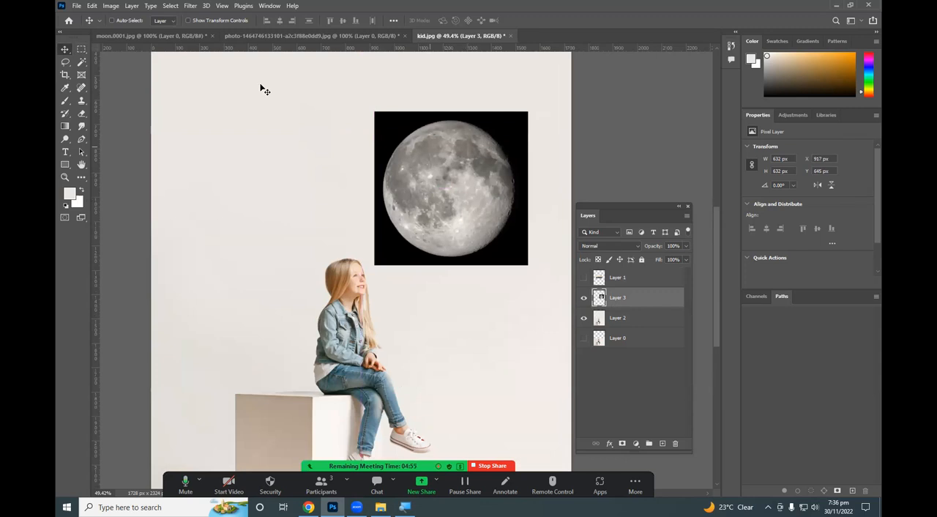
Select the black background around the moon with the Magic Wand at tolerance 10 and inspect the selection along the moon's edge.
left_click(86, 60)
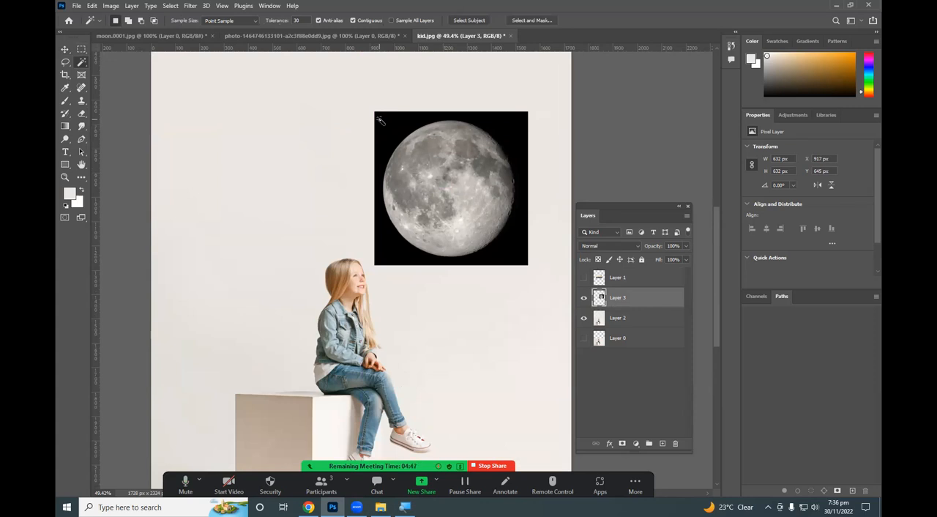
left_click(290, 21)
left_click(381, 127)
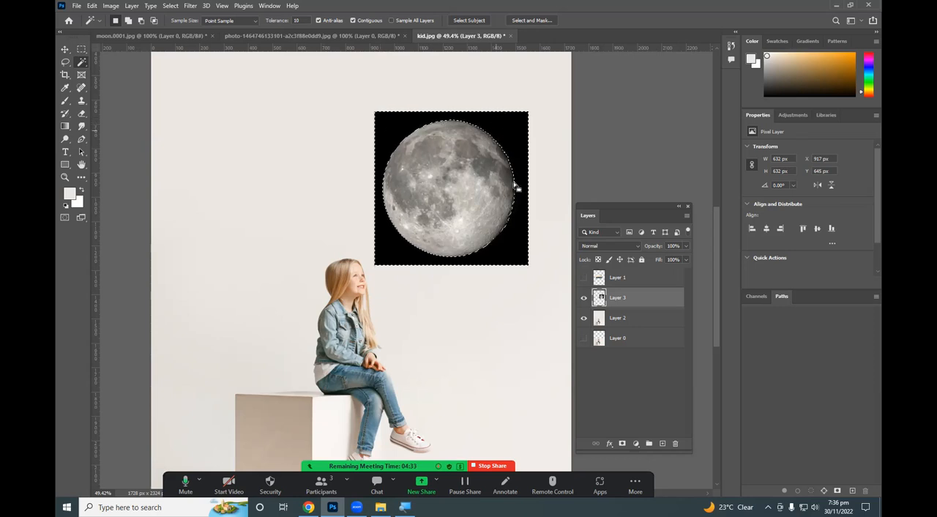
scroll(527, 192, "up", 5)
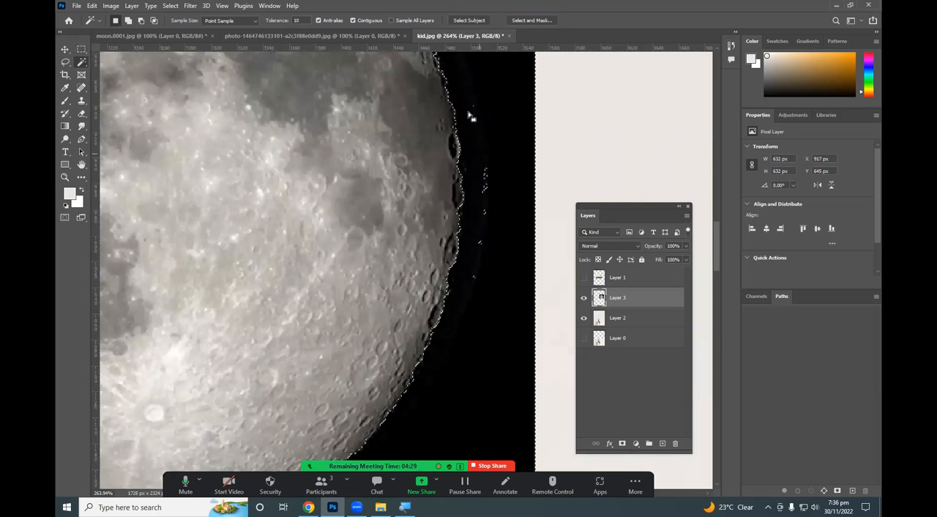
scroll(511, 231, "down", 2)
scroll(511, 229, "down", 2)
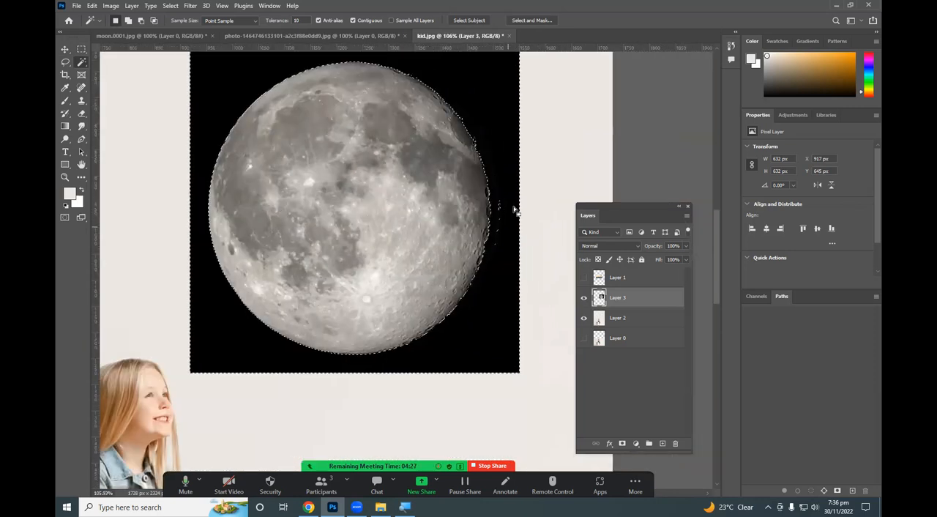
Clear the selection around the moon.
key("m")
left_click(542, 177)
scroll(539, 216, "up", 1)
scroll(540, 217, "down", 2)
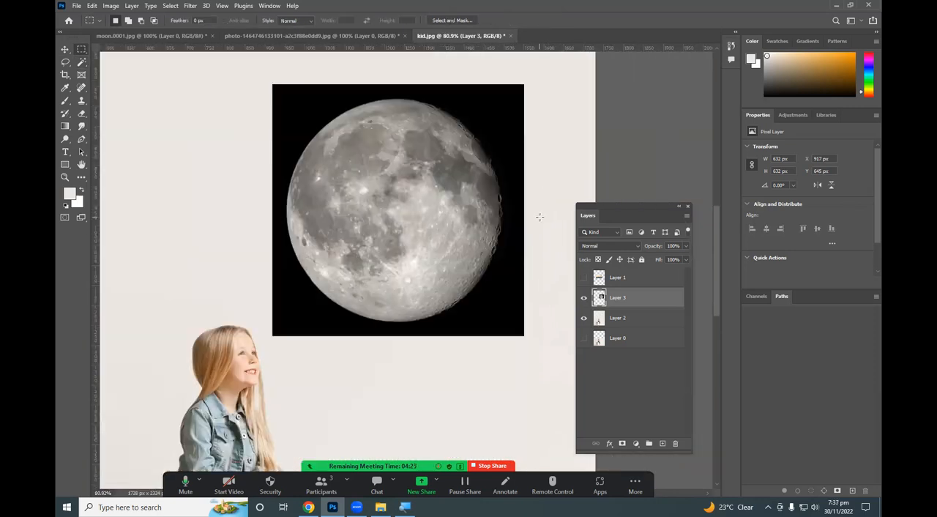
scroll(540, 216, "down", 2)
Switch to the Quick Selection tool for the moon layer and compare it with the other selection tools in its group.
left_click(86, 62)
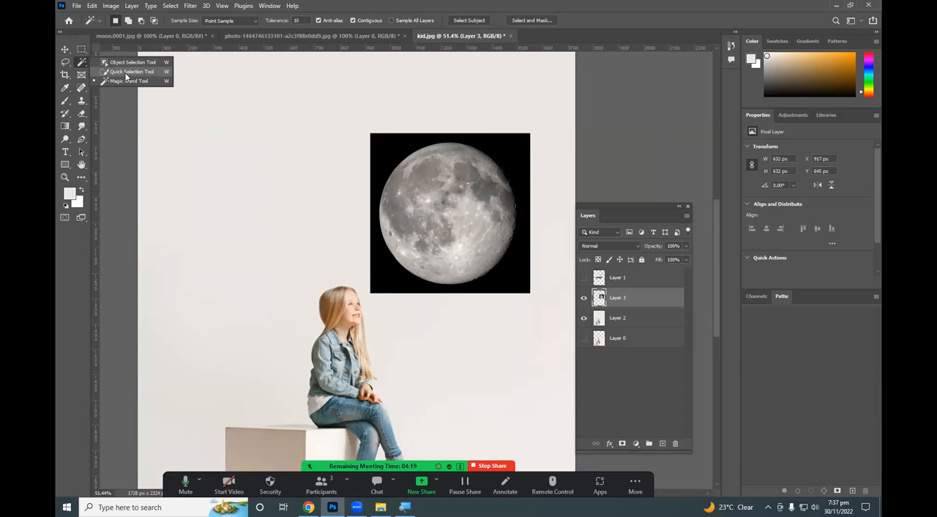
left_click(129, 72)
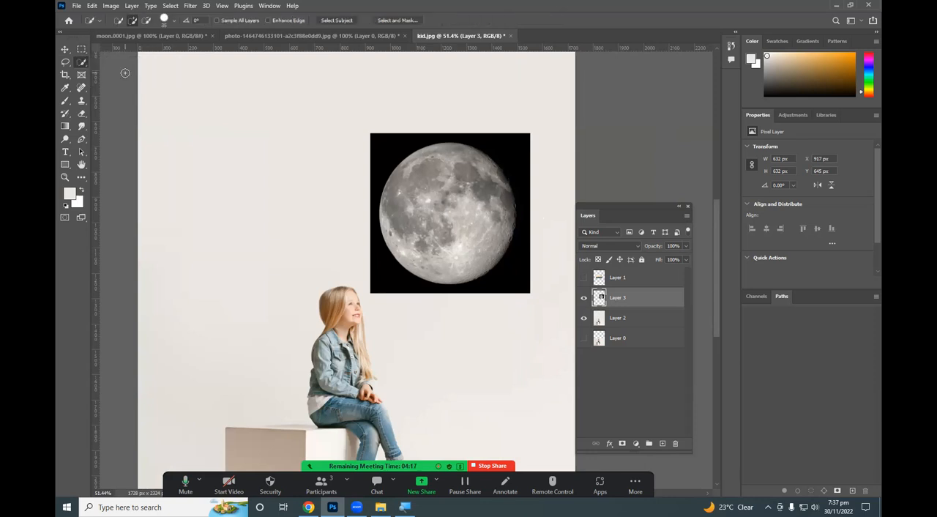
right_click(83, 63)
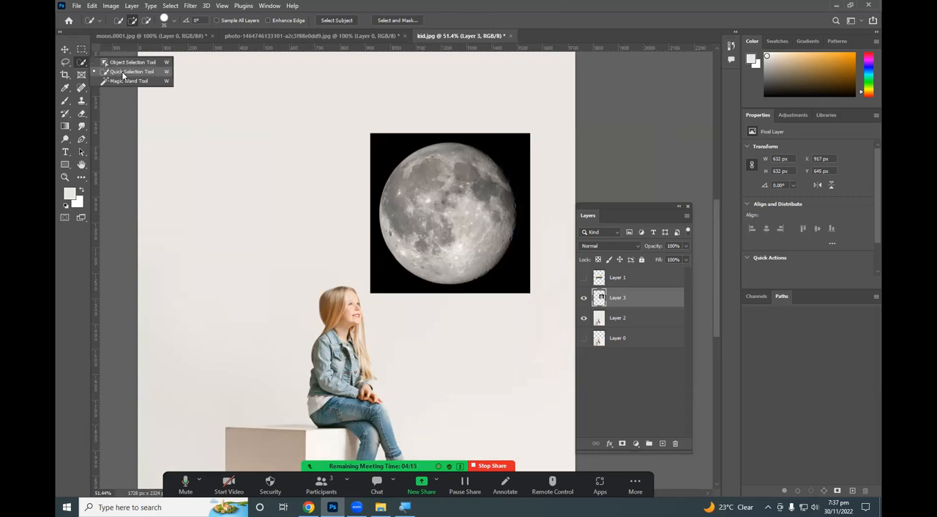
left_click(124, 73)
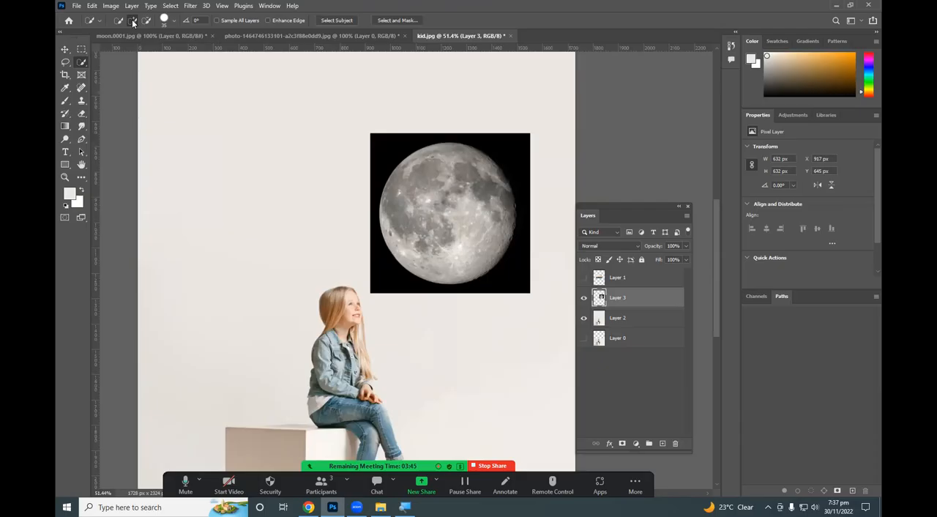
right_click(82, 64)
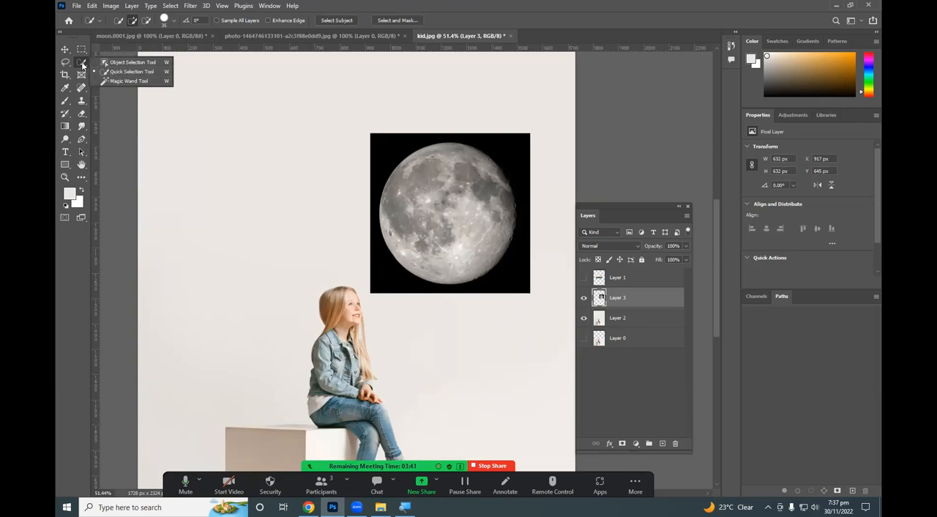
left_click(83, 64)
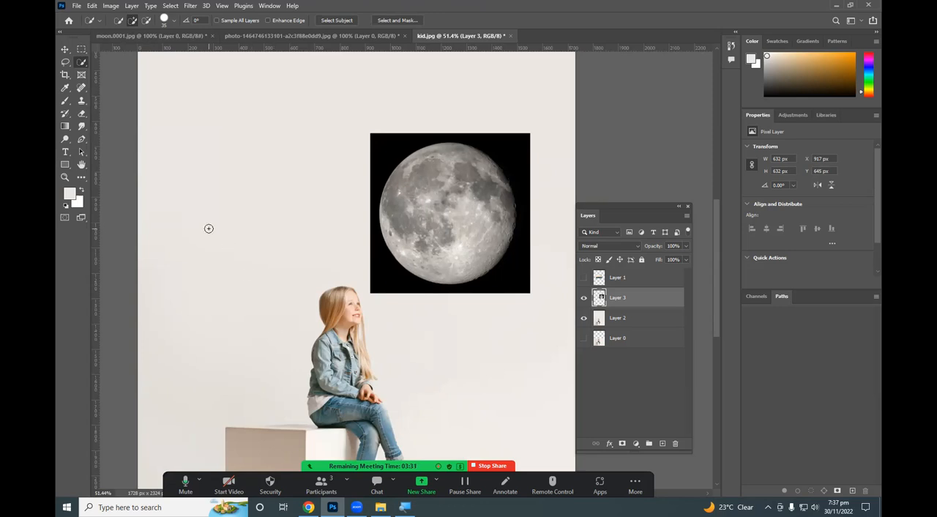
right_click(83, 61)
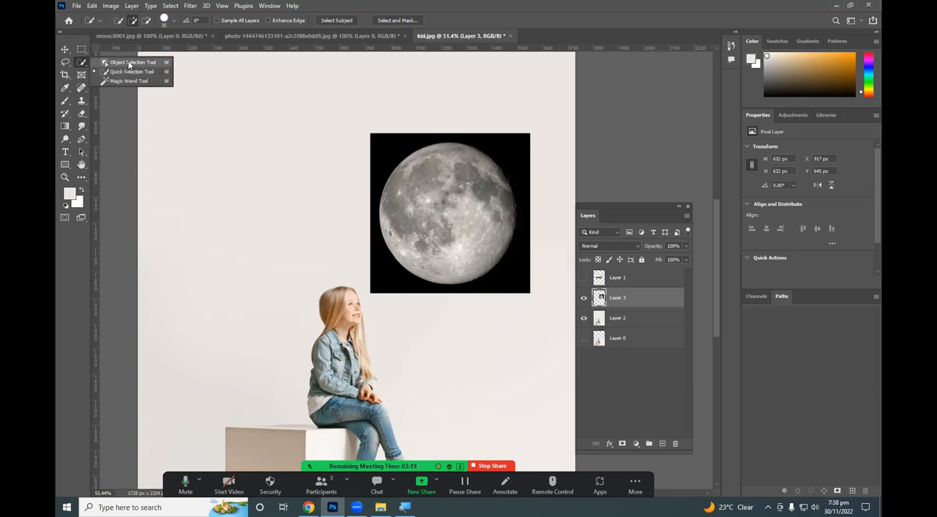
left_click(125, 74)
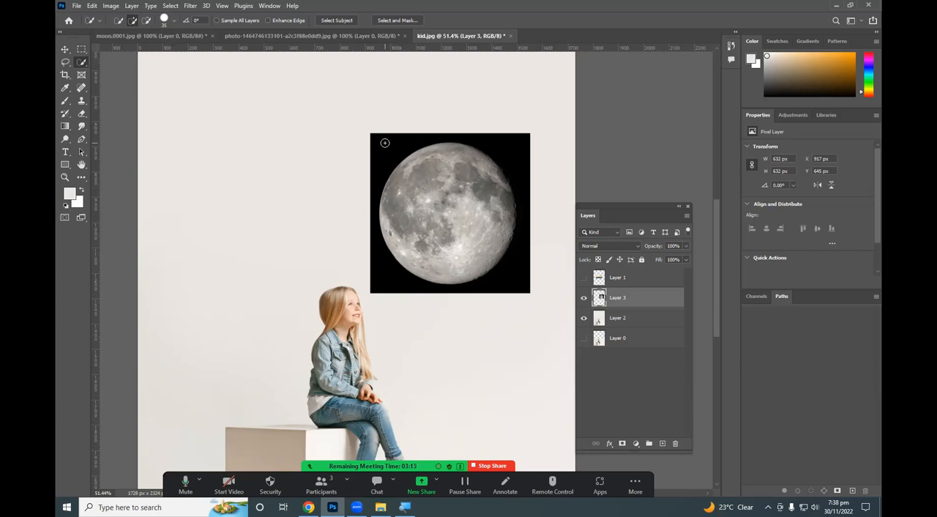
Select the moon's disc with the Quick Selection tool at a brush size of 175.
key("bracketright")
key("bracketright")
key("bracketright")
key("bracketright")
key("bracketright")
key("bracketright")
key("bracketright")
key("bracketright")
key("bracketright")
key("bracketright")
key("bracketright")
key("bracketright")
key("bracketleft")
key("bracketleft")
key("bracketleft")
key("bracketleft")
key("bracketright")
key("bracketright")
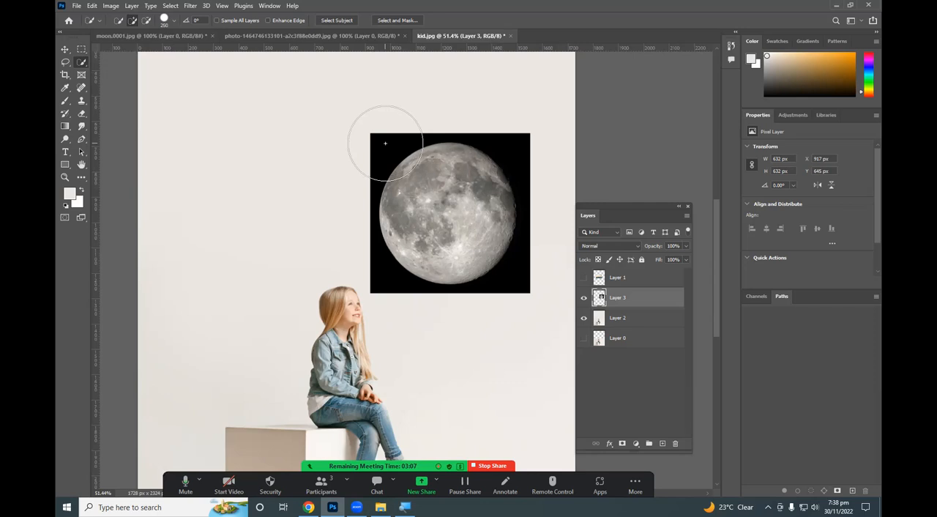
key("bracketleft")
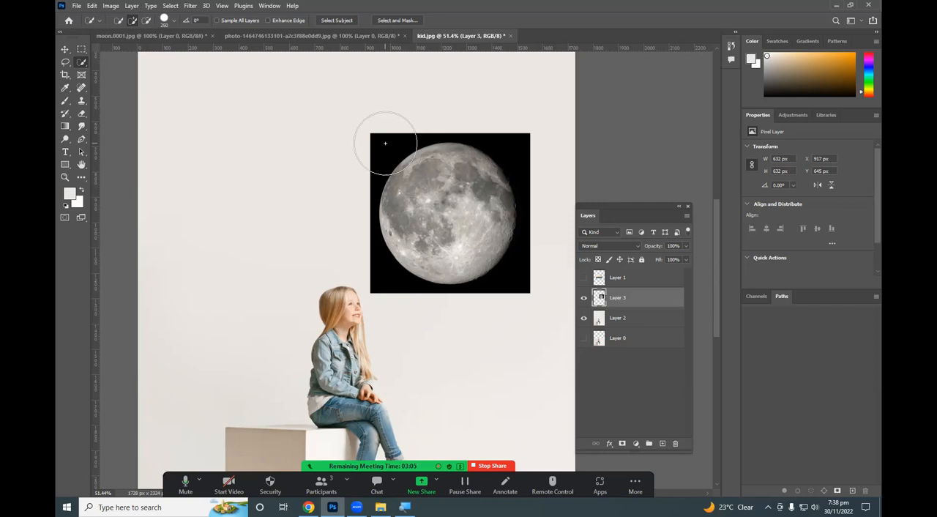
key("bracketleft")
key("bracketleft")
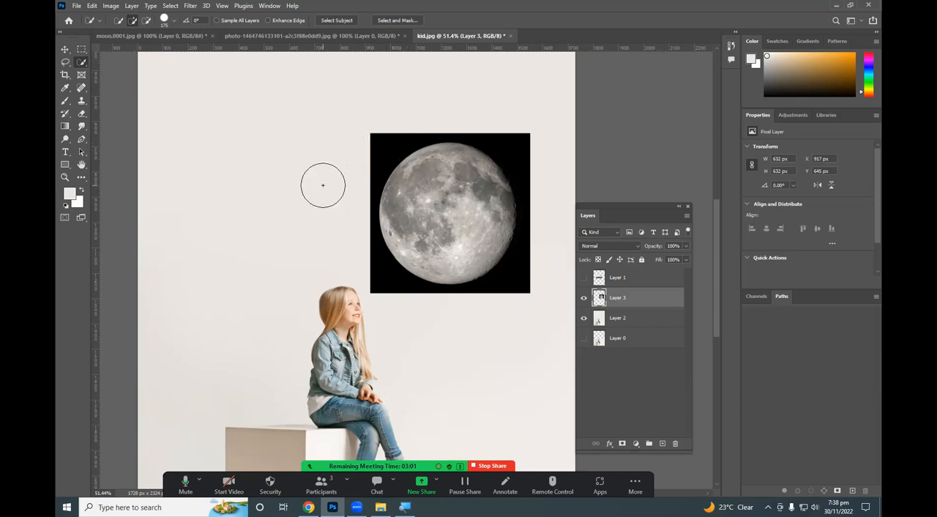
mouse_move(430, 214)
left_mouse_down()
mouse_move(436, 185)
mouse_move(449, 184)
mouse_move(489, 236)
left_mouse_up()
scroll(510, 175, "up", 5)
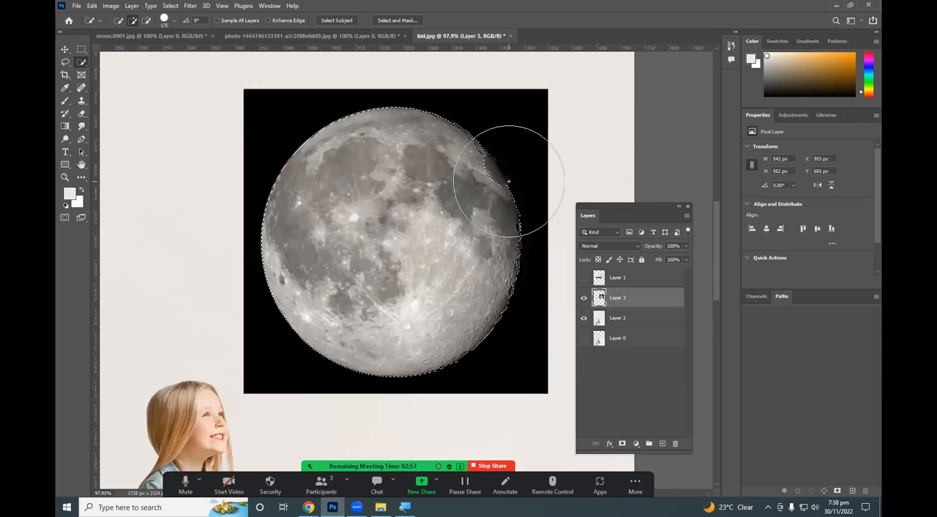
Try to add the missing edge area to the moon selection, undo that addition and clear the selection.
left_click(451, 191)
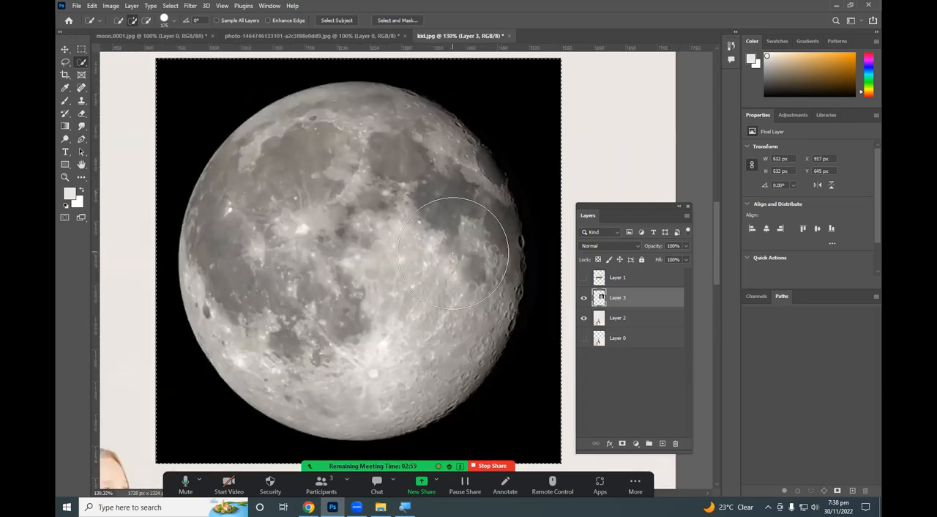
key("ctrl+z")
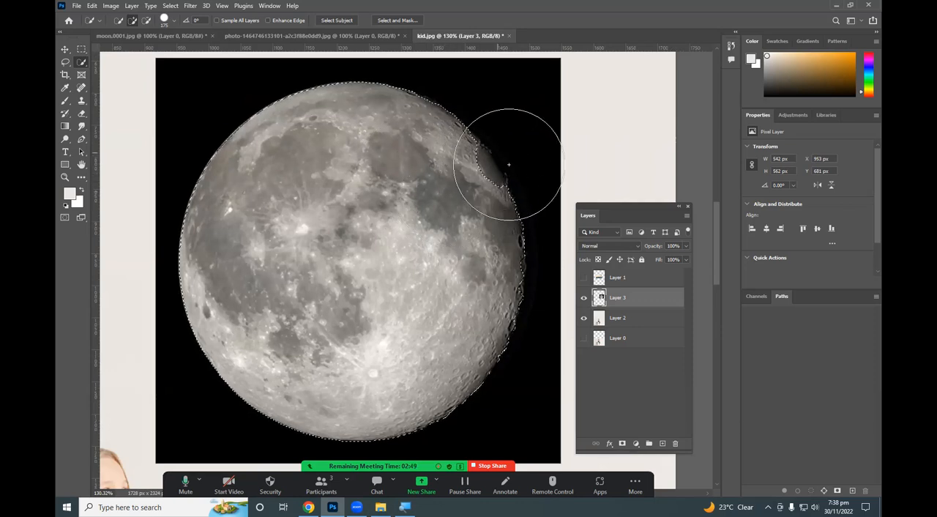
key("v")
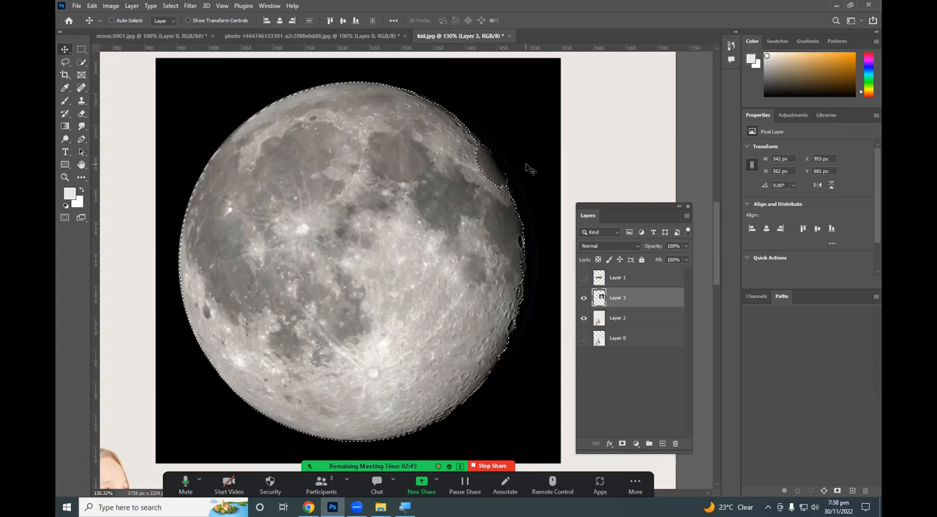
key("ctrl+d")
Select the moon with the Object Selection tool in Rectangle mode by framing its disc.
key("w")
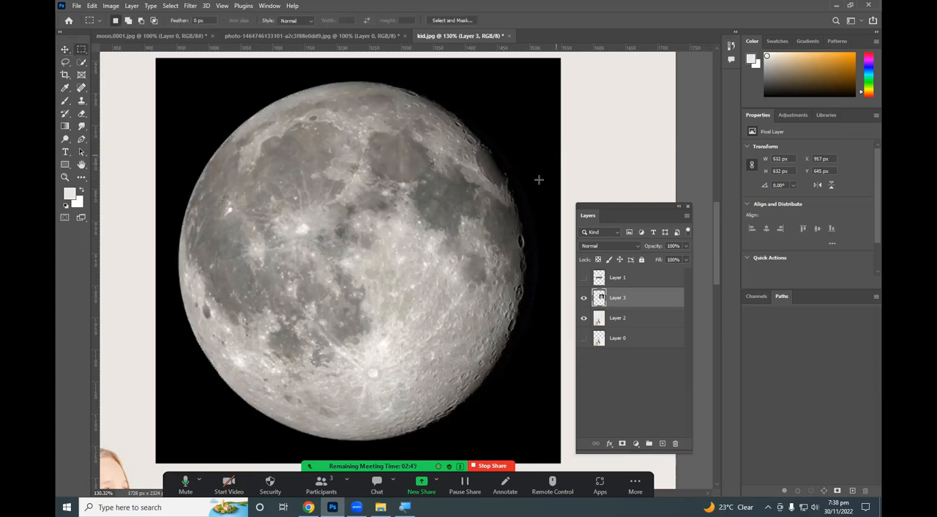
right_click(83, 64)
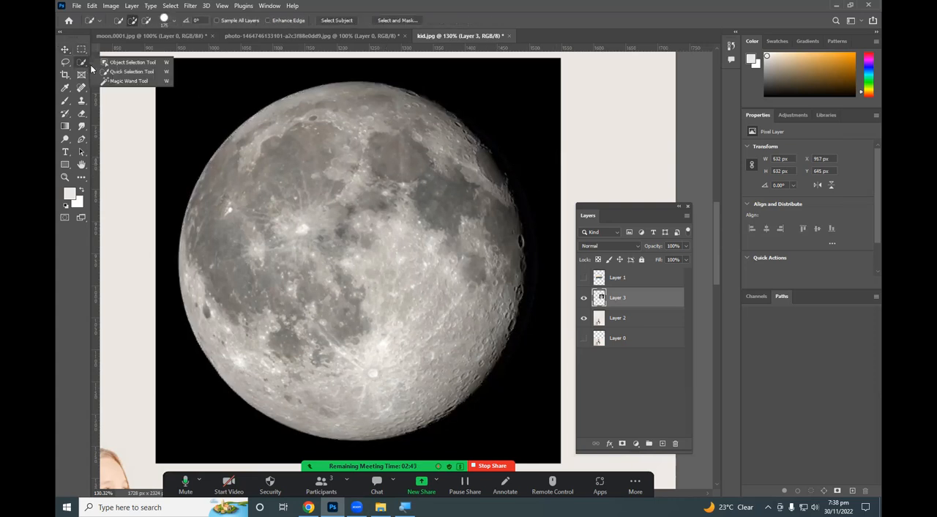
left_click(134, 61)
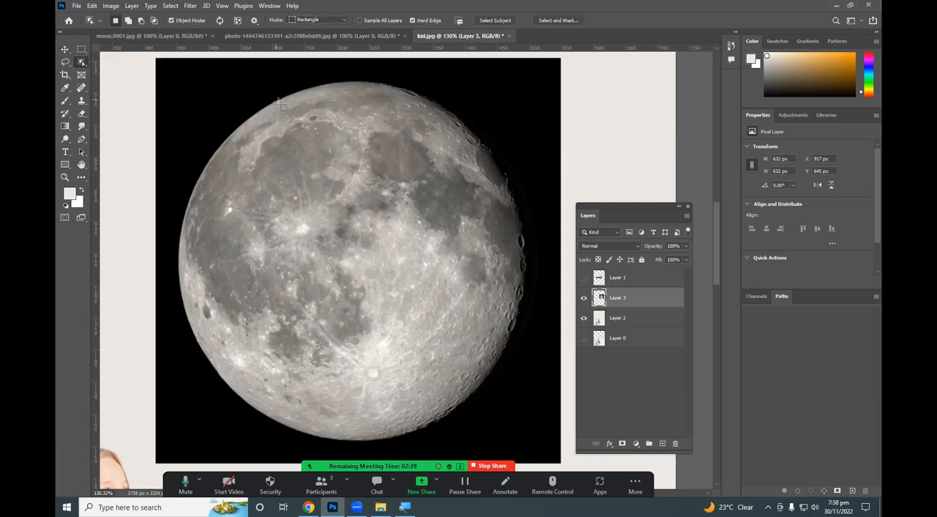
scroll(241, 117, "down", 3)
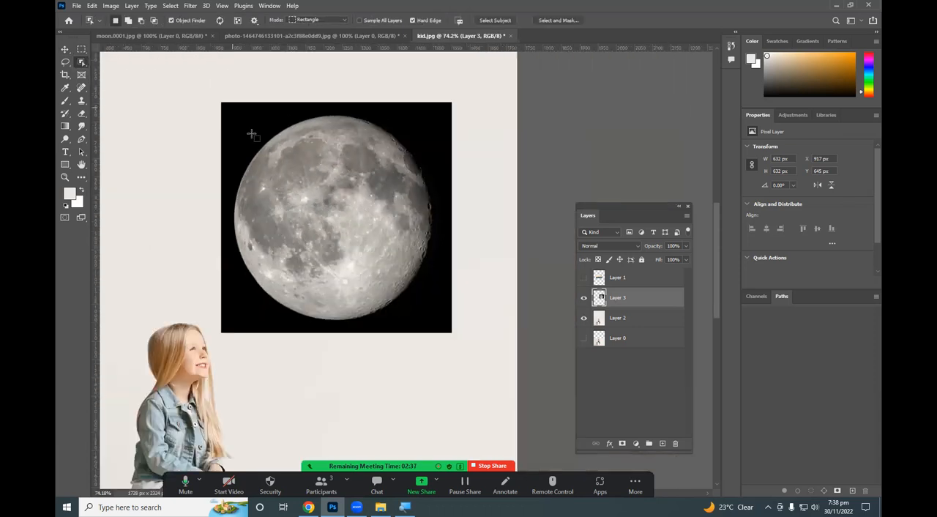
left_click_drag(266, 139, 432, 326)
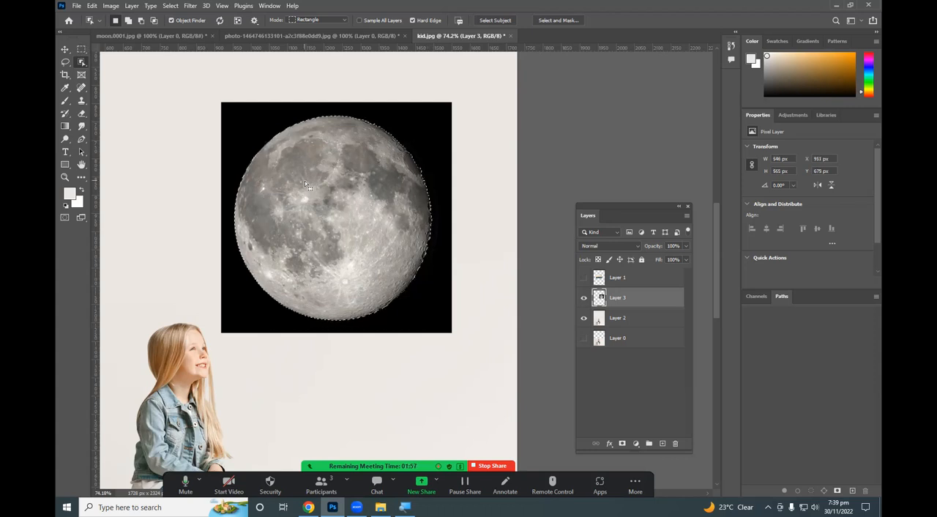
Inspect how closely the object selection follows the moon's edge along its upper and right-hand rim.
scroll(413, 147, "up", 3)
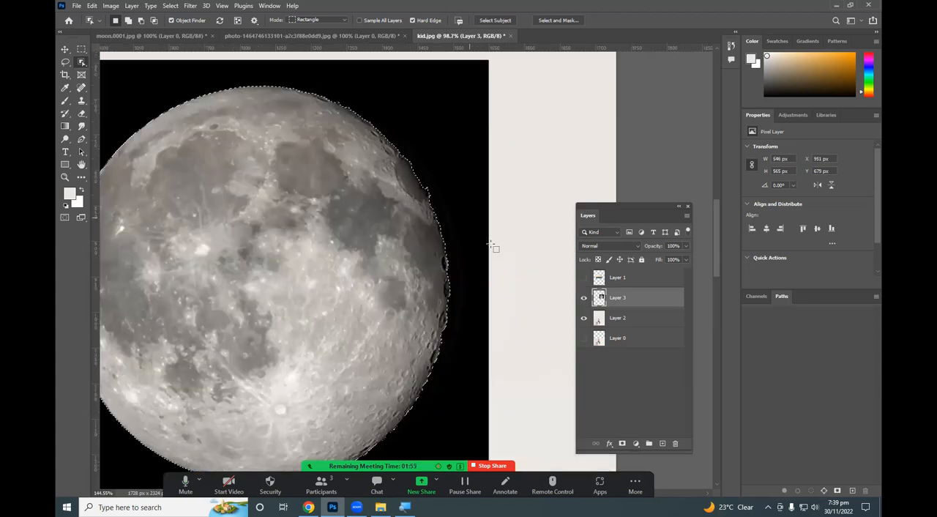
scroll(445, 215, "up", 3)
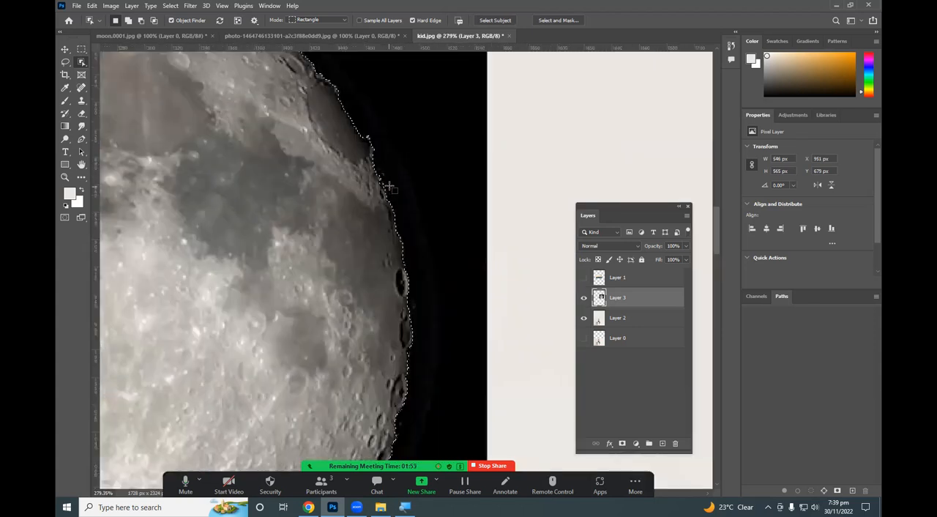
scroll(482, 237, "down", 1)
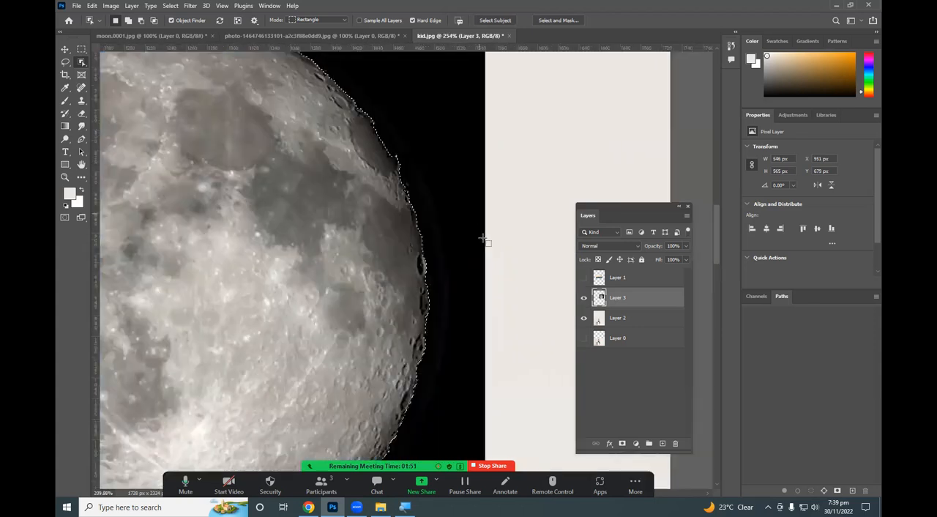
scroll(456, 221, "down", 4)
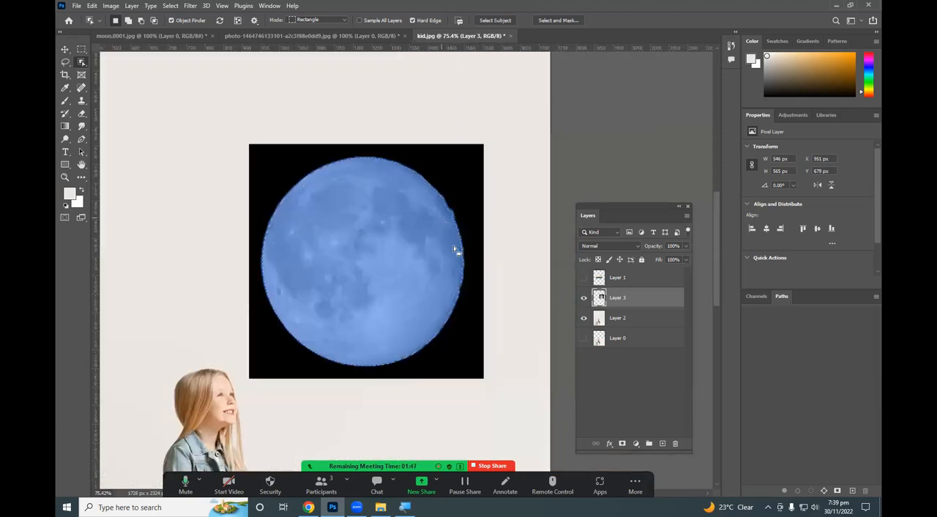
scroll(461, 273, "up", 4)
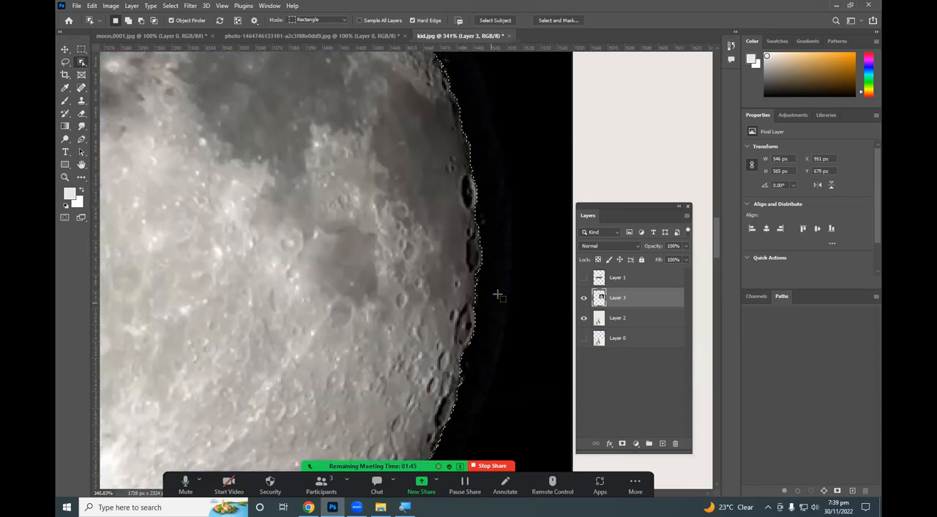
scroll(535, 176, "down", 2)
scroll(523, 81, "down", 1)
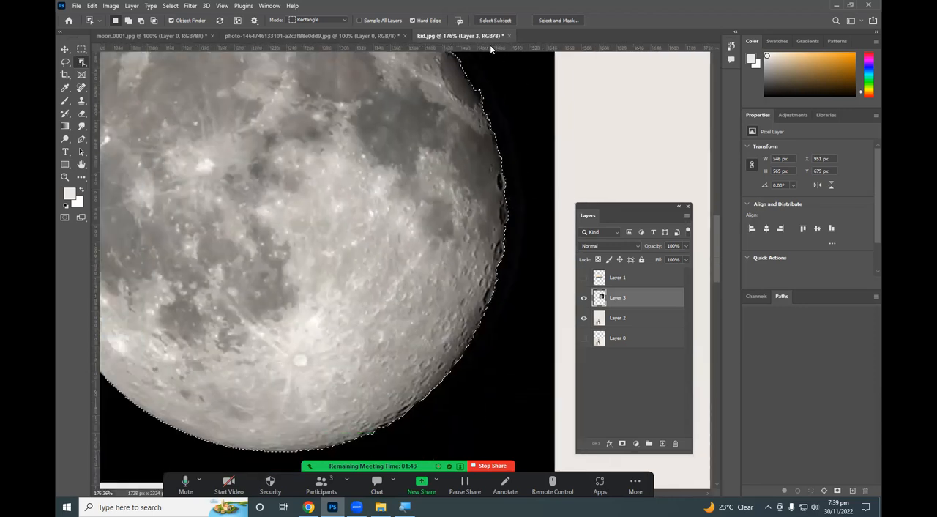
scroll(516, 110, "up", 2)
scroll(516, 139, "down", 4)
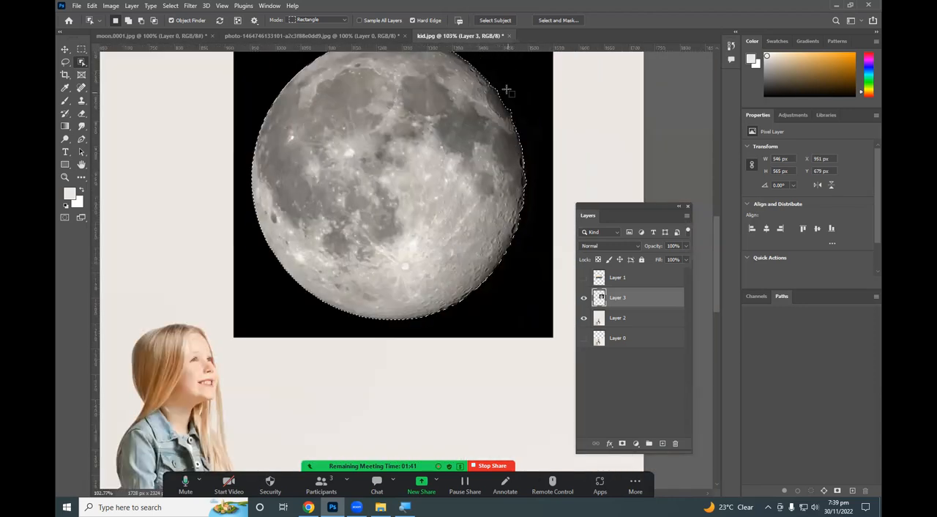
left_click_drag(427, 172, 405, 201)
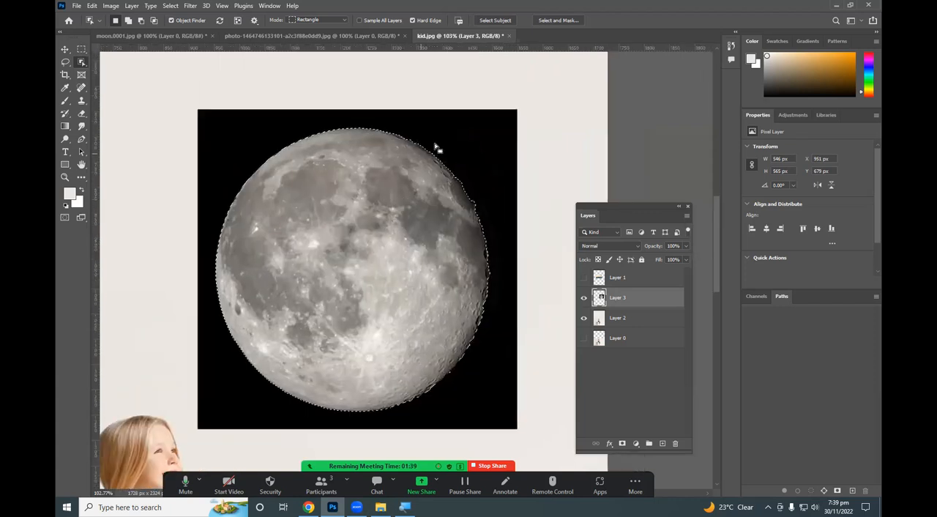
scroll(434, 146, "up", 2)
scroll(394, 128, "up", 3)
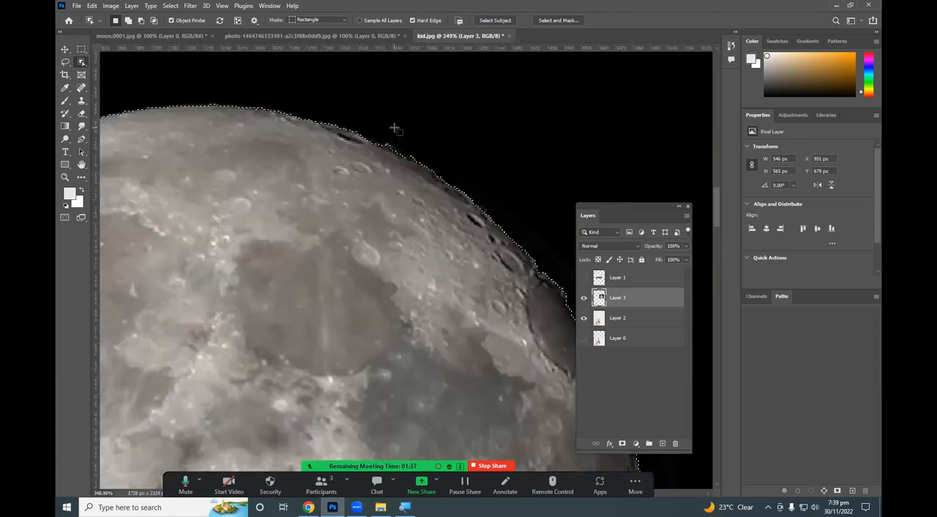
scroll(512, 258, "down", 2)
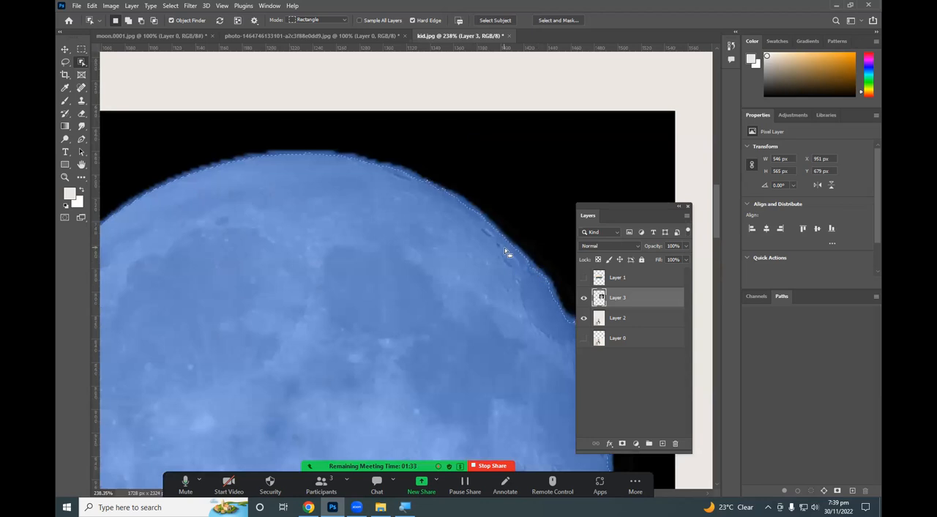
scroll(347, 215, "down", 2)
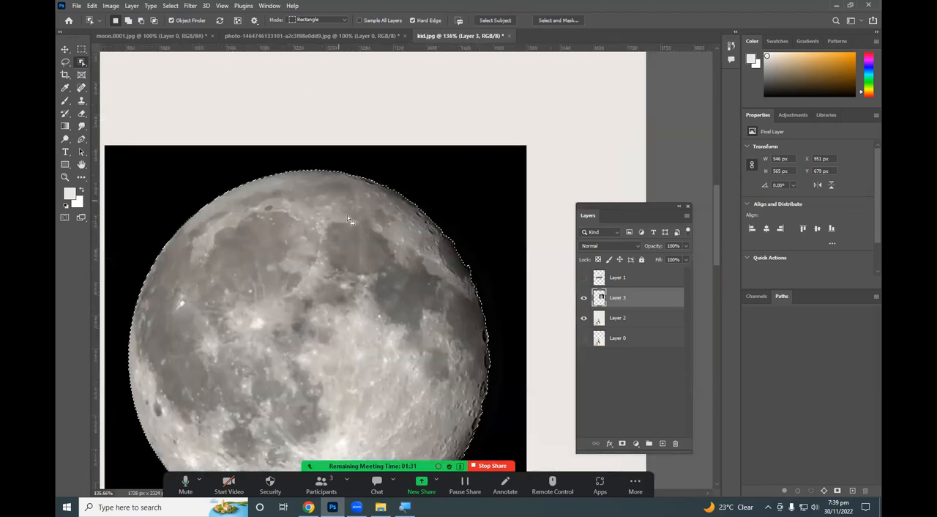
Delete the selected moon disc from the moon layer and clear the selection.
scroll(347, 216, "down", 3)
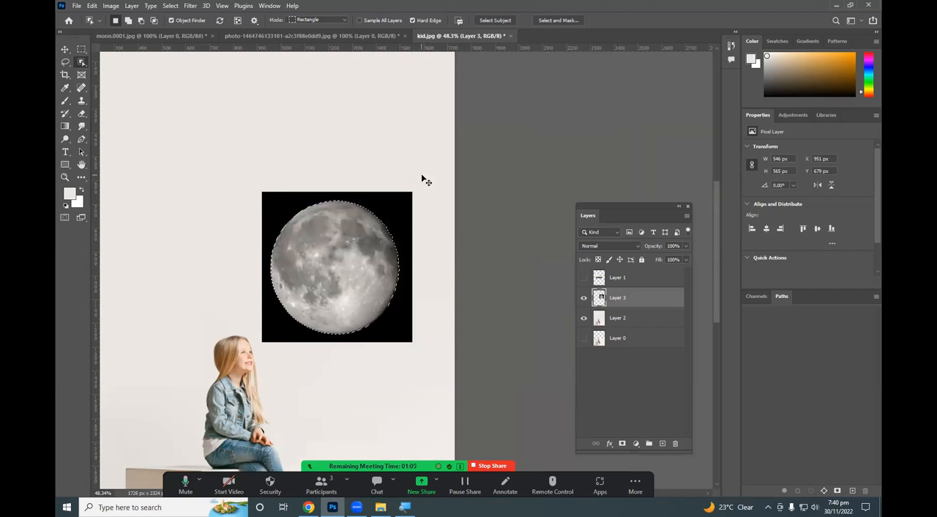
key("Delete")
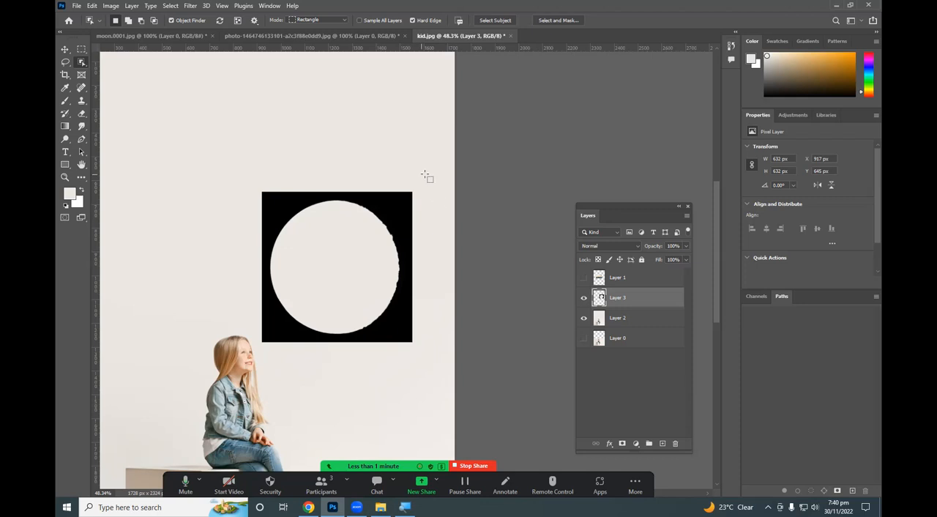
Stop the screen sharing in the Zoom meeting.
left_click(474, 466)
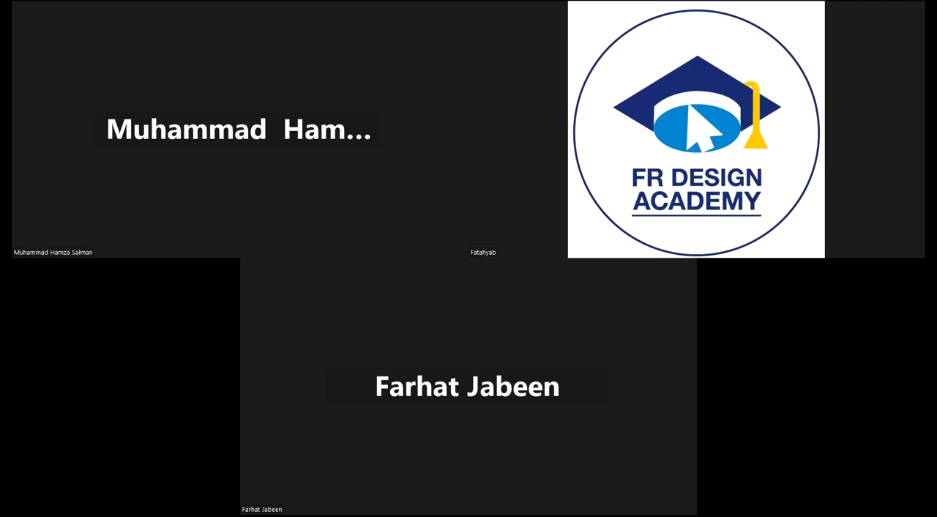